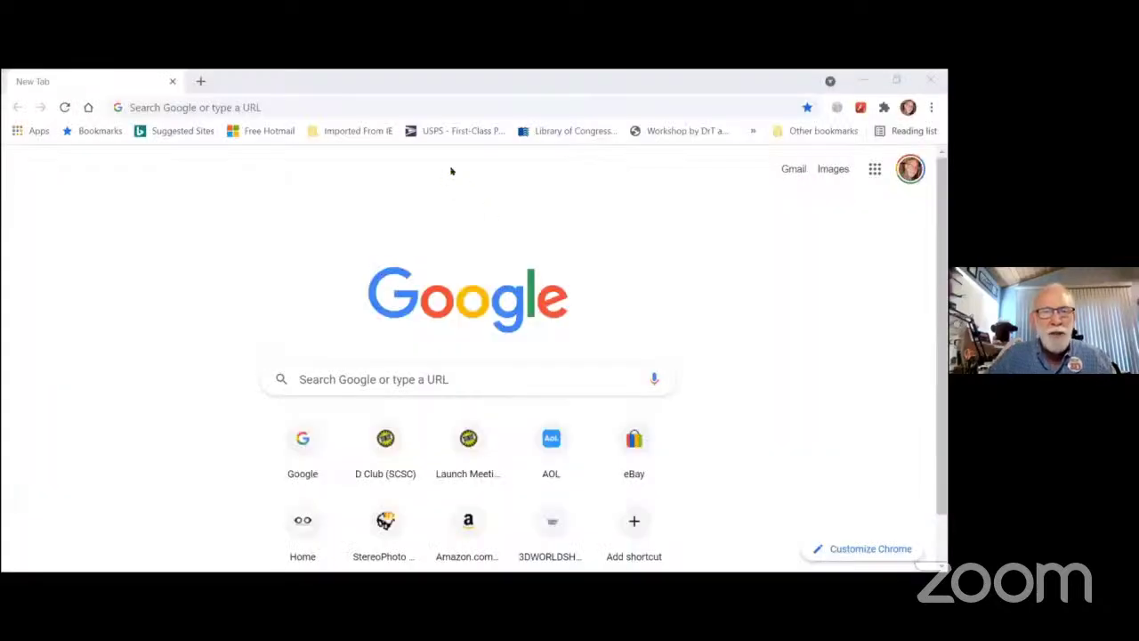
# Step: Open the StereoPhoto Maker (English) page at stereo.jpn.org/eng/stphmkr/ and examine its download links and version notes
pyautogui.click(264, 103)
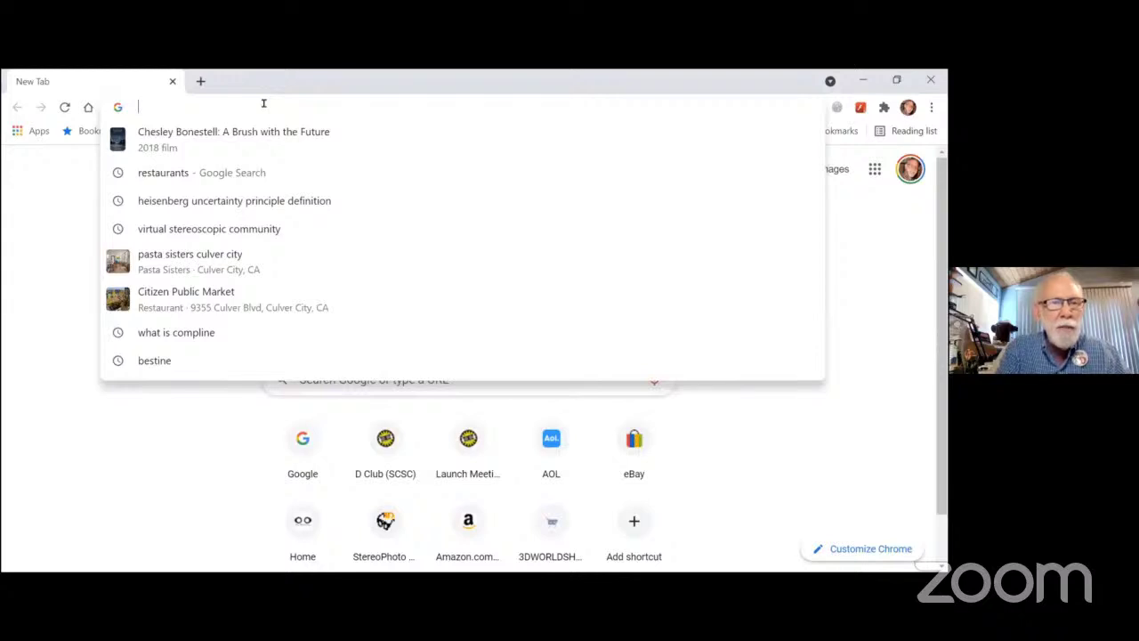
pyautogui.write('stereo')
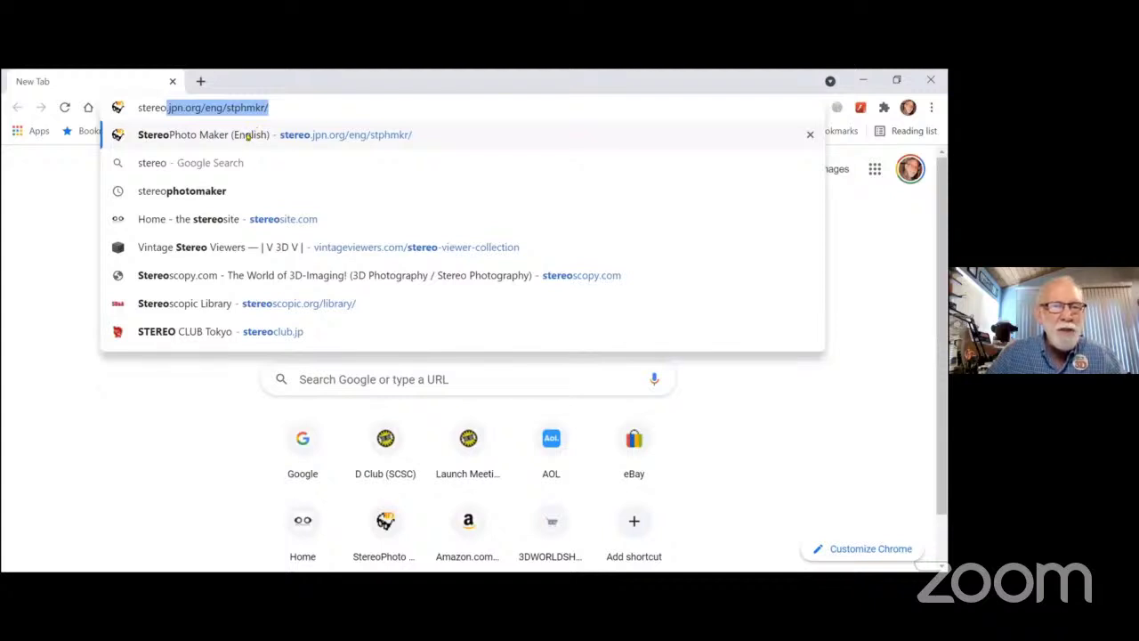
pyautogui.click(248, 136)
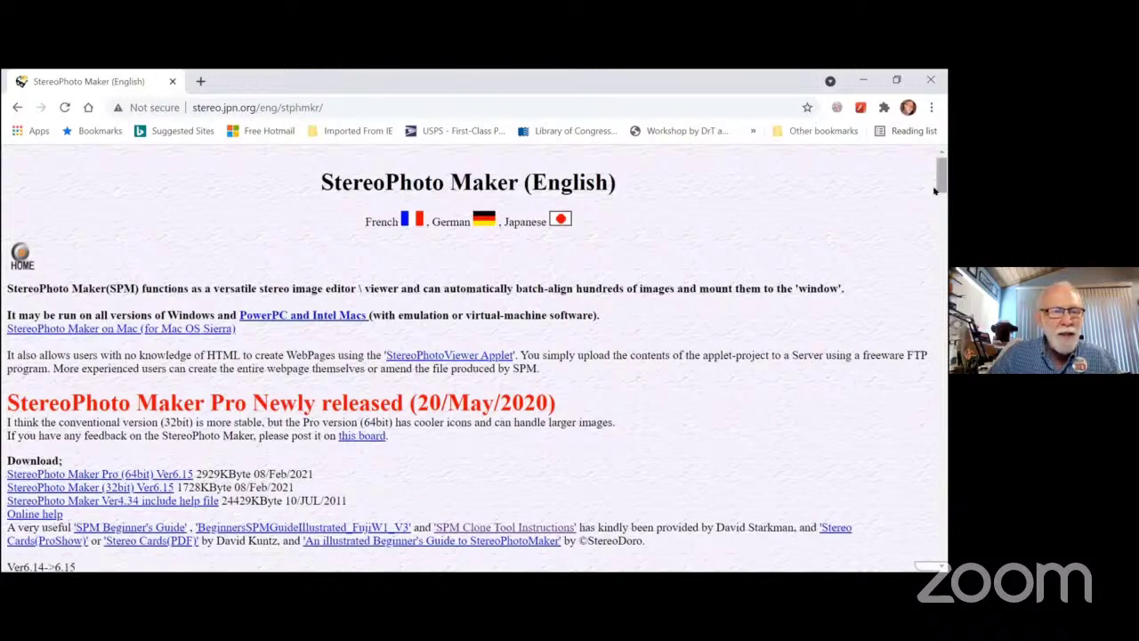
pyautogui.scroll(-2, 935, 189)
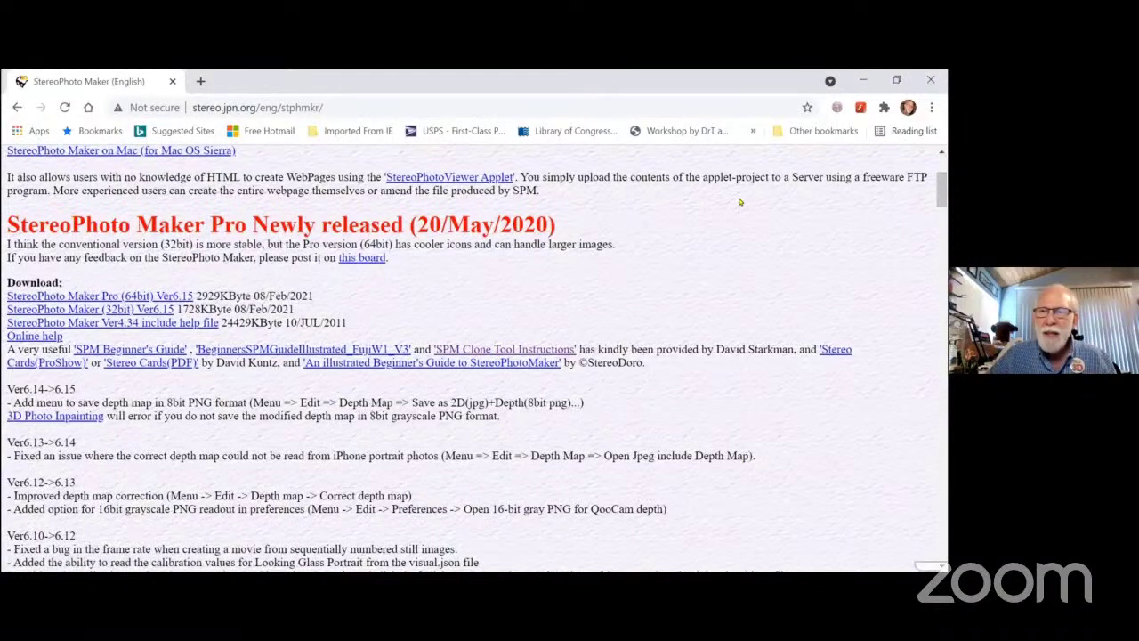
# Step: Close the browser and launch StereoPhoto Maker Pro using the SPM 6.15 desktop shortcut
pyautogui.click(929, 81)
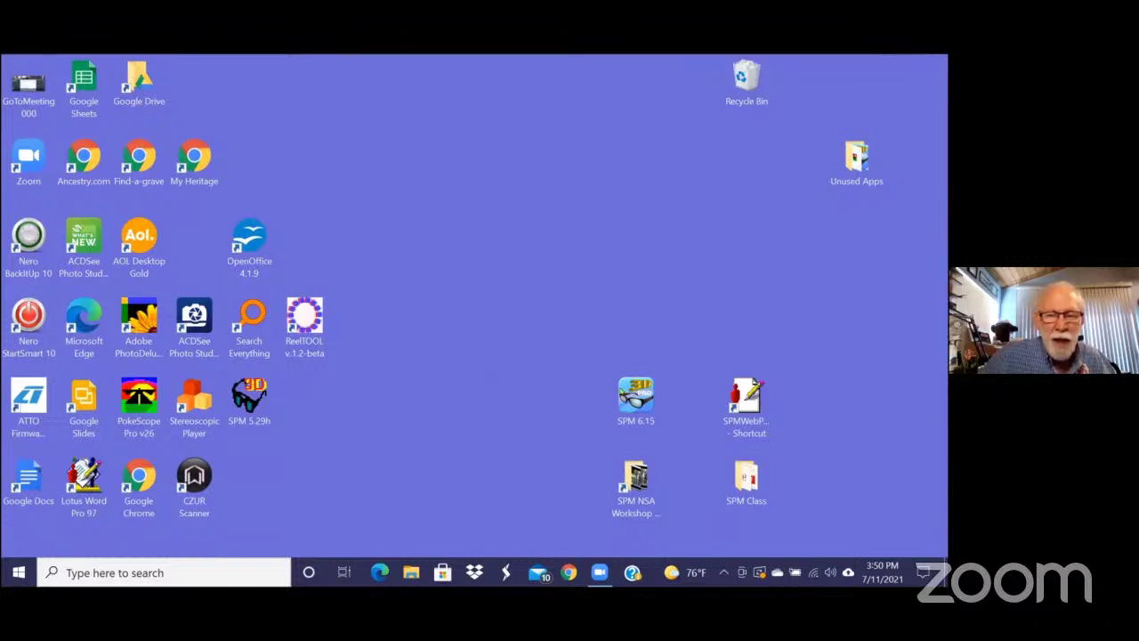
pyautogui.doubleClick(635, 414)
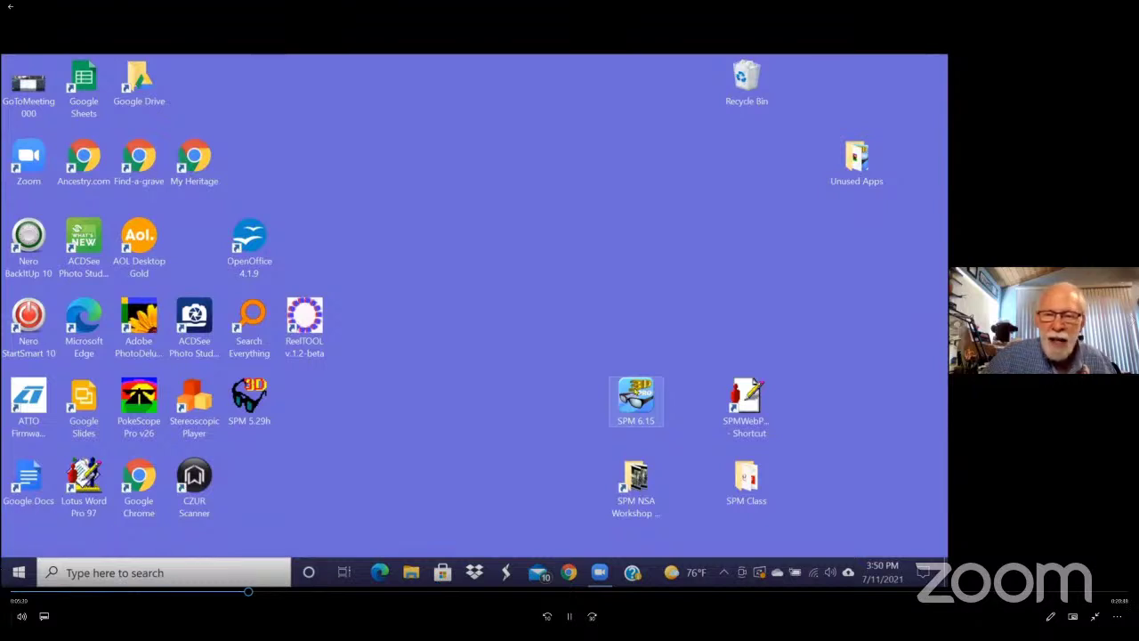
pyautogui.doubleClick(636, 393)
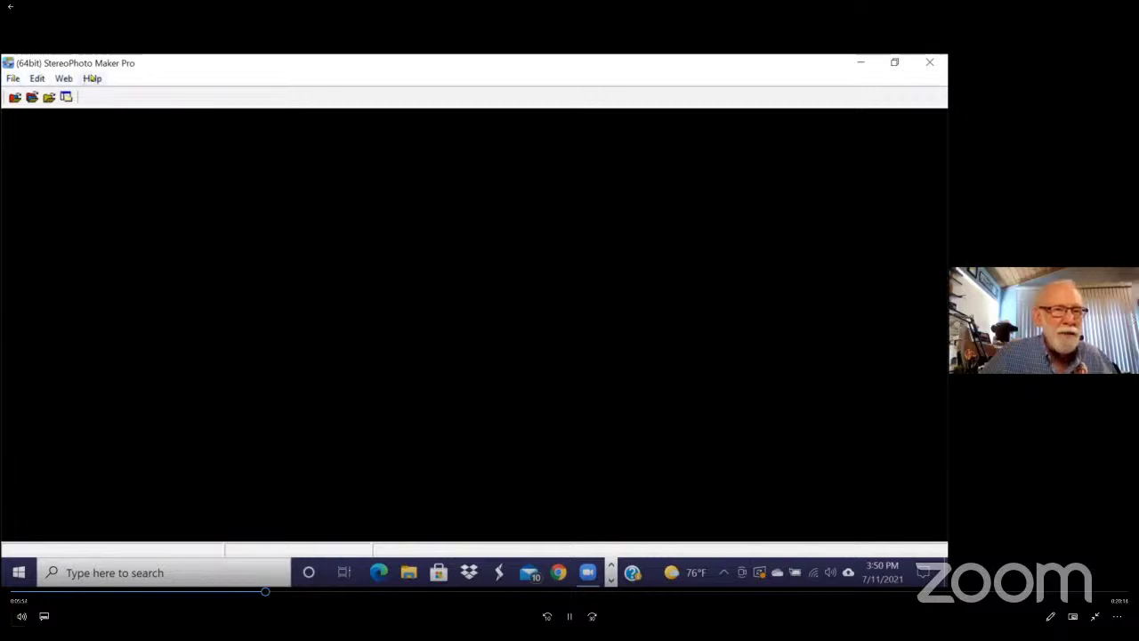
# Step: Open the program preferences, examine the General settings, and close them without changing anything
pyautogui.click(36, 79)
pyautogui.press('Down')
pyautogui.press('Down')
pyautogui.press('Down')
pyautogui.press('Down')
pyautogui.press('Down')
pyautogui.press('Return')
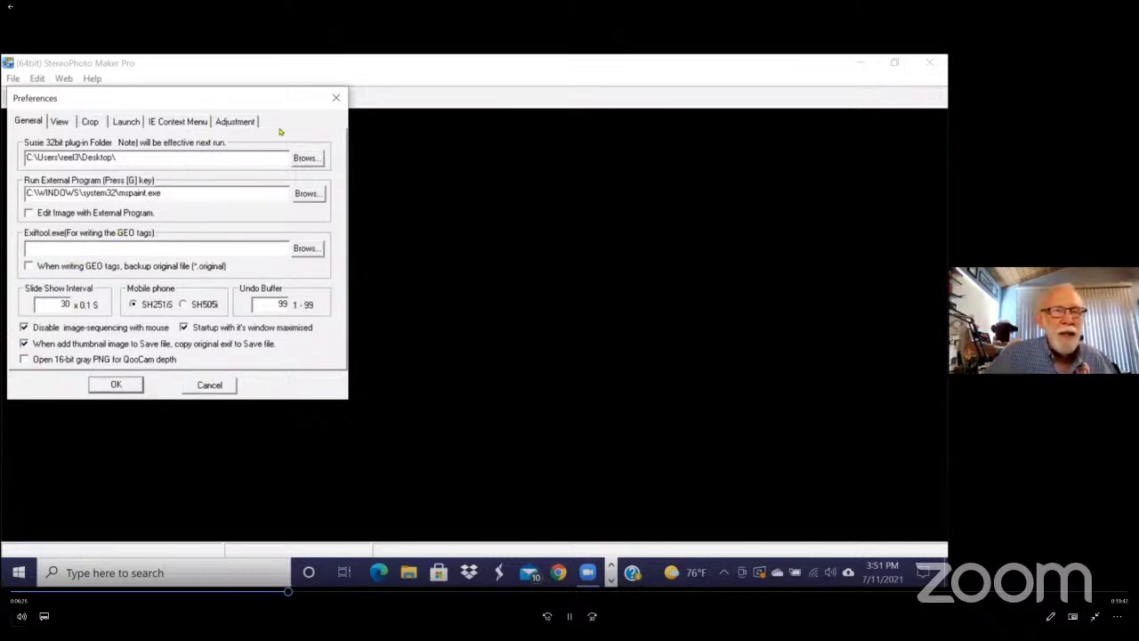
pyautogui.click(336, 97)
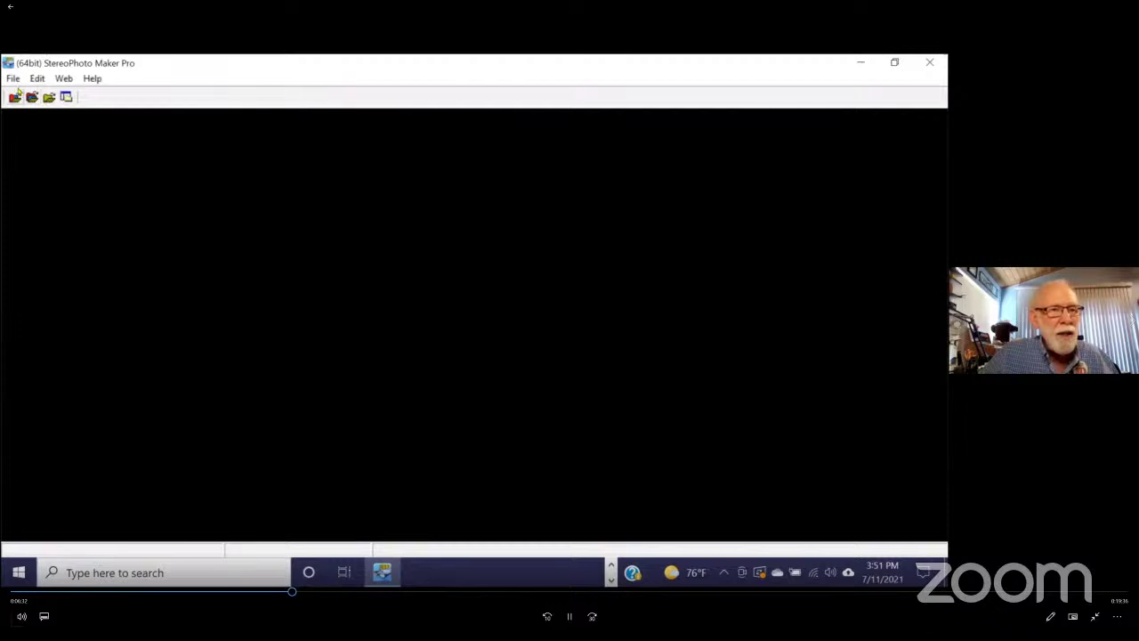
# Step: Start opening a left/right image pair and choose SPMMesa01_L from the August 2021 SPM NSA Workshop's _Left folder as the left image
pyautogui.click(13, 81)
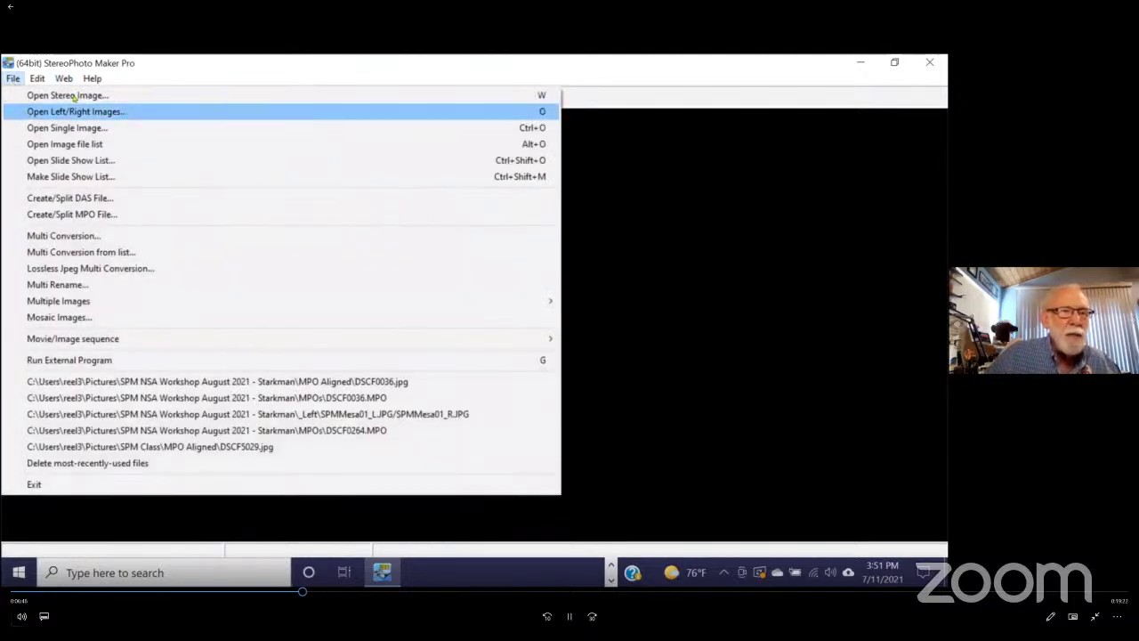
pyautogui.click(241, 85)
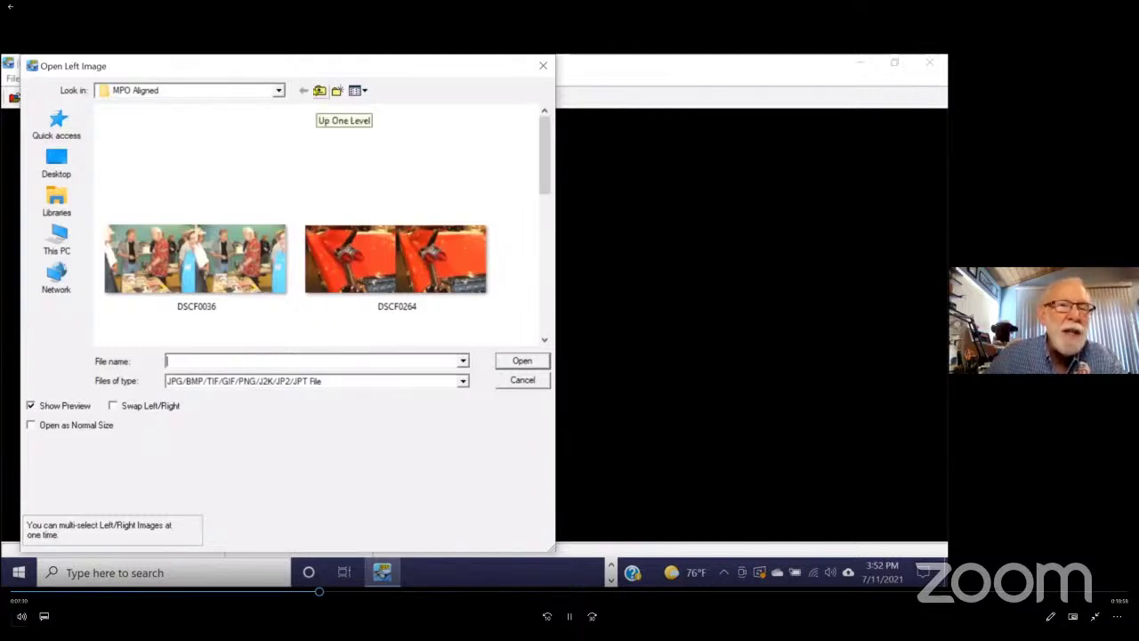
pyautogui.click(321, 90)
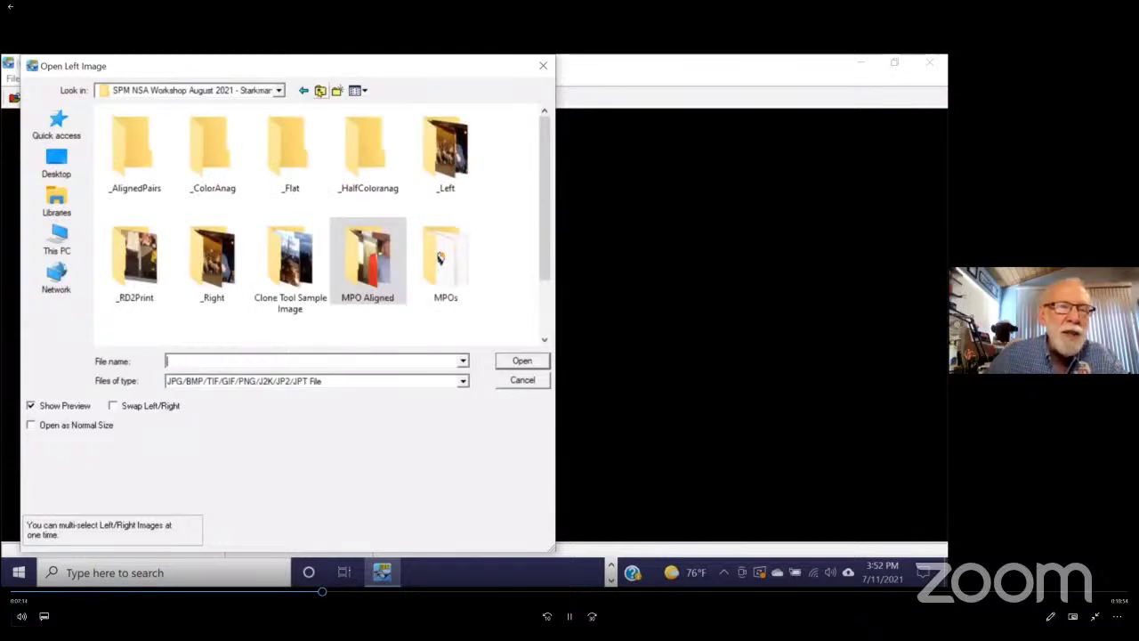
pyautogui.click(320, 90)
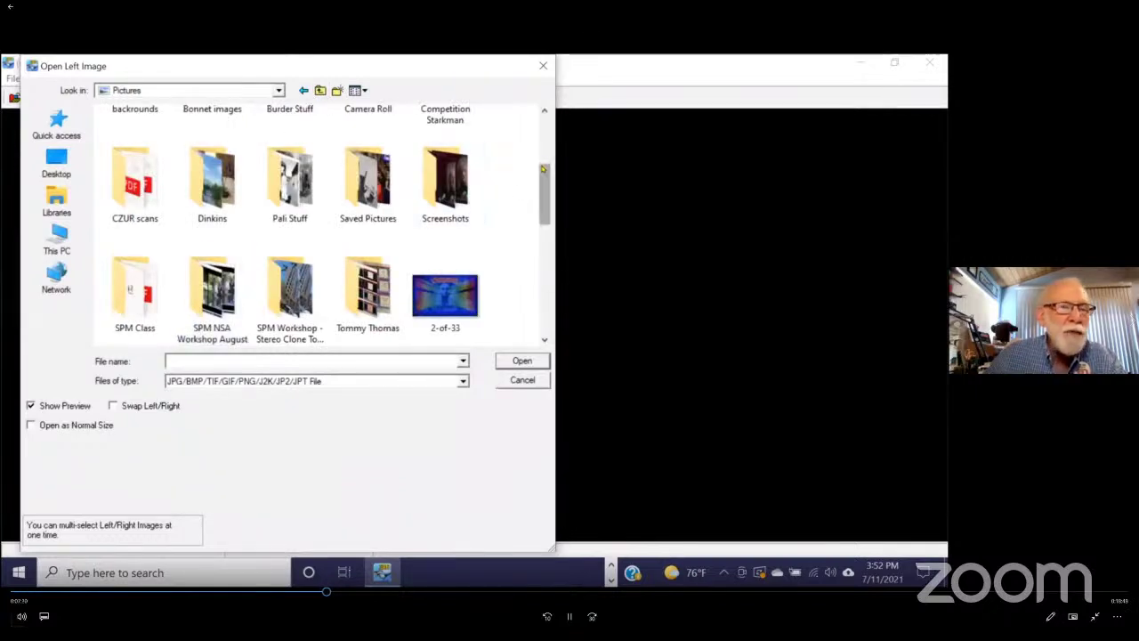
pyautogui.moveTo(542, 176); pyautogui.dragTo(519, 193)
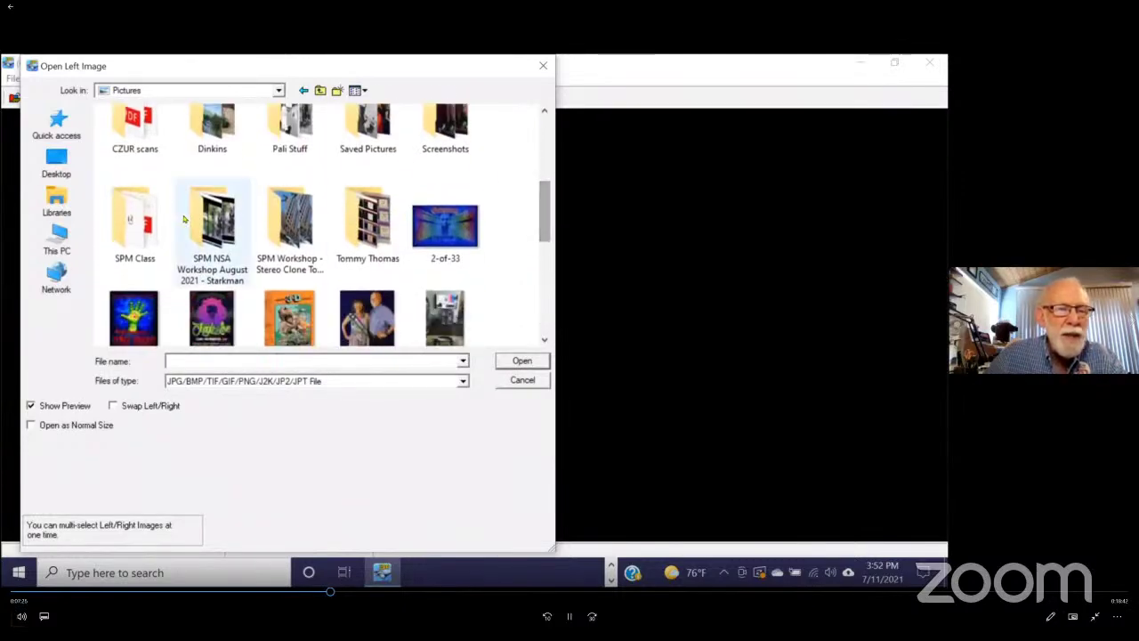
pyautogui.doubleClick(205, 224)
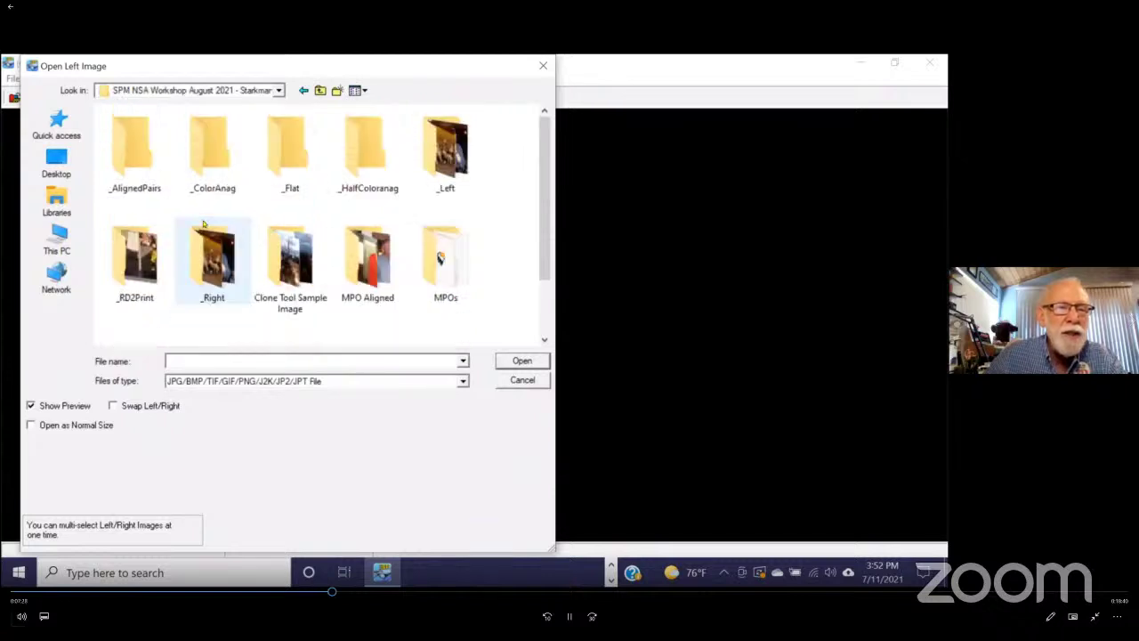
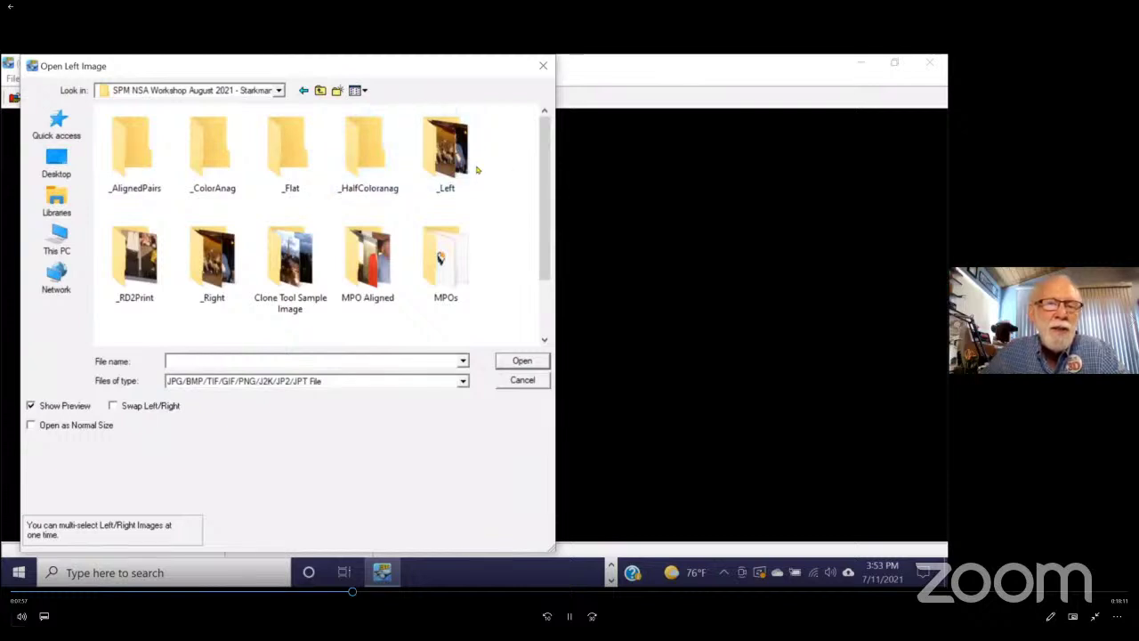
pyautogui.doubleClick(446, 155)
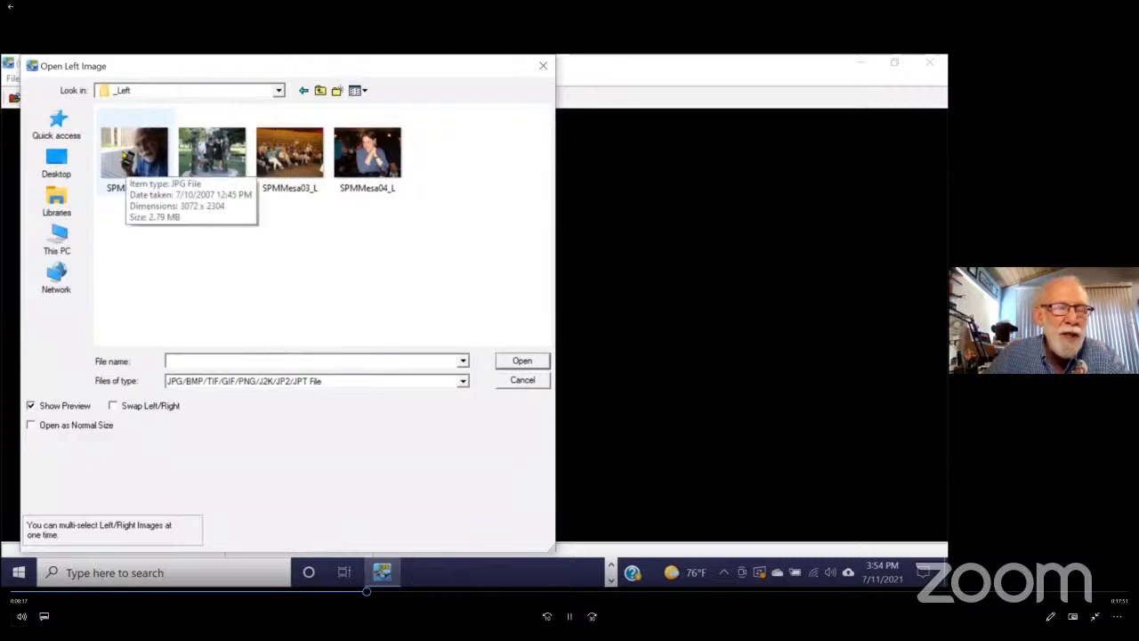
pyautogui.click(133, 153)
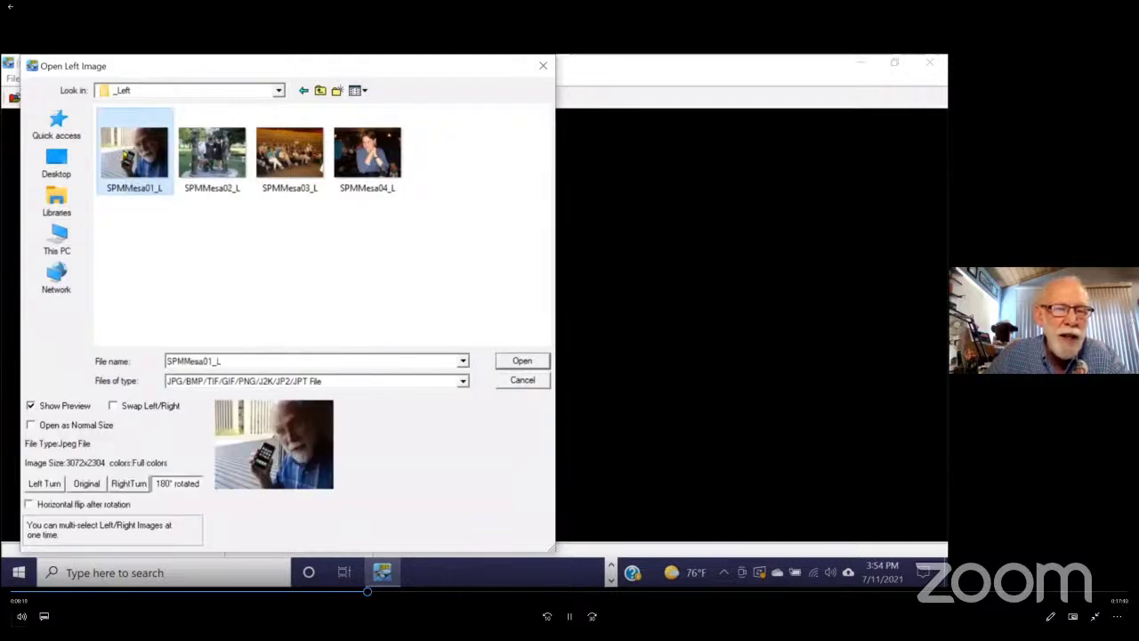
pyautogui.click(501, 360)
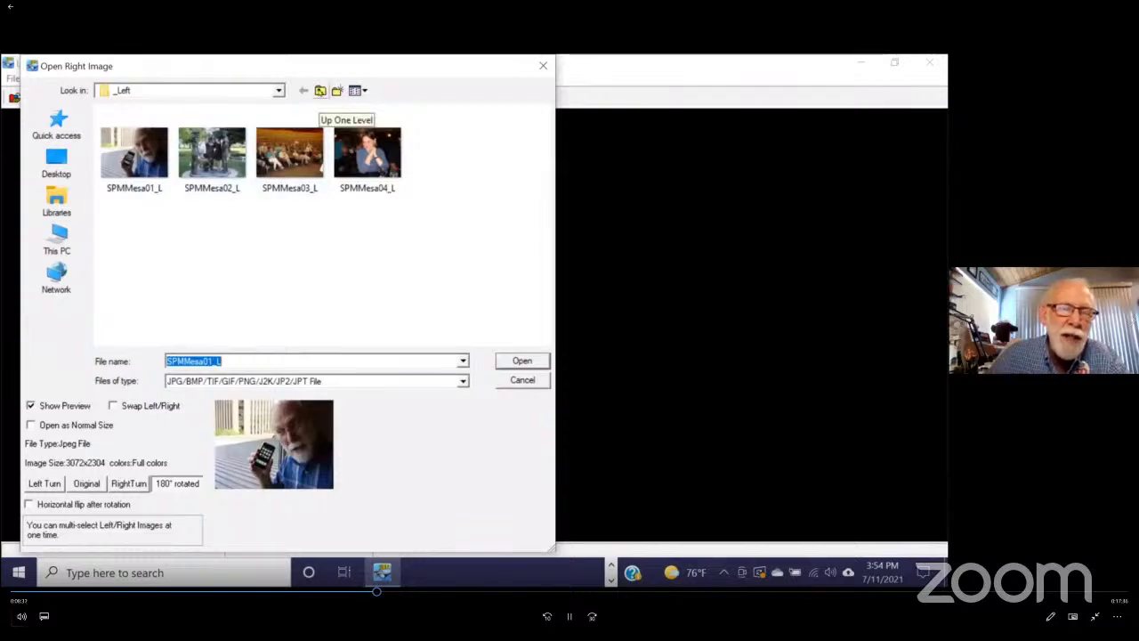
# Step: Choose SPMMesa01_R from the workshop's _Right folder as the right image and load the stereo pair
pyautogui.click(320, 90)
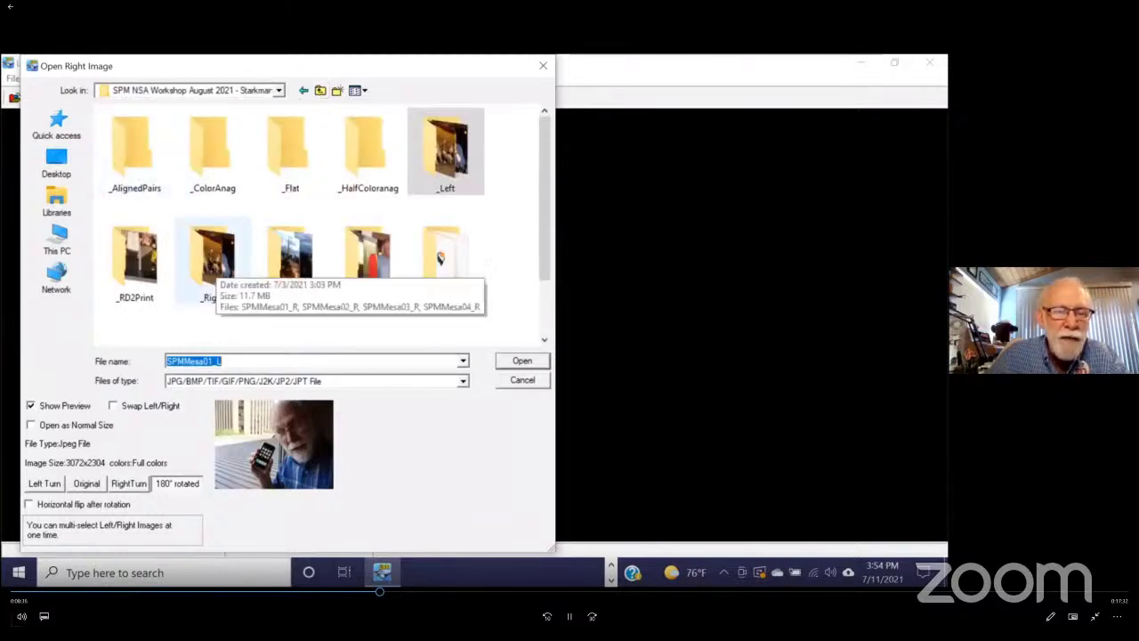
pyautogui.doubleClick(210, 261)
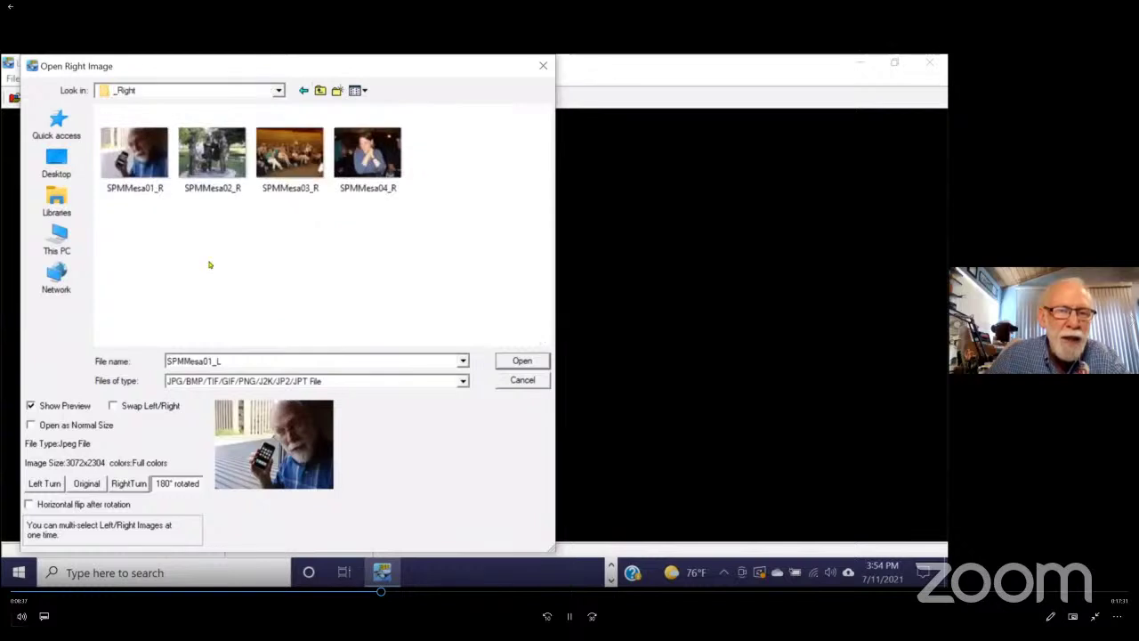
pyautogui.click(129, 150)
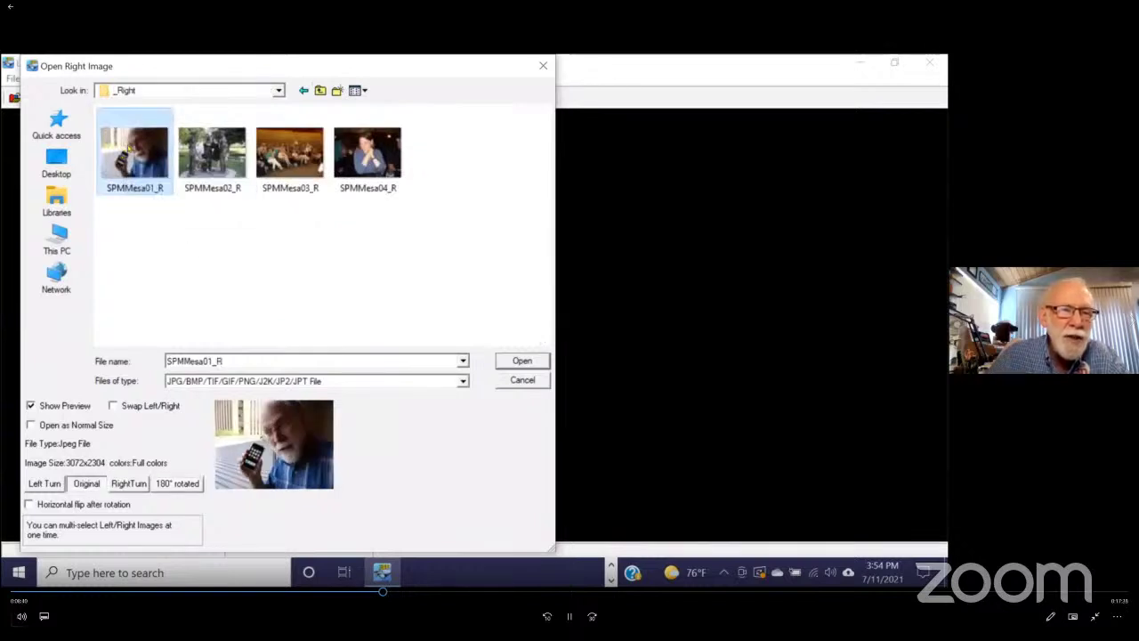
pyautogui.click(501, 360)
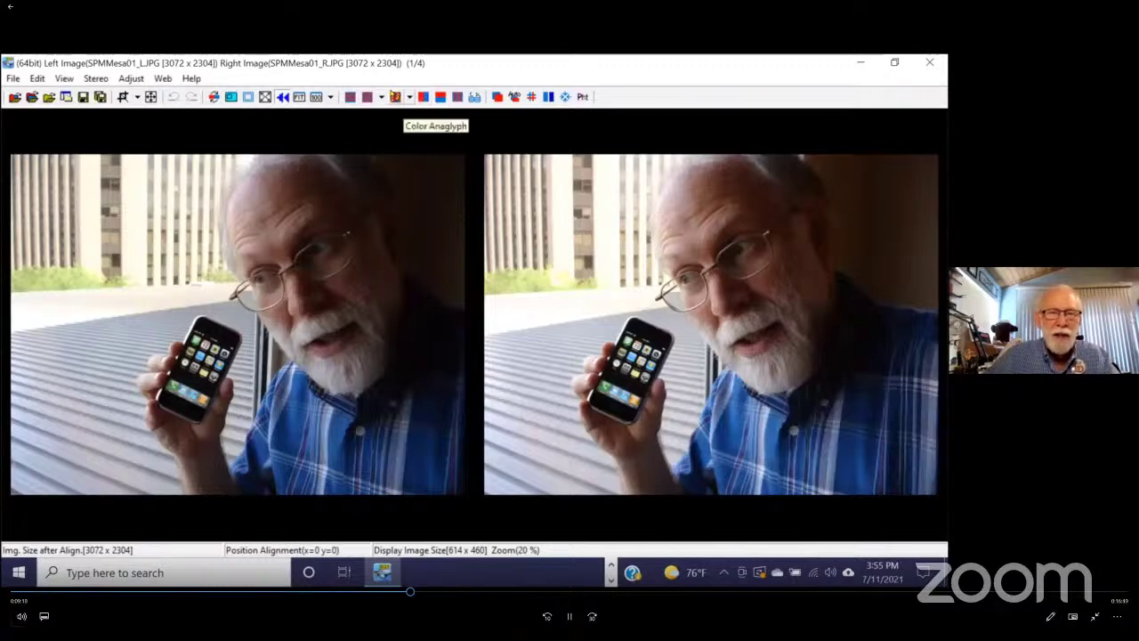
# Step: Compare the color and gray anaglyph views of the pair, and set the color anaglyph type to color(red/cyan)
pyautogui.click(395, 96)
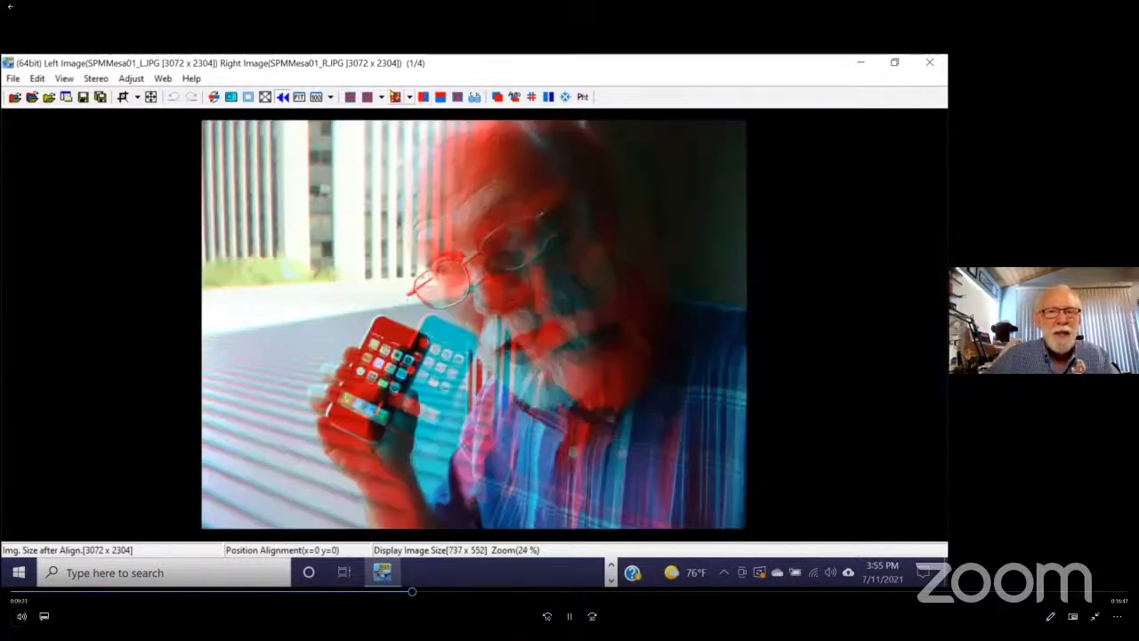
pyautogui.click(366, 96)
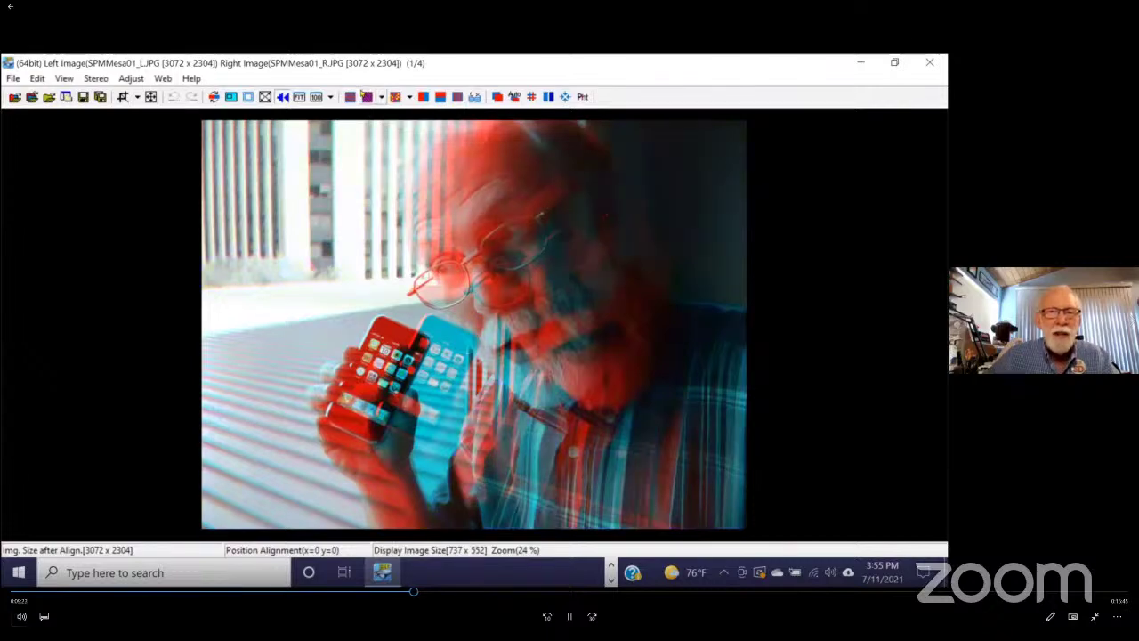
pyautogui.click(395, 96)
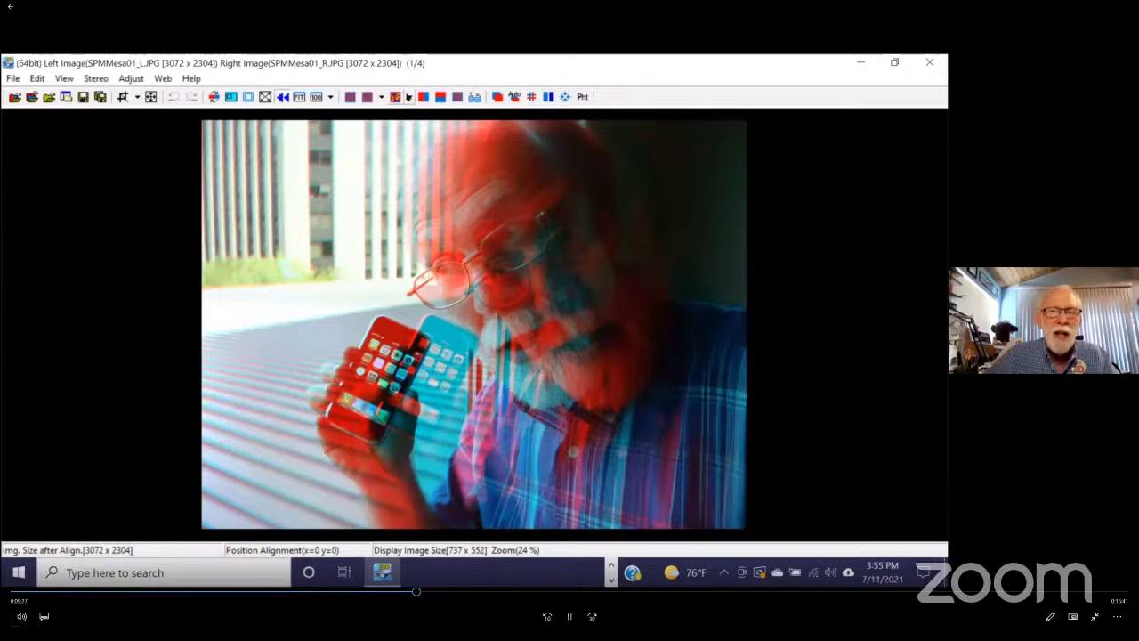
pyautogui.click(409, 96)
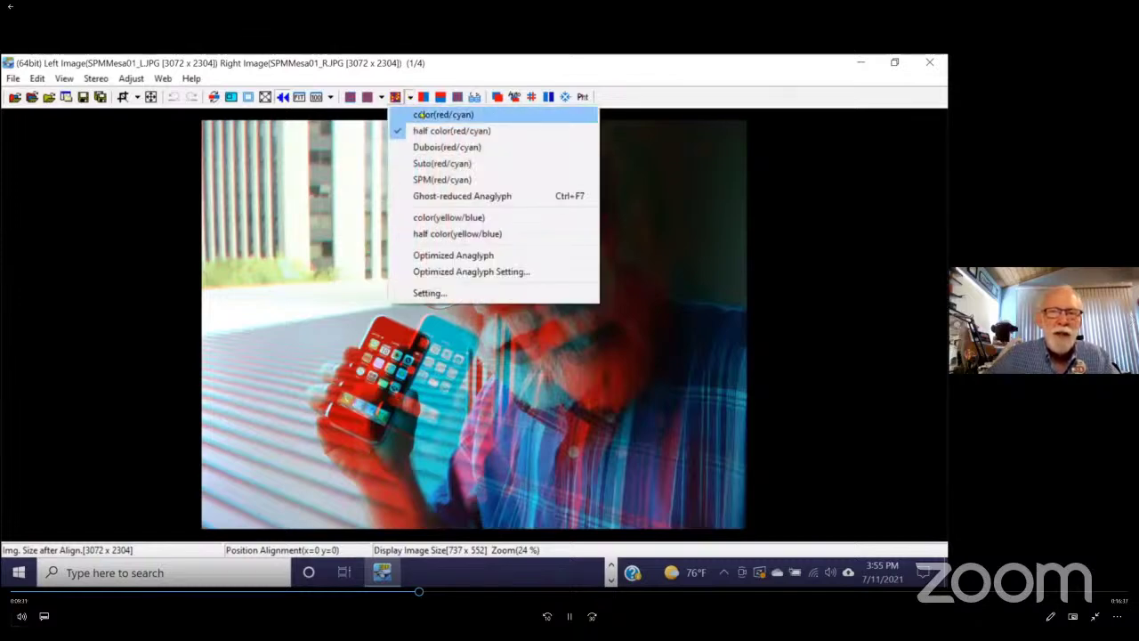
pyautogui.click(420, 115)
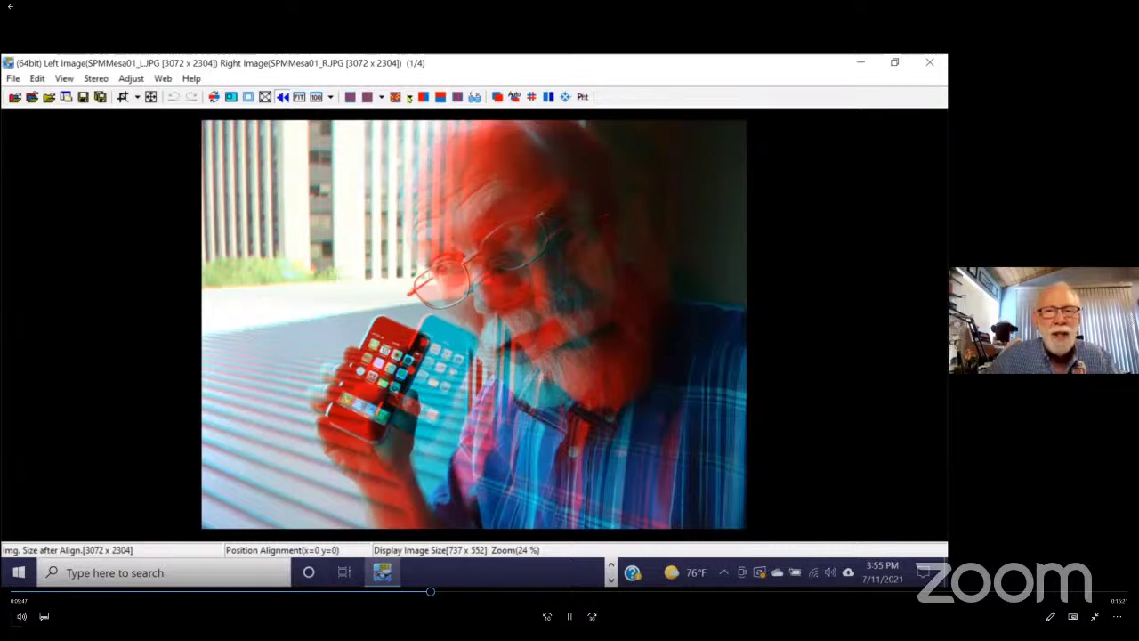
# Step: Review the available color anaglyph types and return the pair to the side-by-side view
pyautogui.click(407, 98)
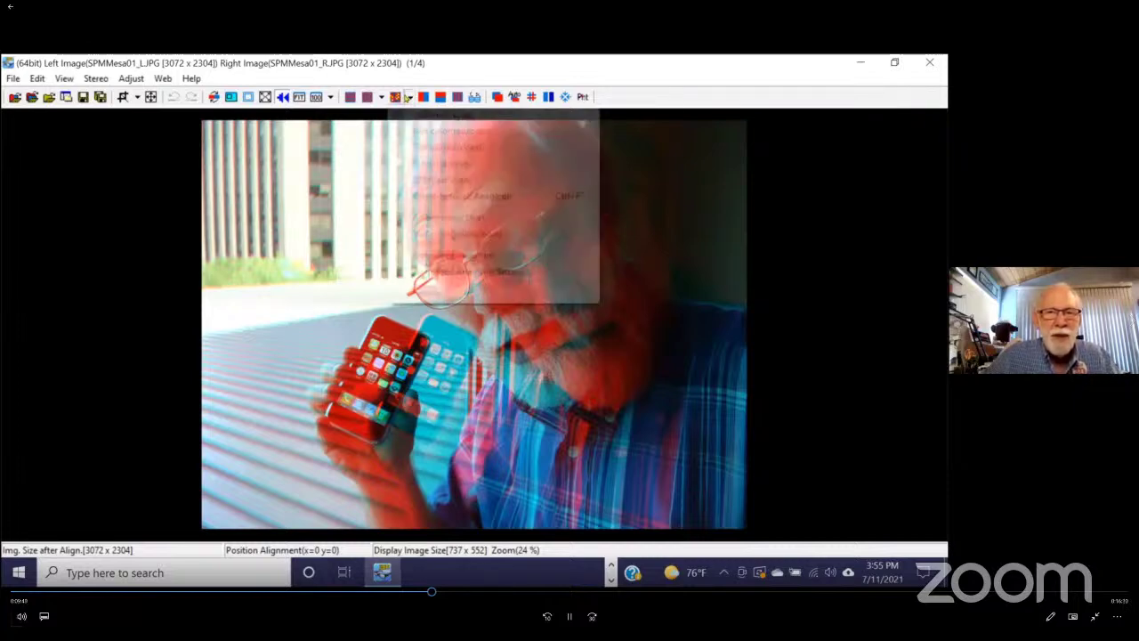
pyautogui.click(407, 98)
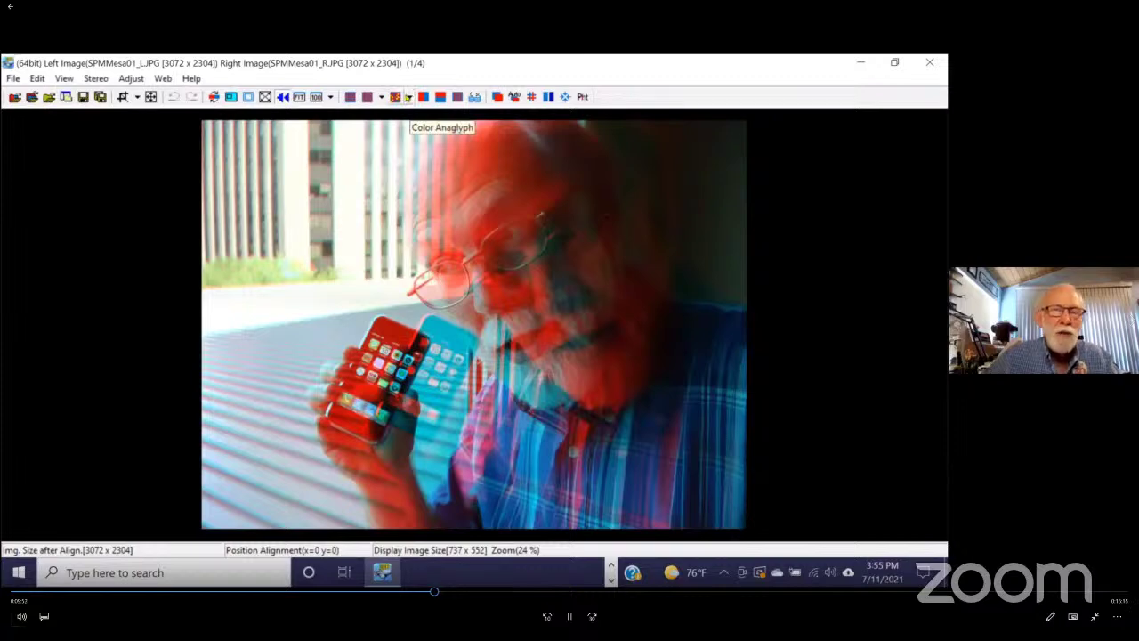
pyautogui.click(407, 98)
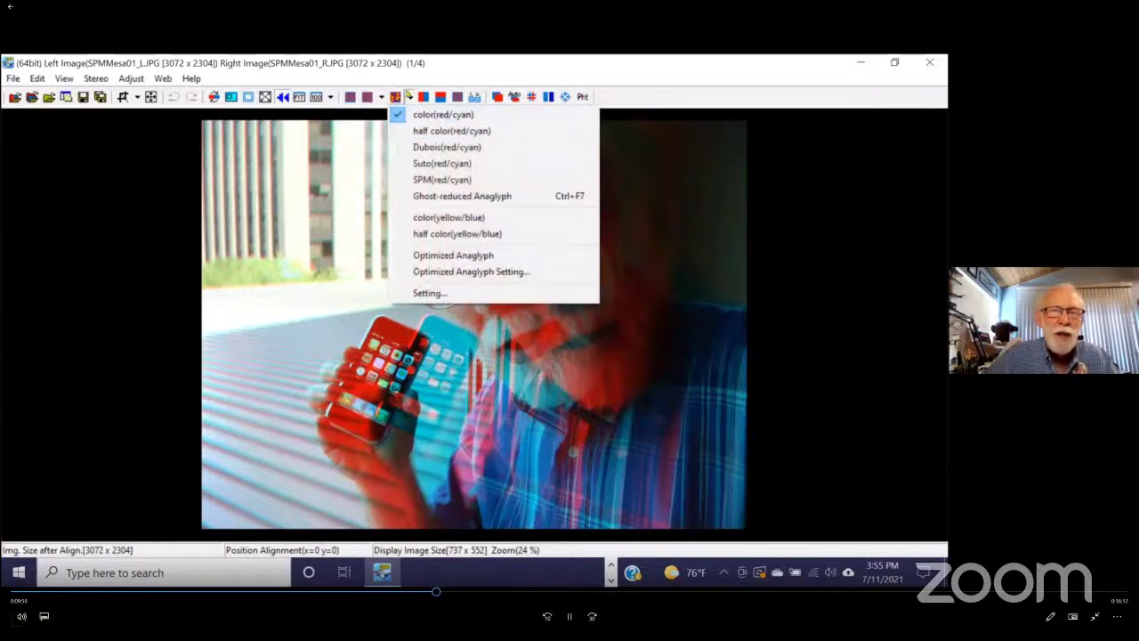
pyautogui.click(366, 97)
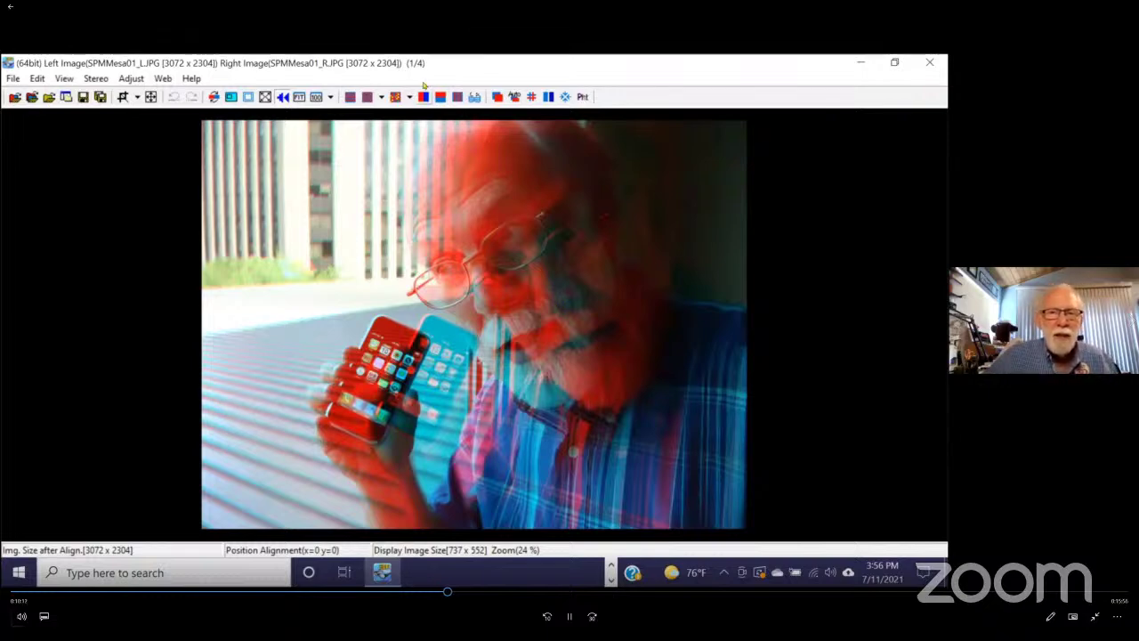
pyautogui.click(423, 97)
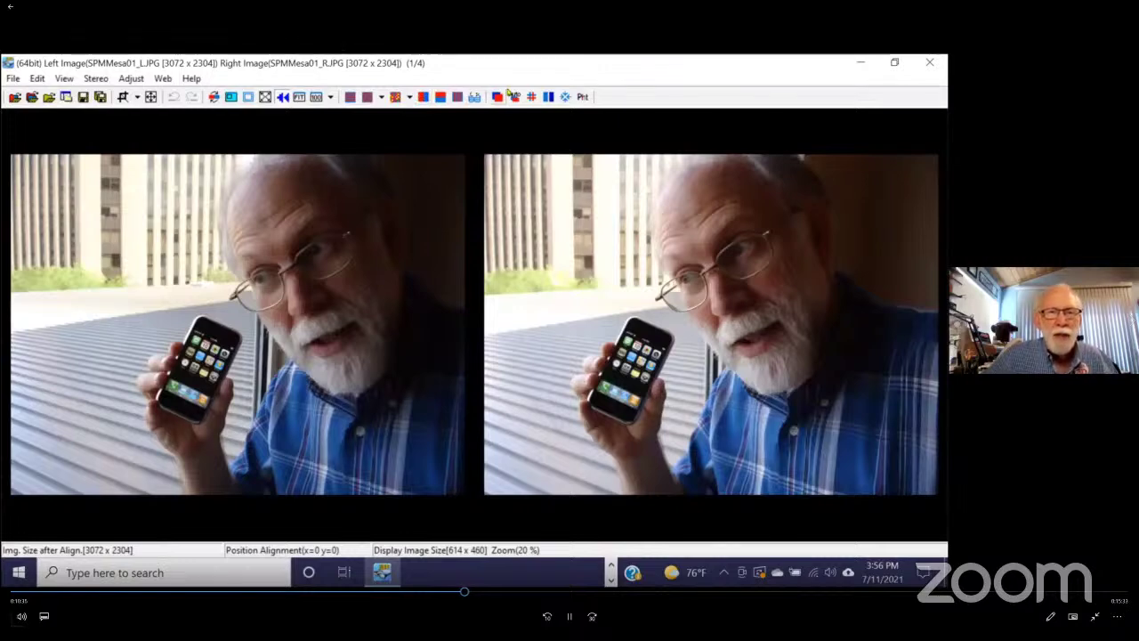
# Step: Auto-align the SPMMesa01 stereo pair, dismiss the alignment values, and view the result as a color anaglyph
pyautogui.click(131, 80)
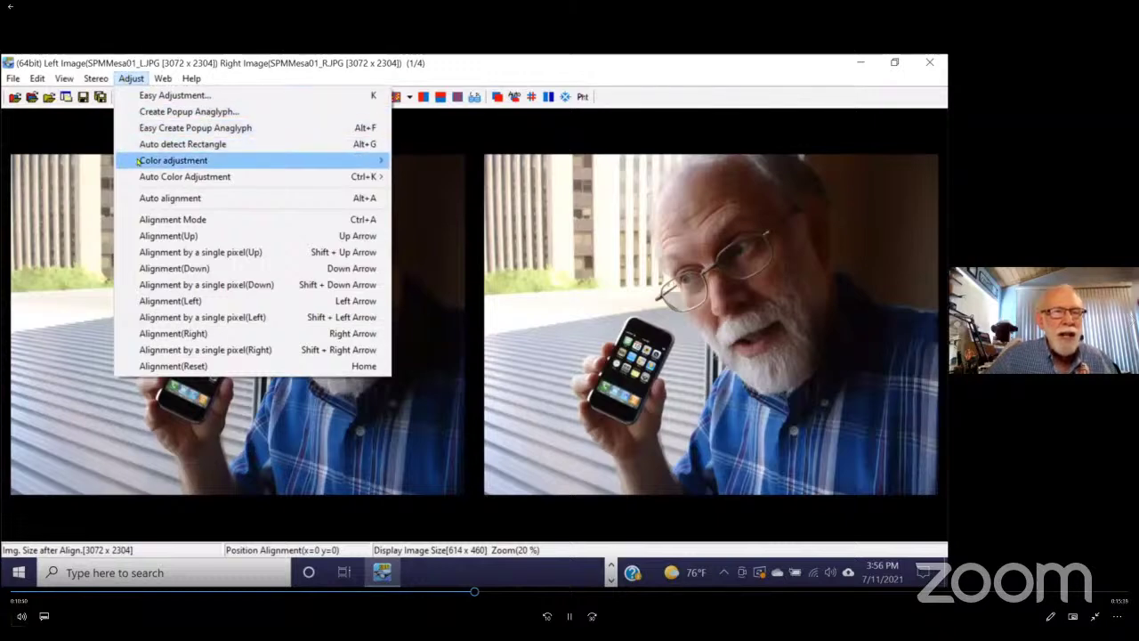
pyautogui.moveTo(141, 177)
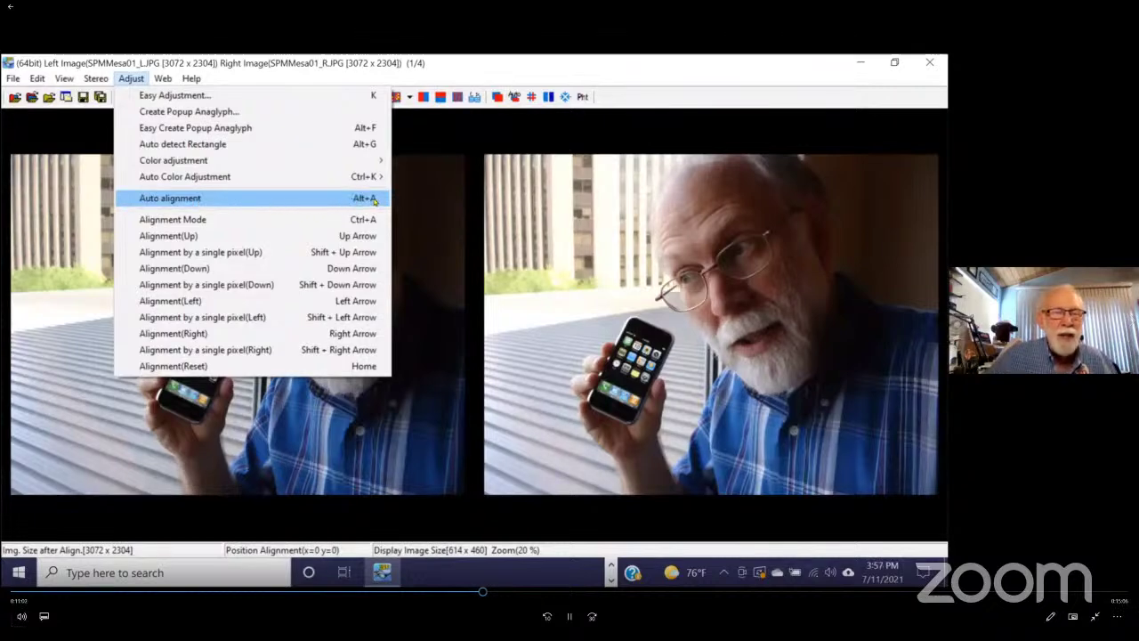
pyautogui.click(153, 200)
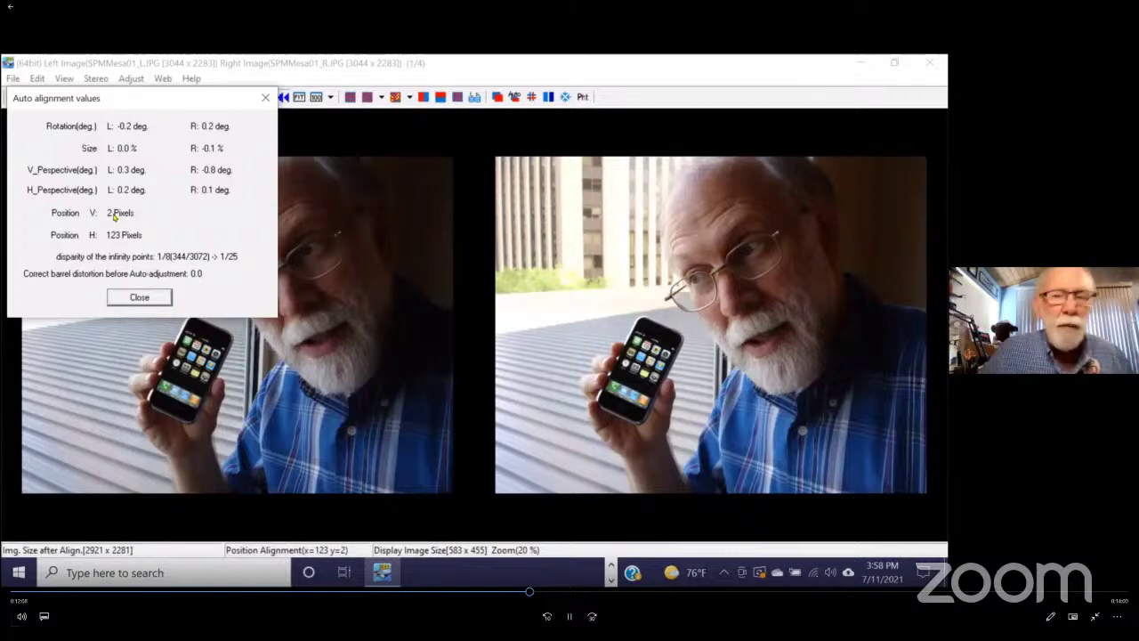
pyautogui.click(134, 296)
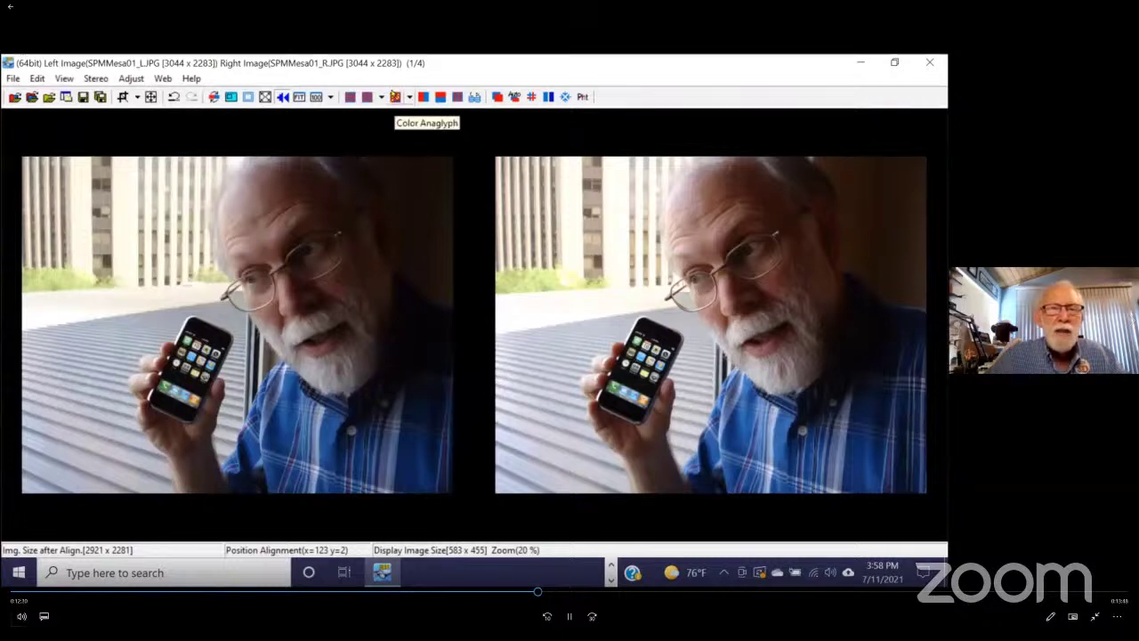
pyautogui.click(395, 96)
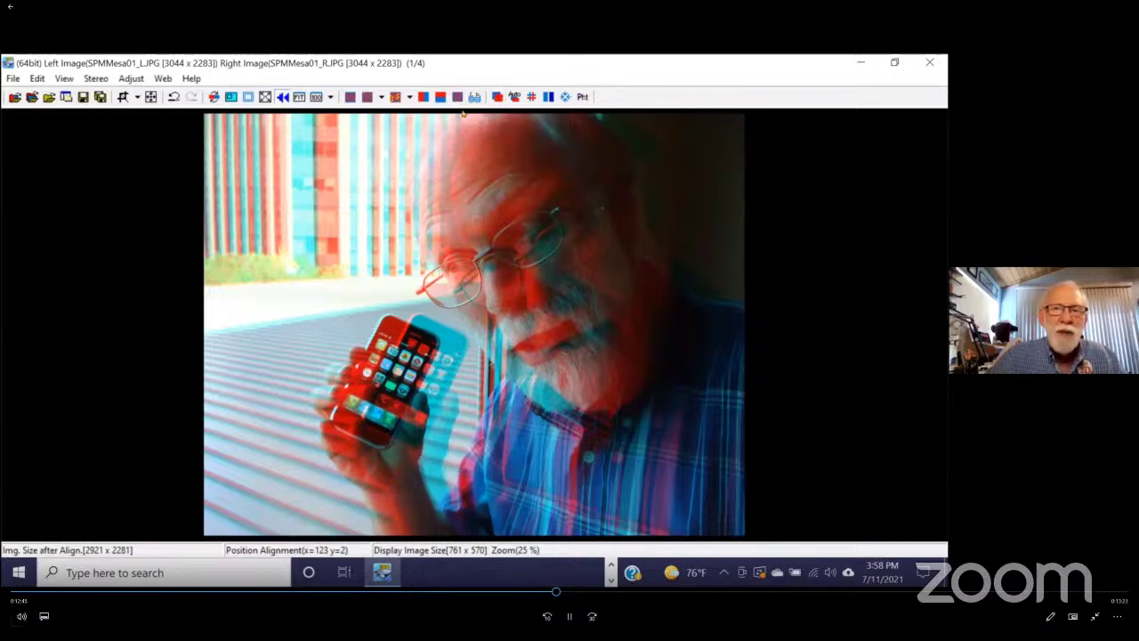
# Step: Use Easy Adjustment to set the pair's horizontal position to 291 so the phone's two images overlap, and return to the side-by-side view
pyautogui.click(134, 78)
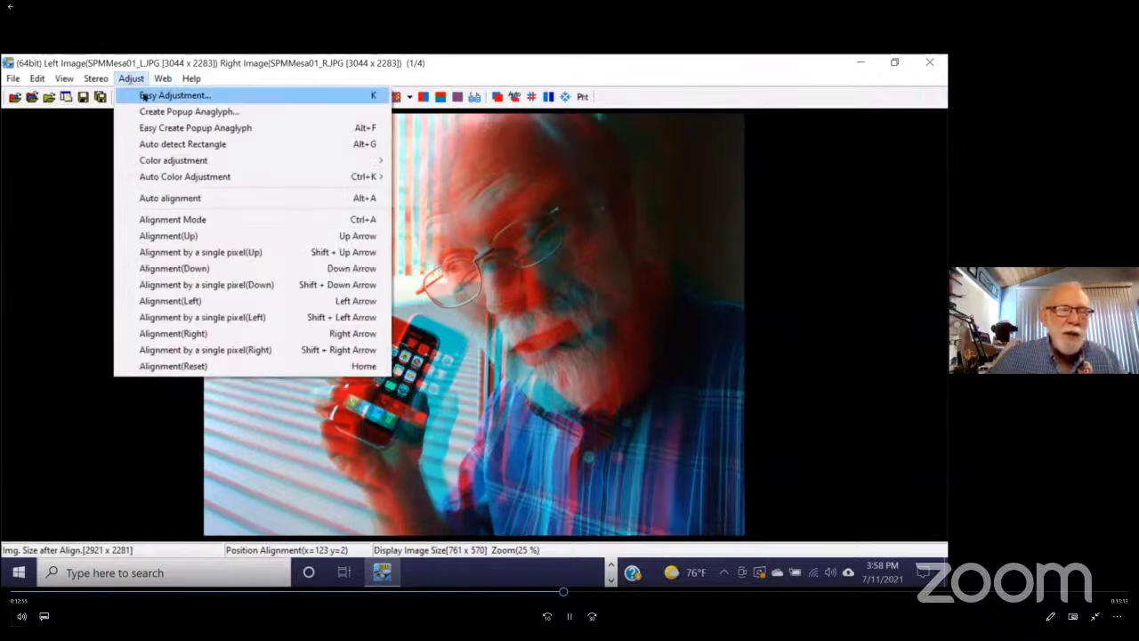
pyautogui.click(144, 96)
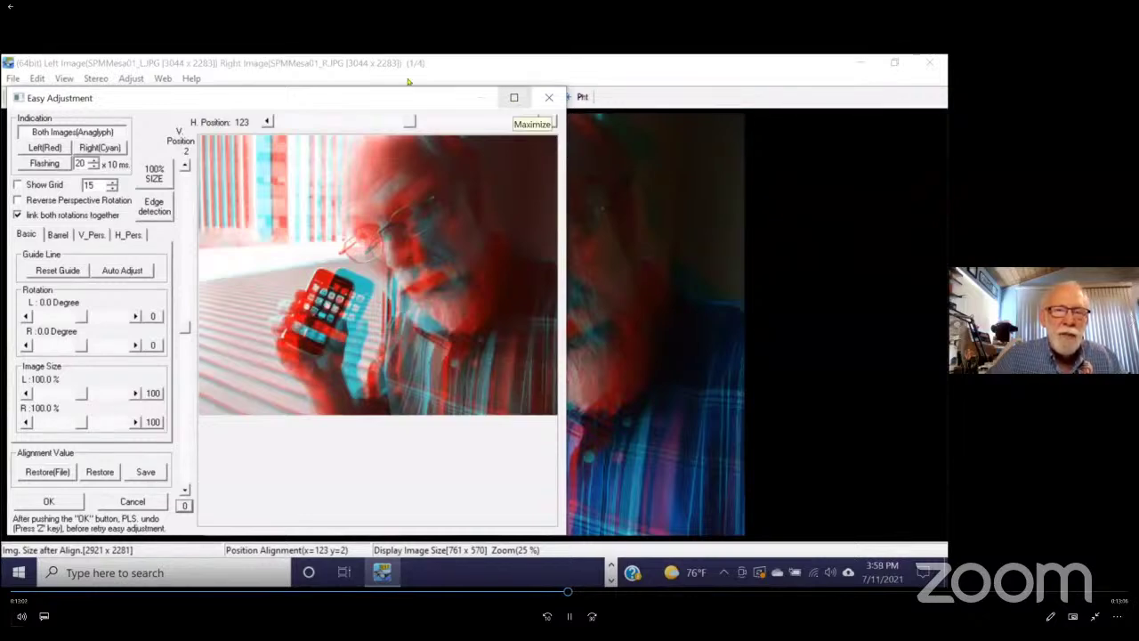
pyautogui.click(513, 97)
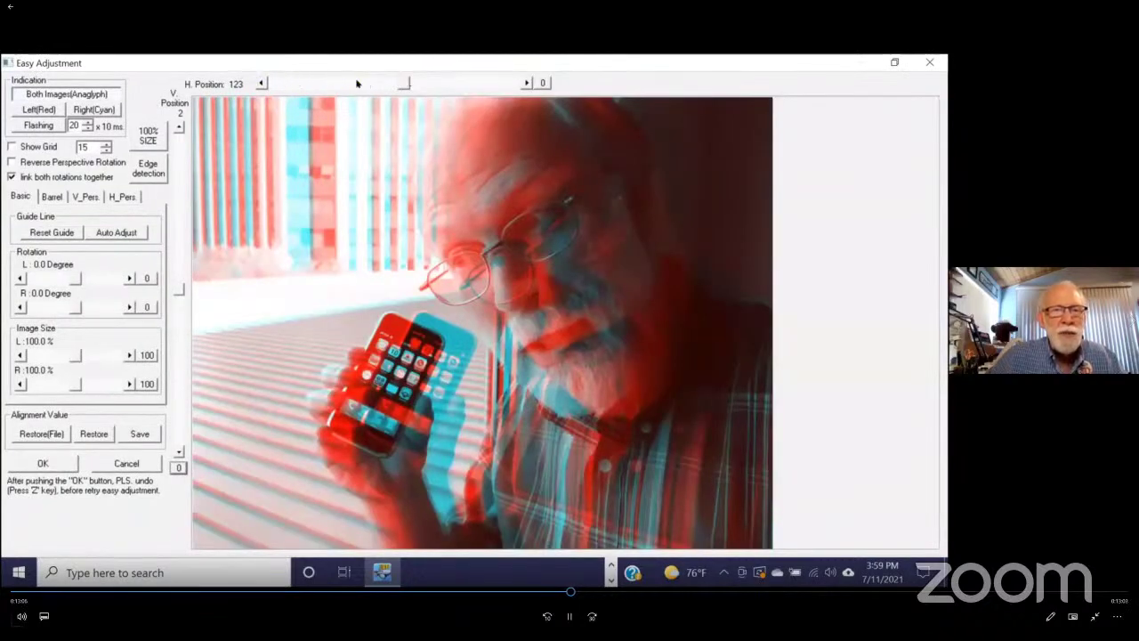
pyautogui.click(406, 84)
pyautogui.moveTo(406, 84); pyautogui.dragTo(414, 84)
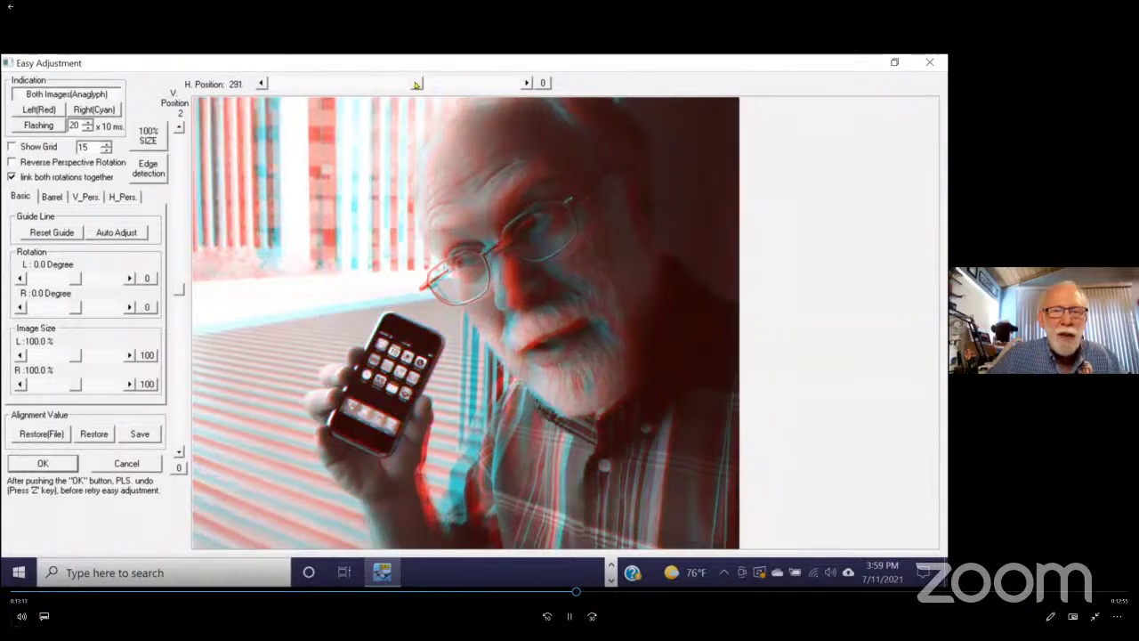
pyautogui.moveTo(414, 84); pyautogui.dragTo(415, 86)
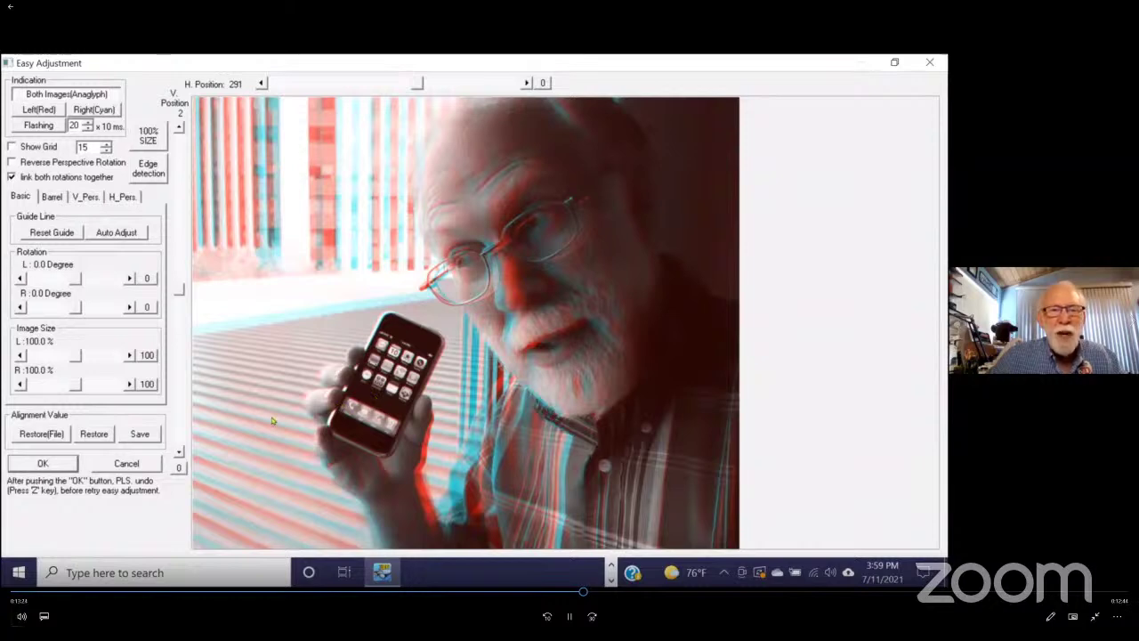
pyautogui.click(43, 463)
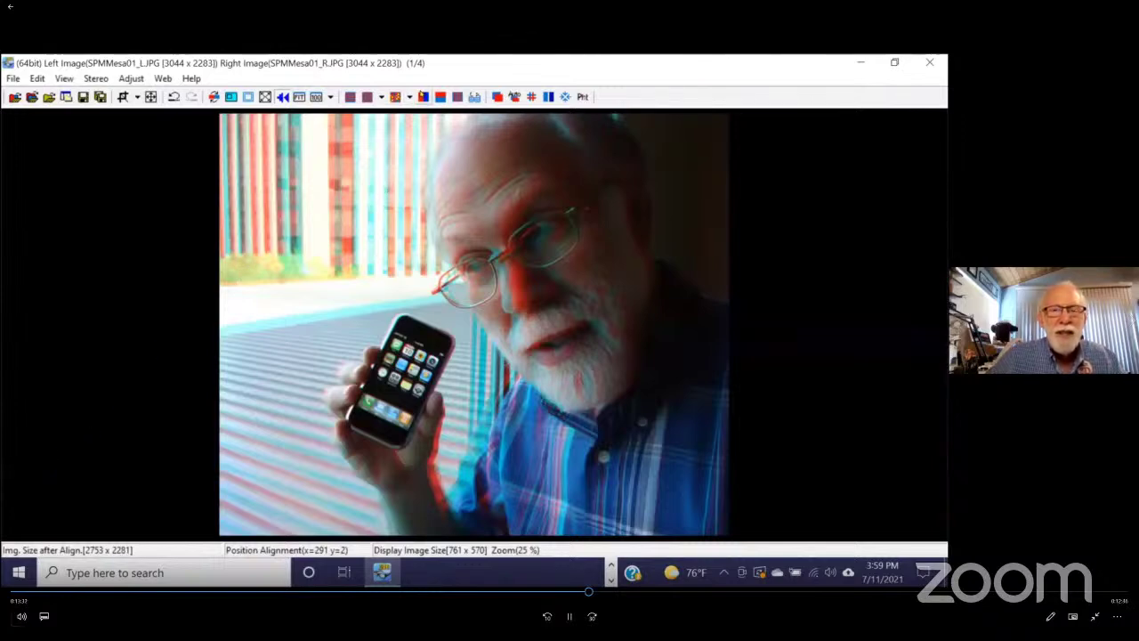
pyautogui.click(424, 96)
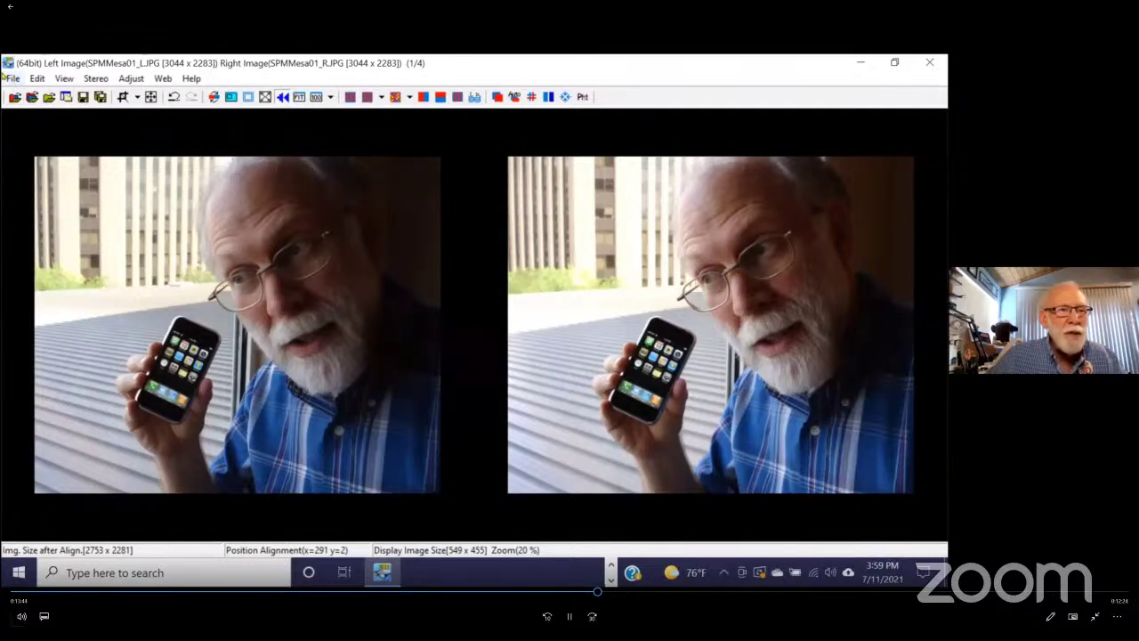
# Step: Start opening another left/right image pair and choose SPMMesa02_L from the _Left folder as the left image
pyautogui.click(12, 79)
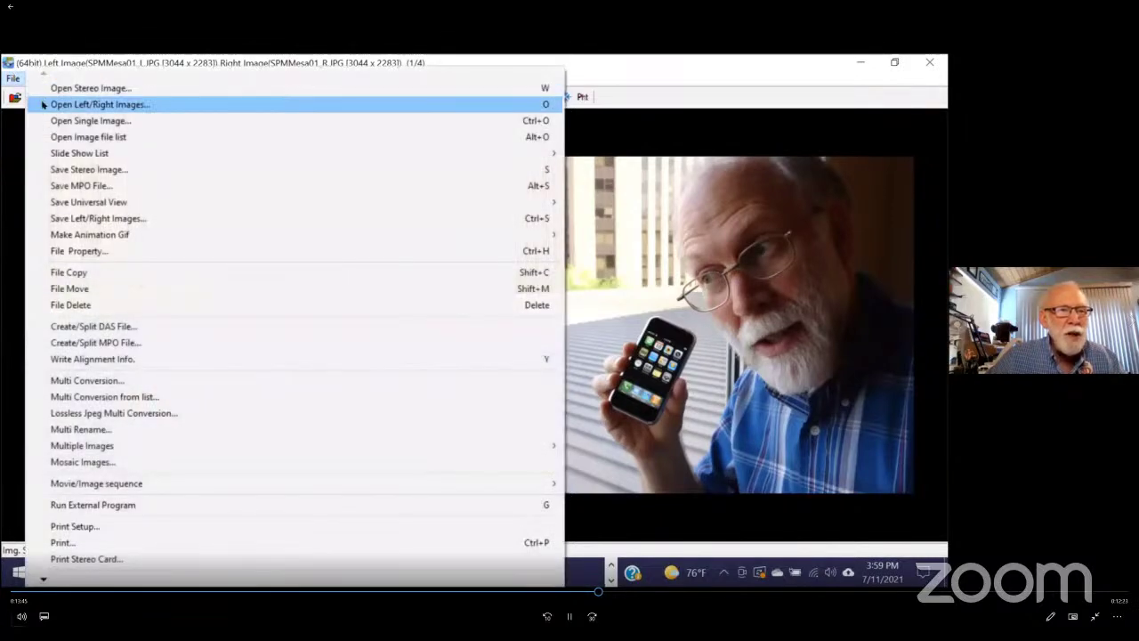
pyautogui.click(43, 104)
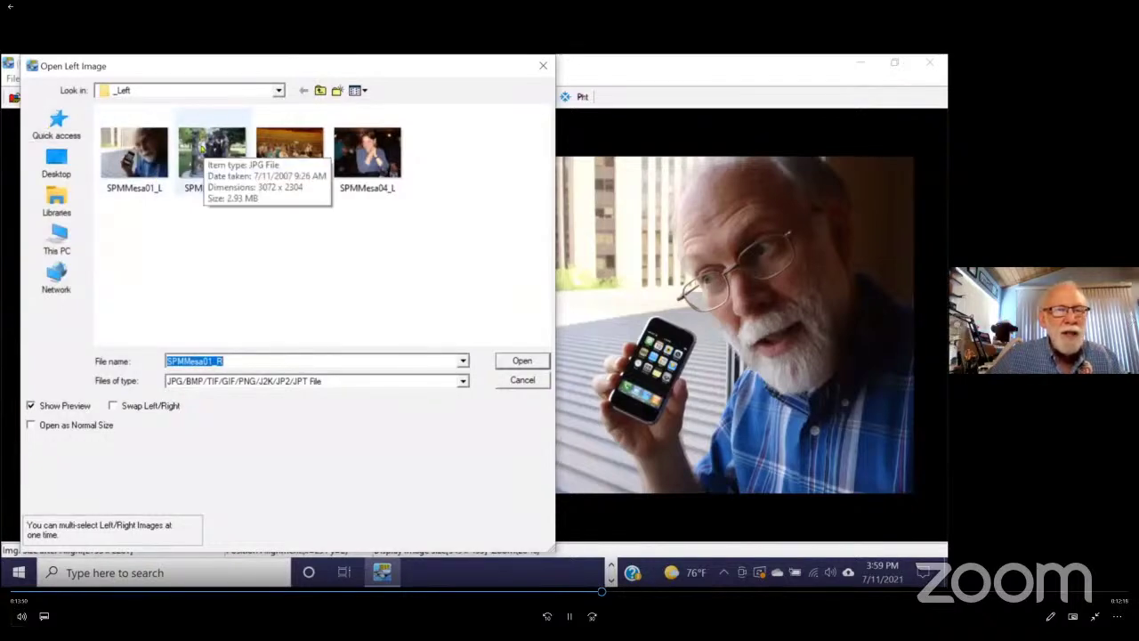
pyautogui.click(205, 148)
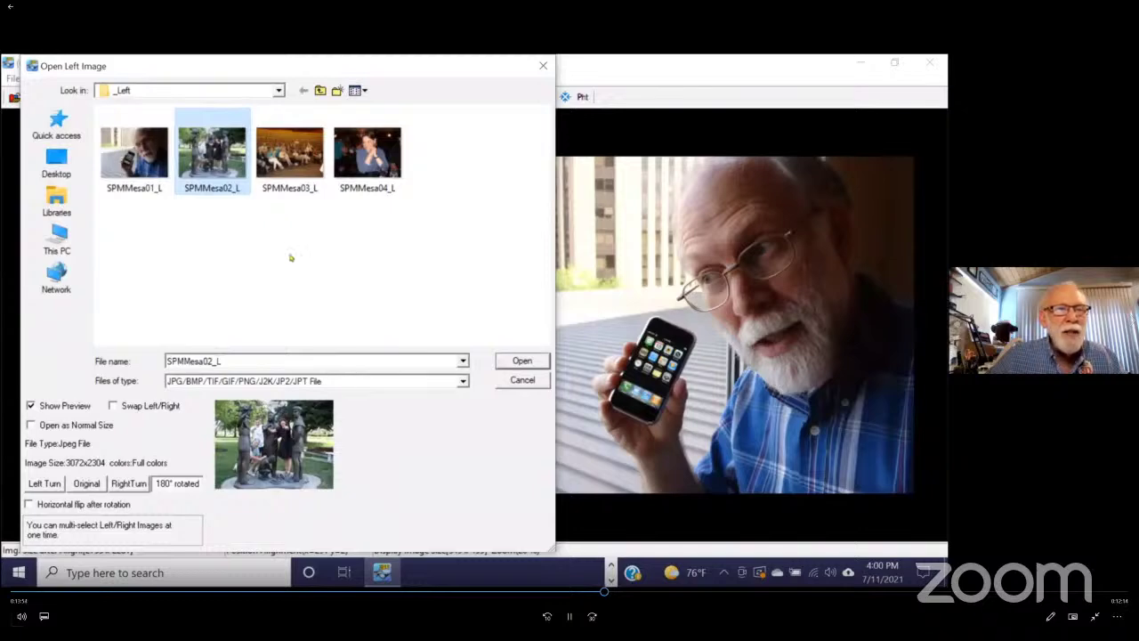
pyautogui.click(522, 360)
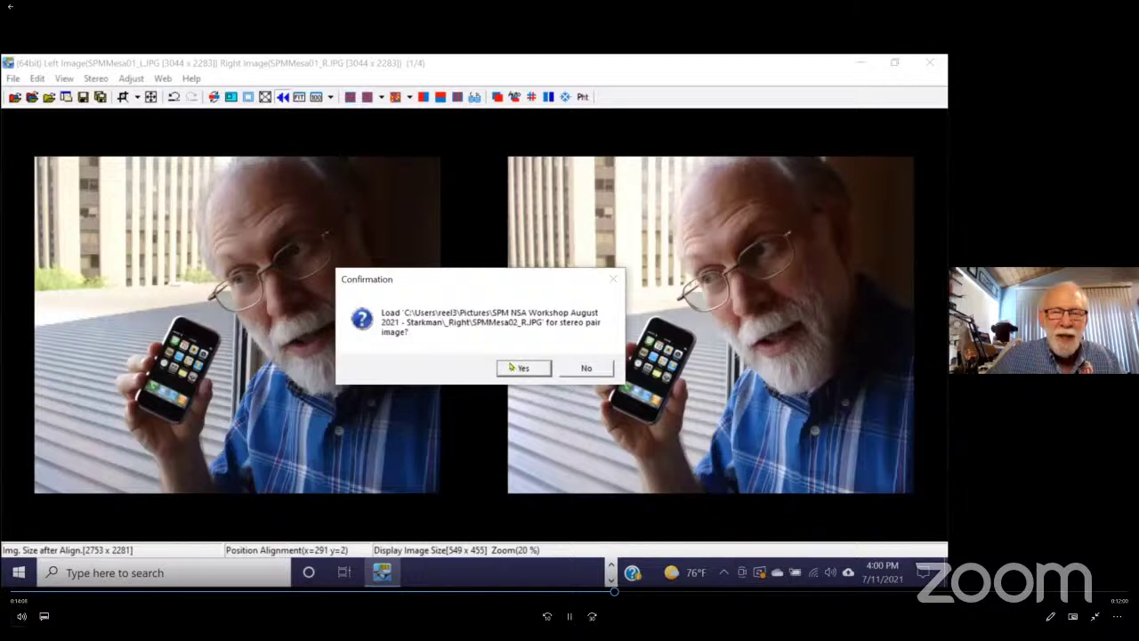
# Step: Decline the suggested right image, choose SPMMesa02_R manually from the workshop's _Right folder, and load the stereo pair
pyautogui.click(580, 368)
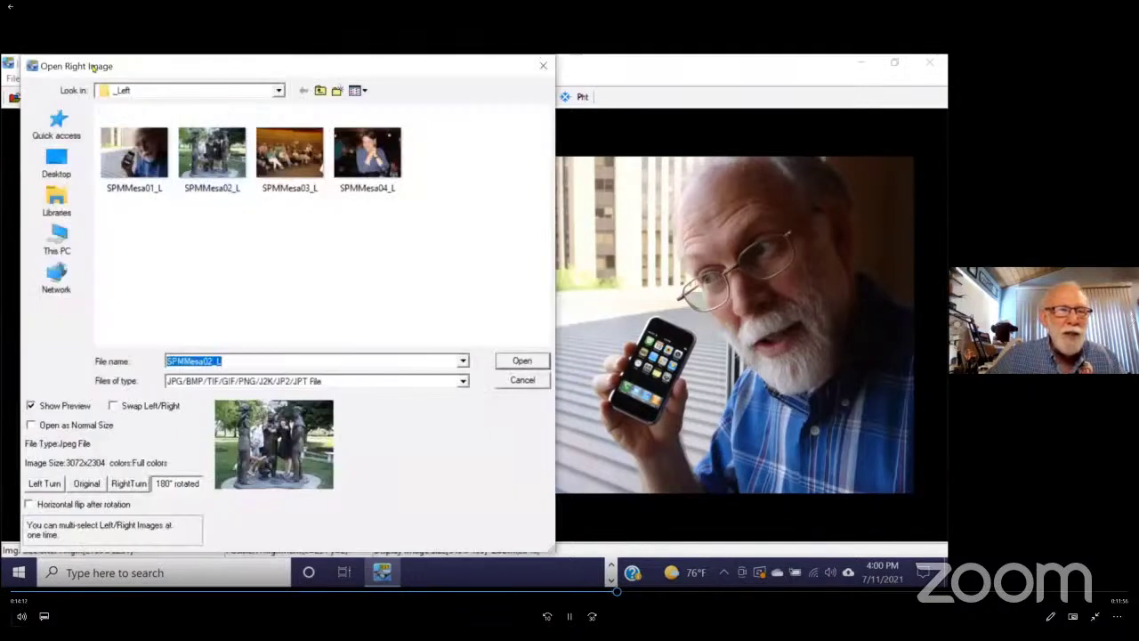
pyautogui.click(320, 91)
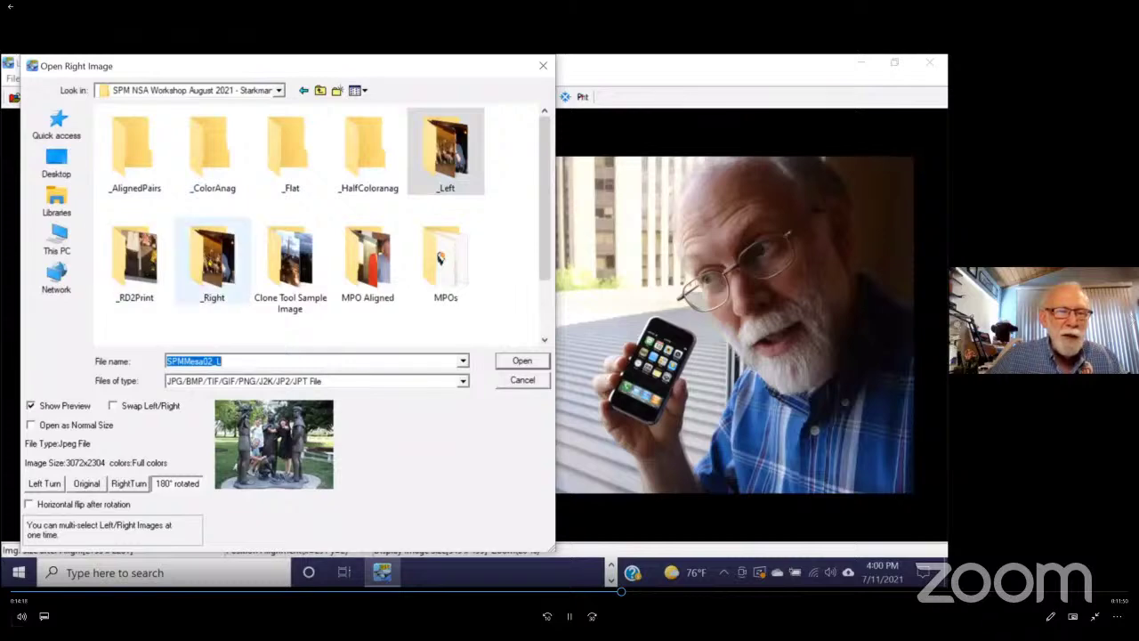
pyautogui.doubleClick(204, 265)
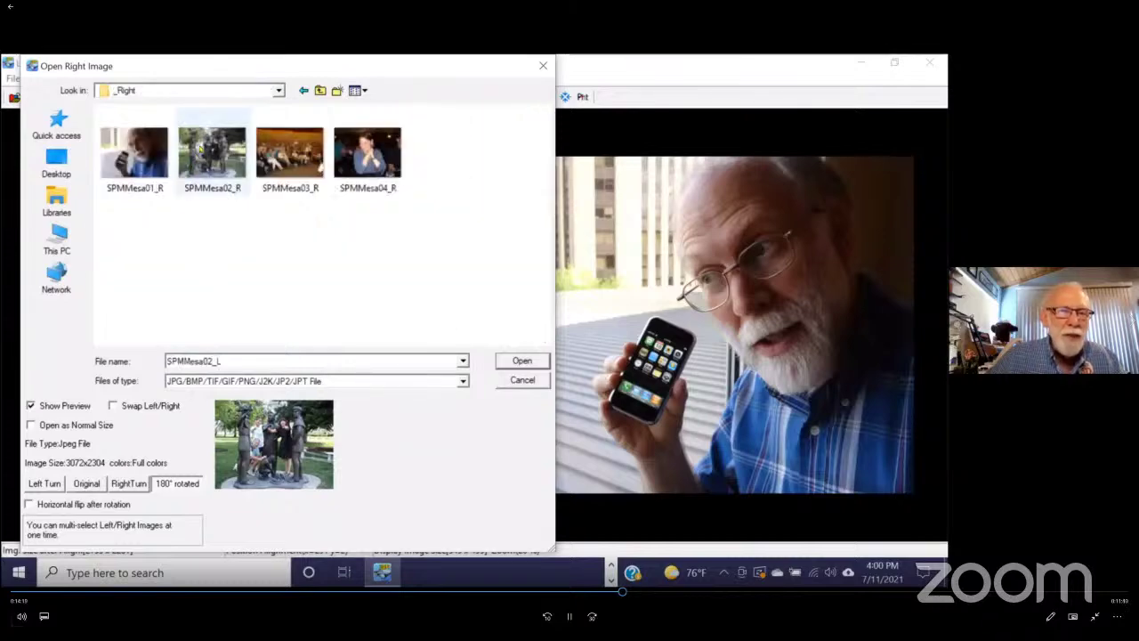
pyautogui.click(212, 151)
pyautogui.click(503, 360)
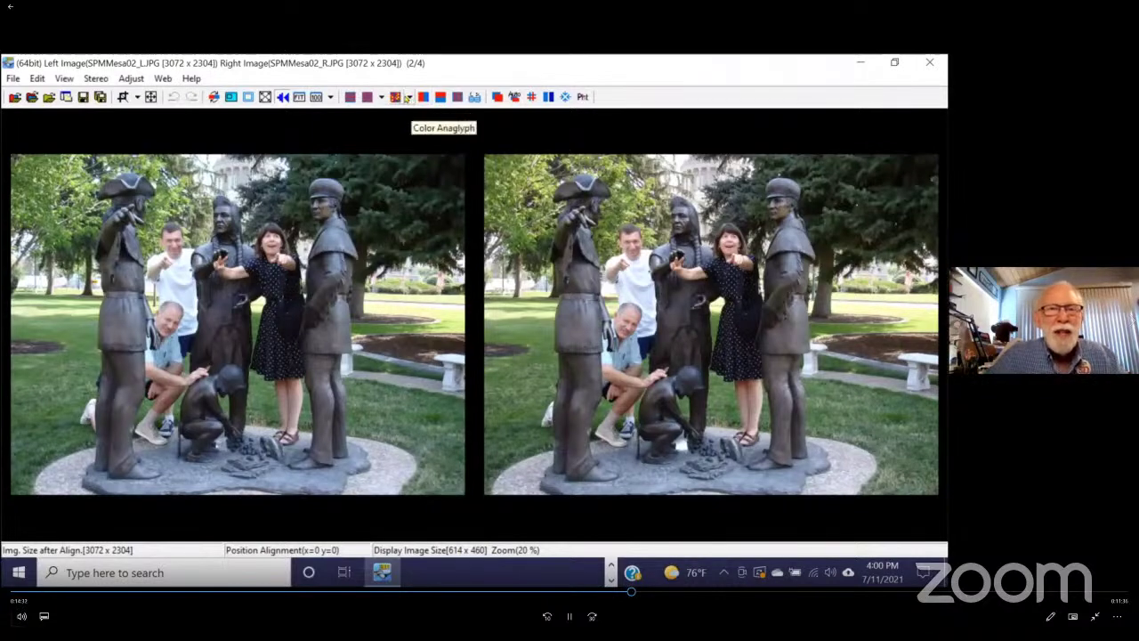
# Step: Auto-align the SPMMesa02 pair, checking it as a gray anaglyph before and a color anaglyph after alignment, and return to side by side
pyautogui.click(366, 96)
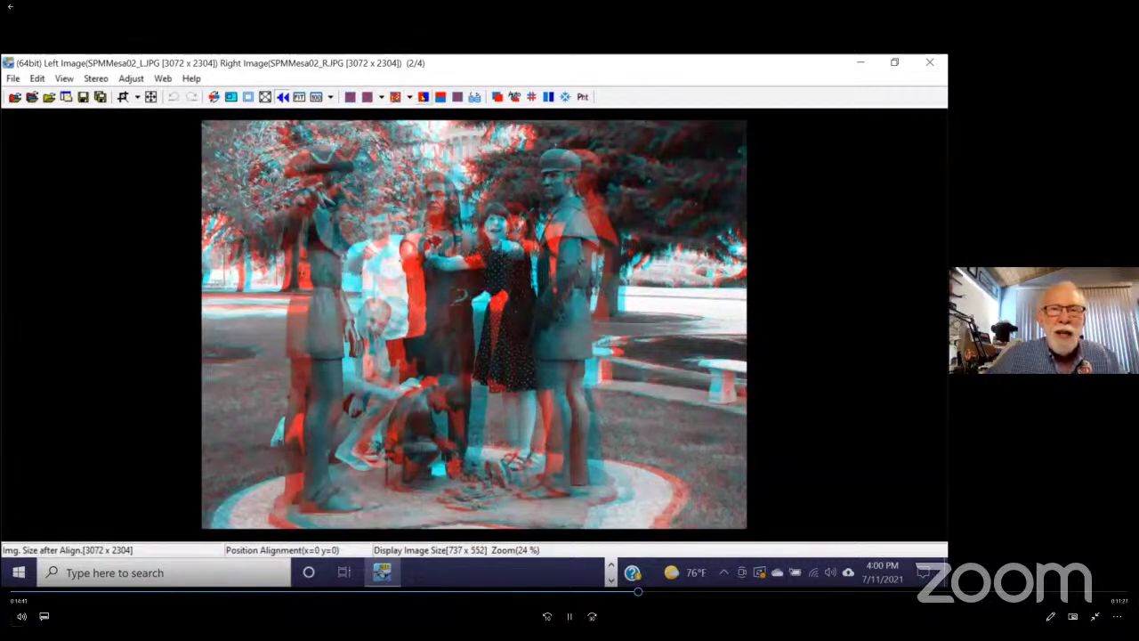
pyautogui.click(424, 96)
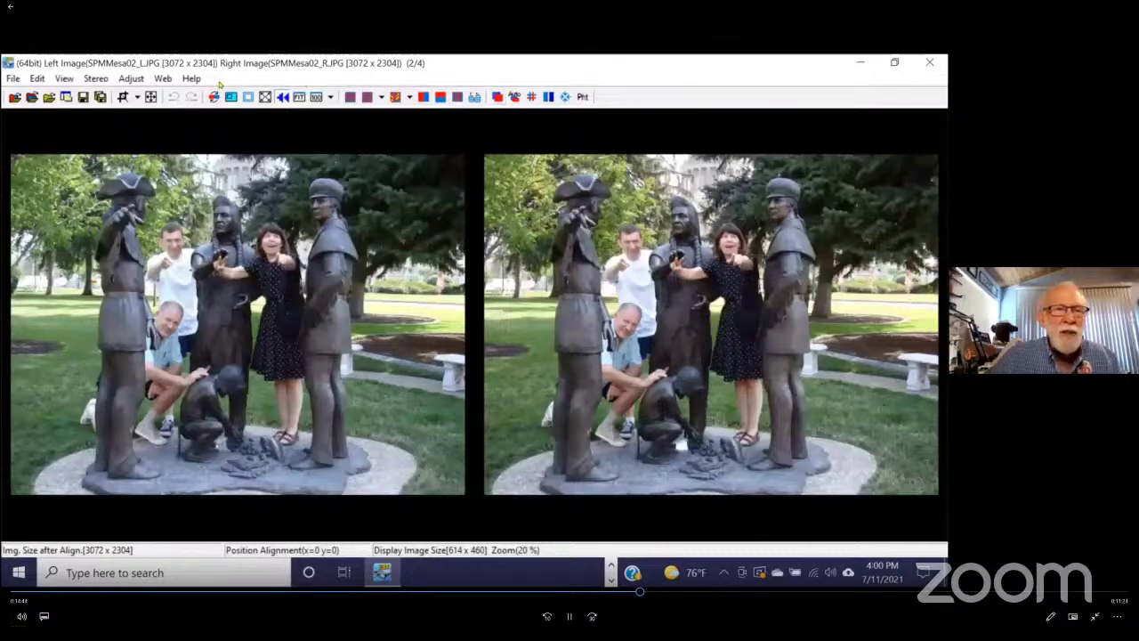
pyautogui.click(142, 80)
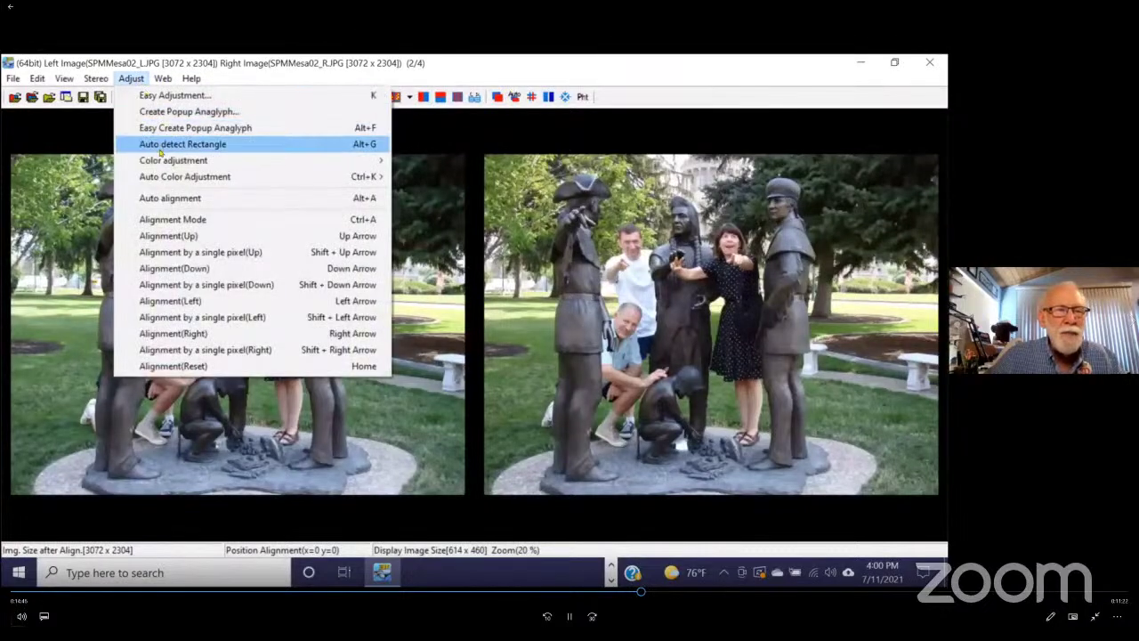
pyautogui.click(160, 198)
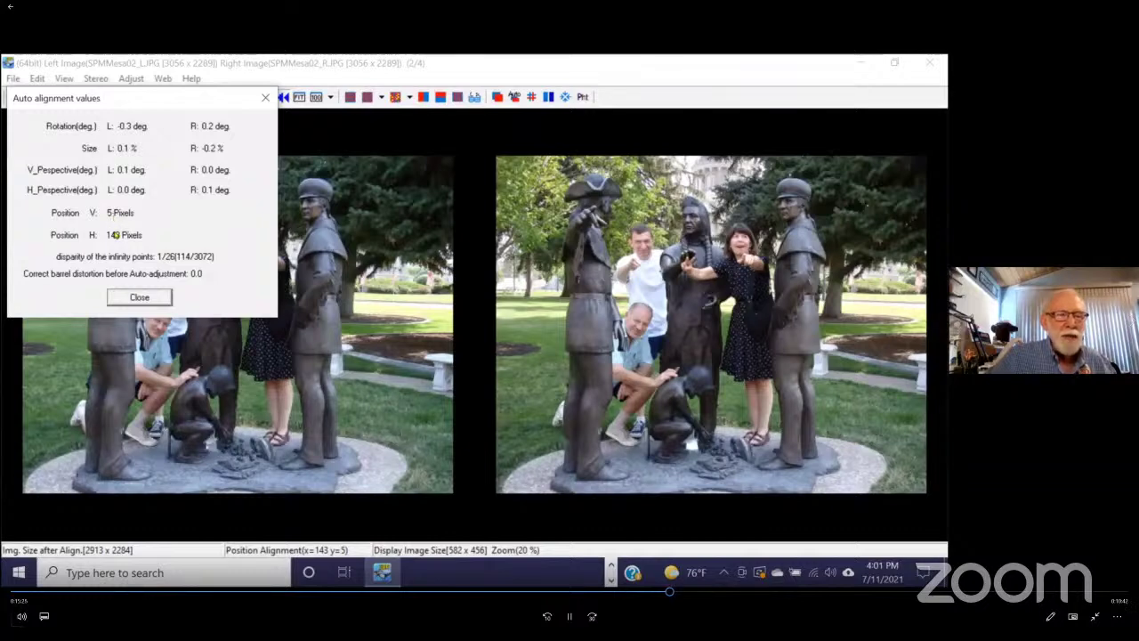
pyautogui.click(138, 298)
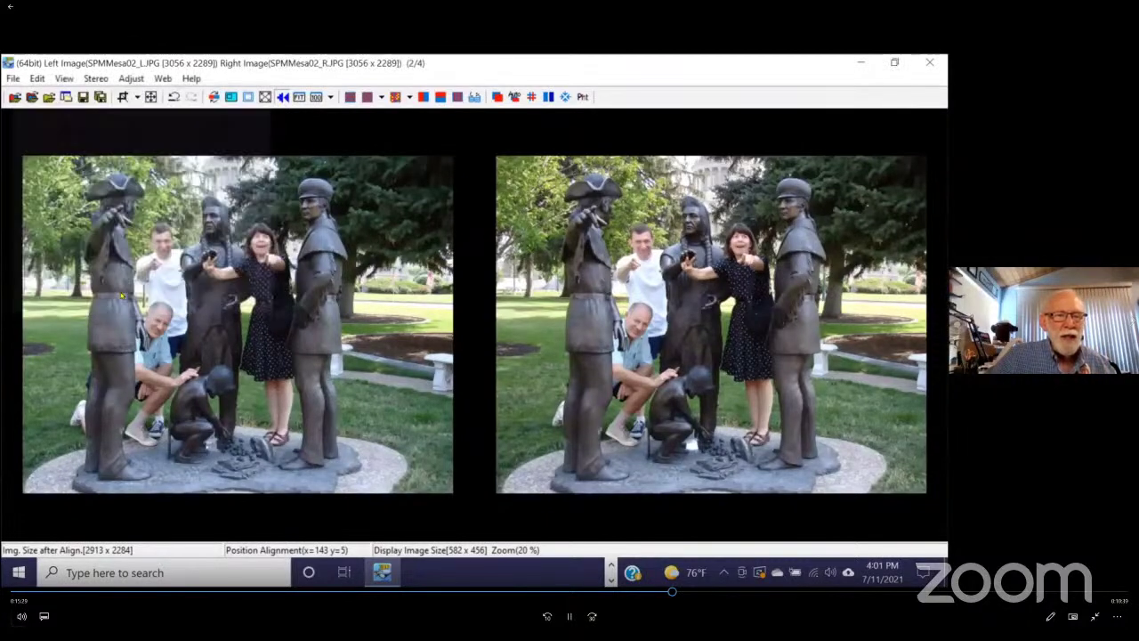
pyautogui.click(395, 96)
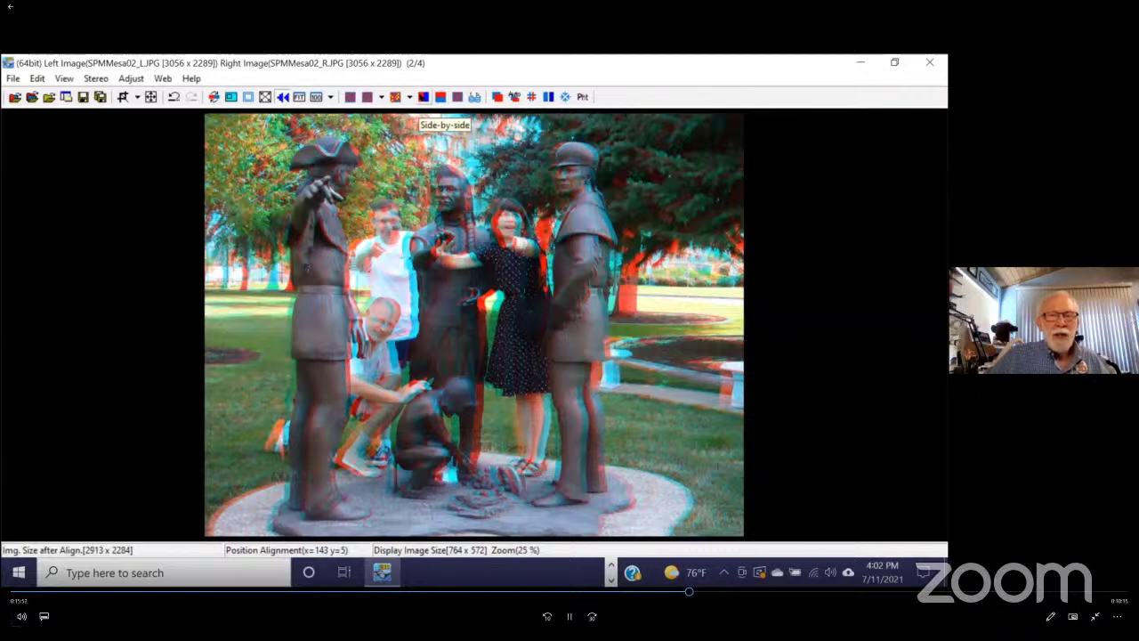
pyautogui.click(424, 96)
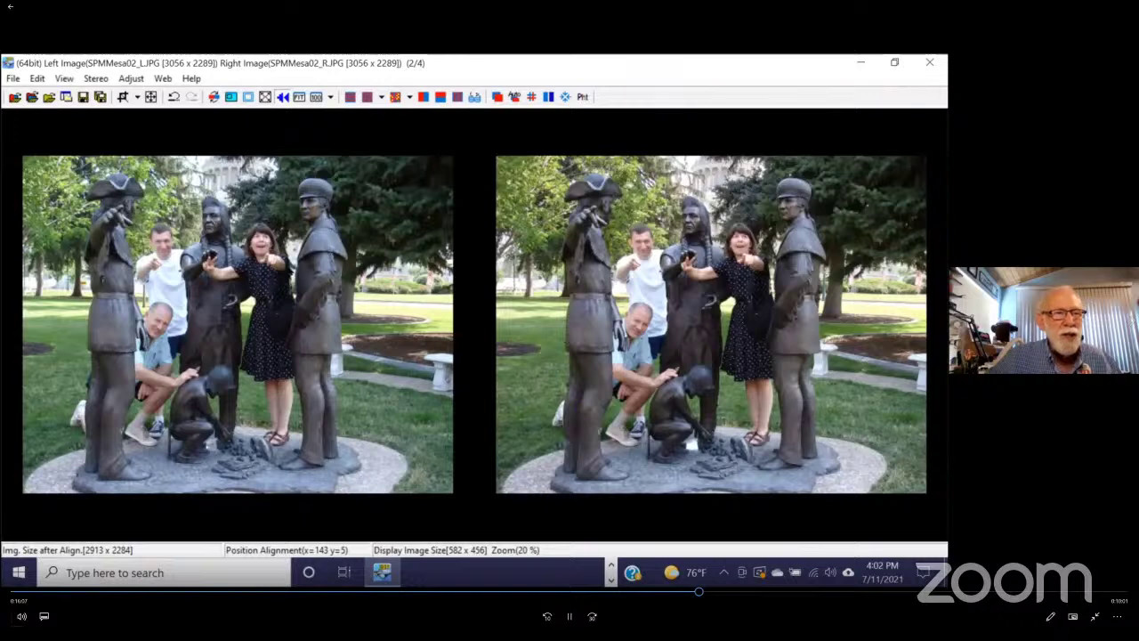
# Step: Save the aligned side-by-side pair as a JPEG stereo image named SPMMesa02 in the workshop's _AlignedPairs folder
pyautogui.click(11, 78)
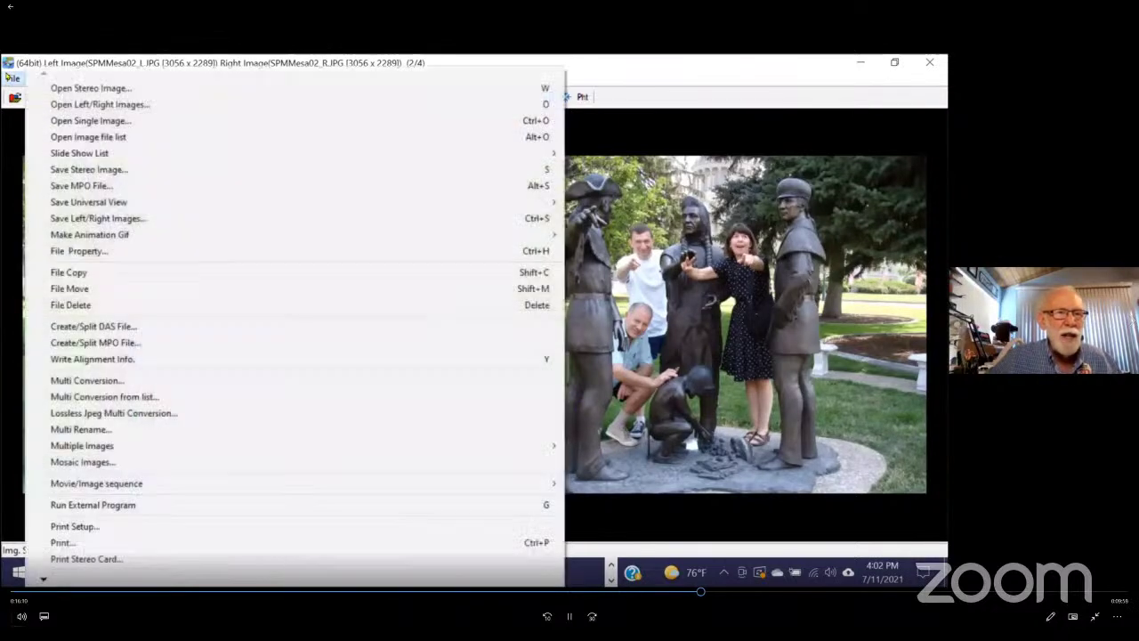
pyautogui.click(59, 169)
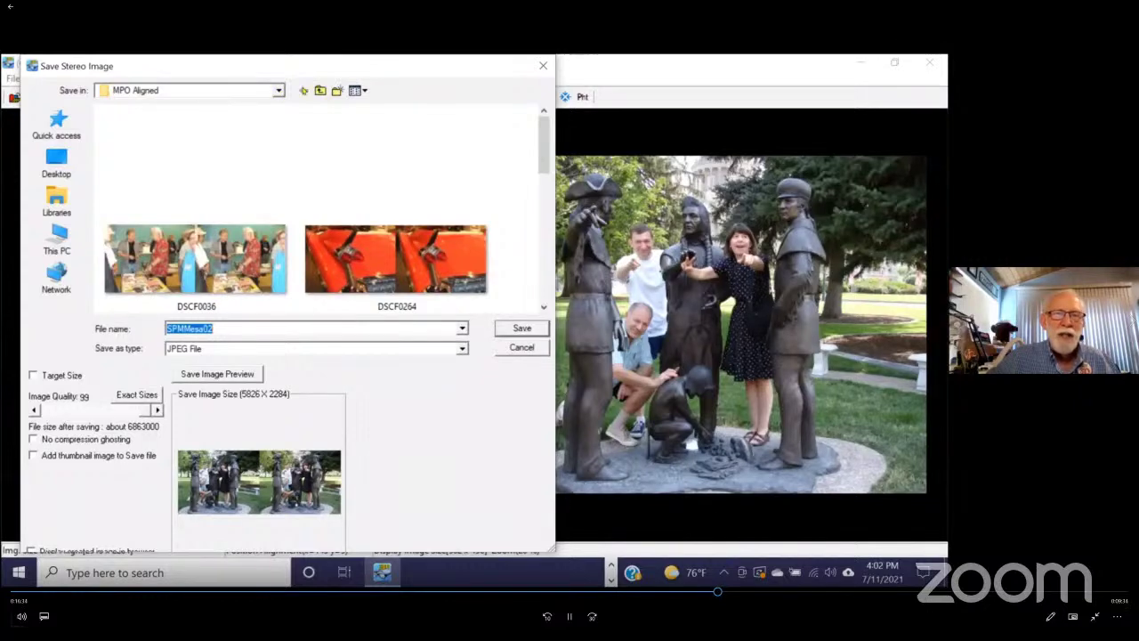
pyautogui.click(319, 92)
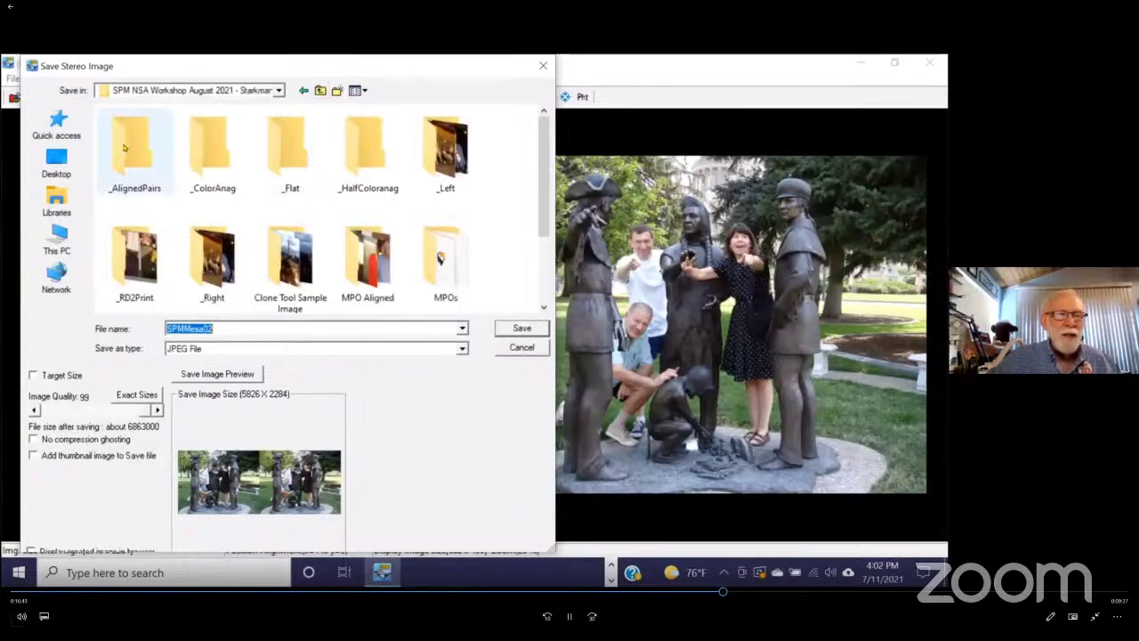
pyautogui.click(124, 149)
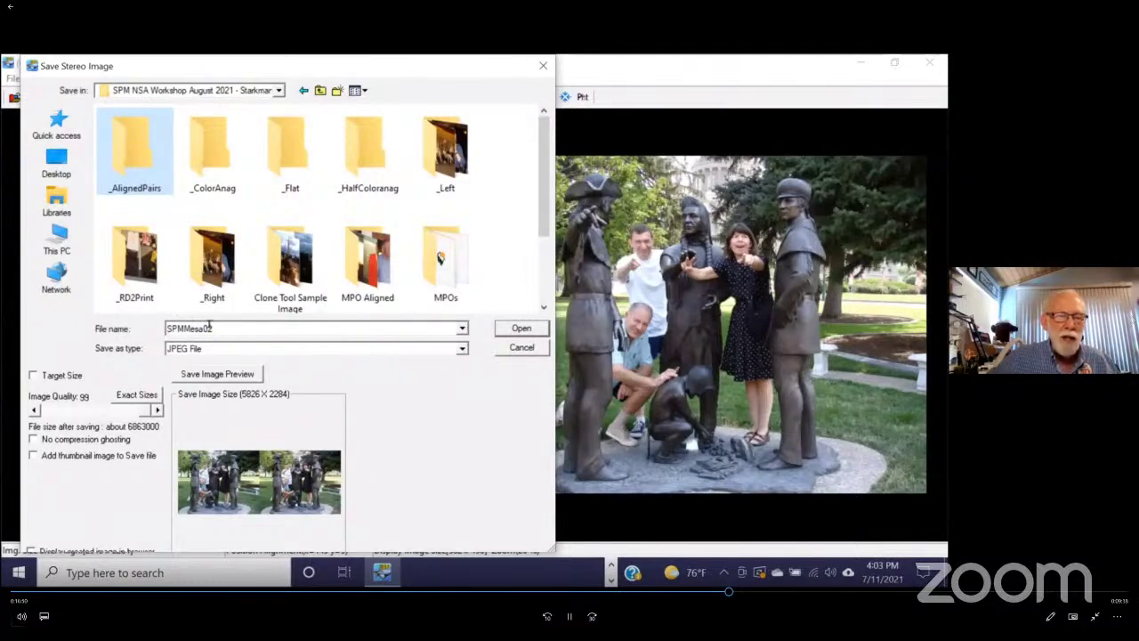
pyautogui.click(504, 329)
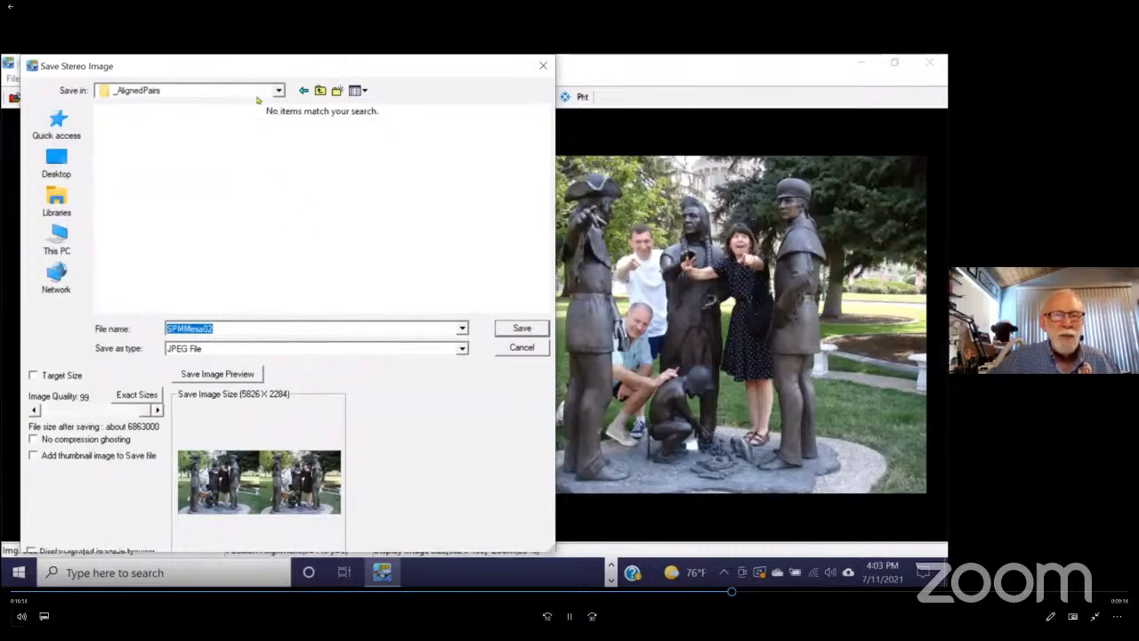
pyautogui.click(504, 328)
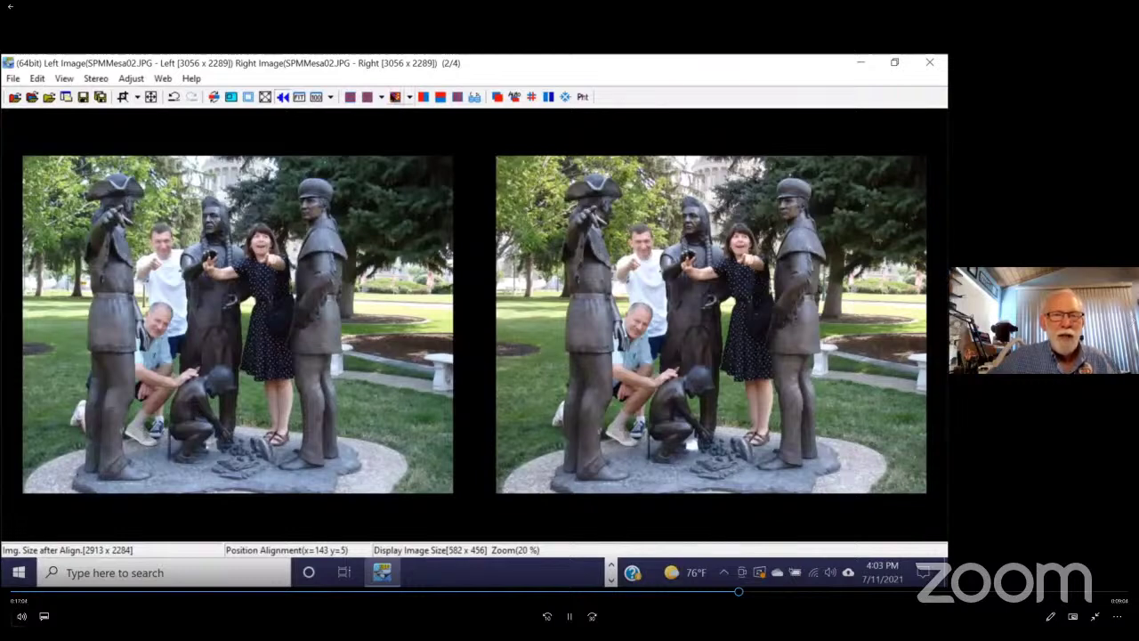
# Step: View the saved SPMMesa02 pair as a color anaglyph and as a gray anaglyph
pyautogui.click(397, 98)
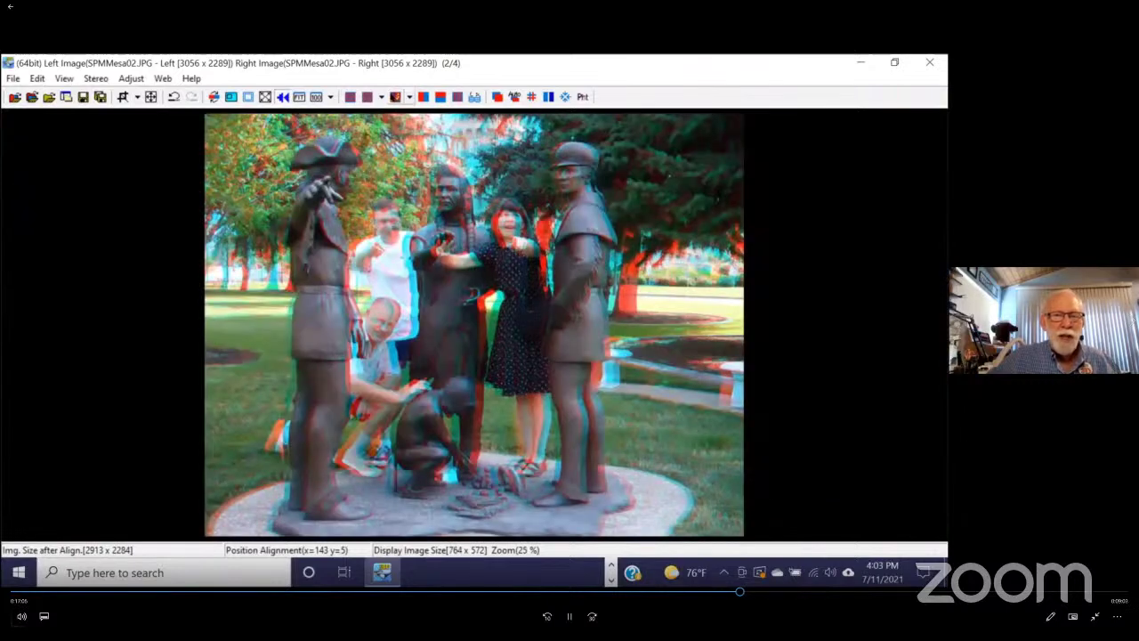
pyautogui.click(367, 96)
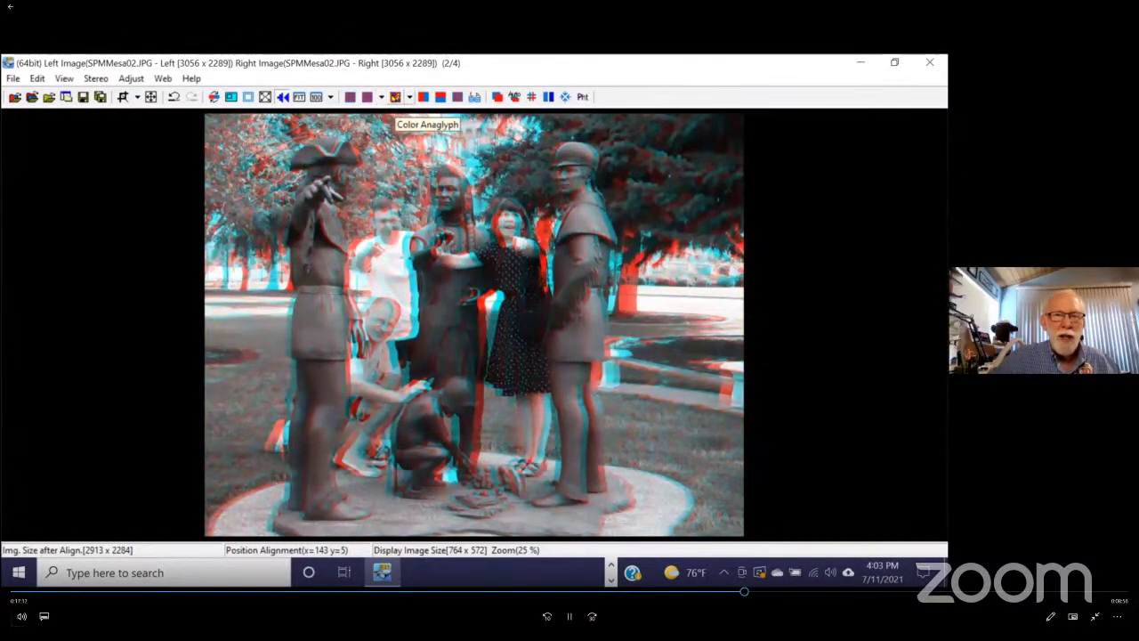
# Step: Show the pair as a color anaglyph and save it as a JPEG named SPMMesa02 in the workshop's _ColorAnag folder
pyautogui.click(395, 96)
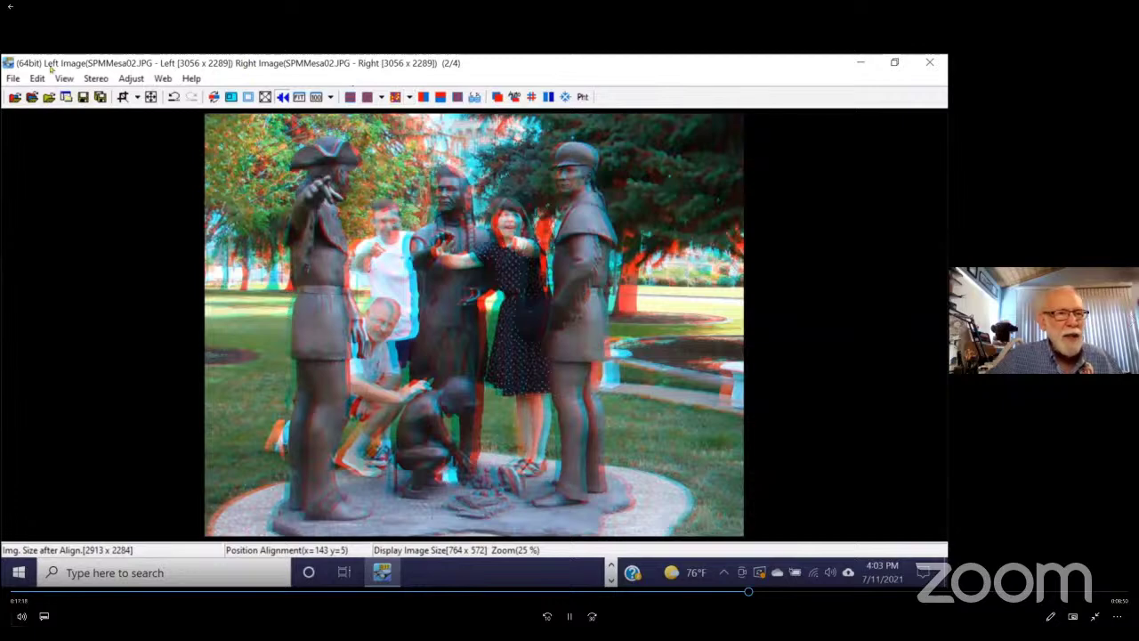
pyautogui.click(12, 79)
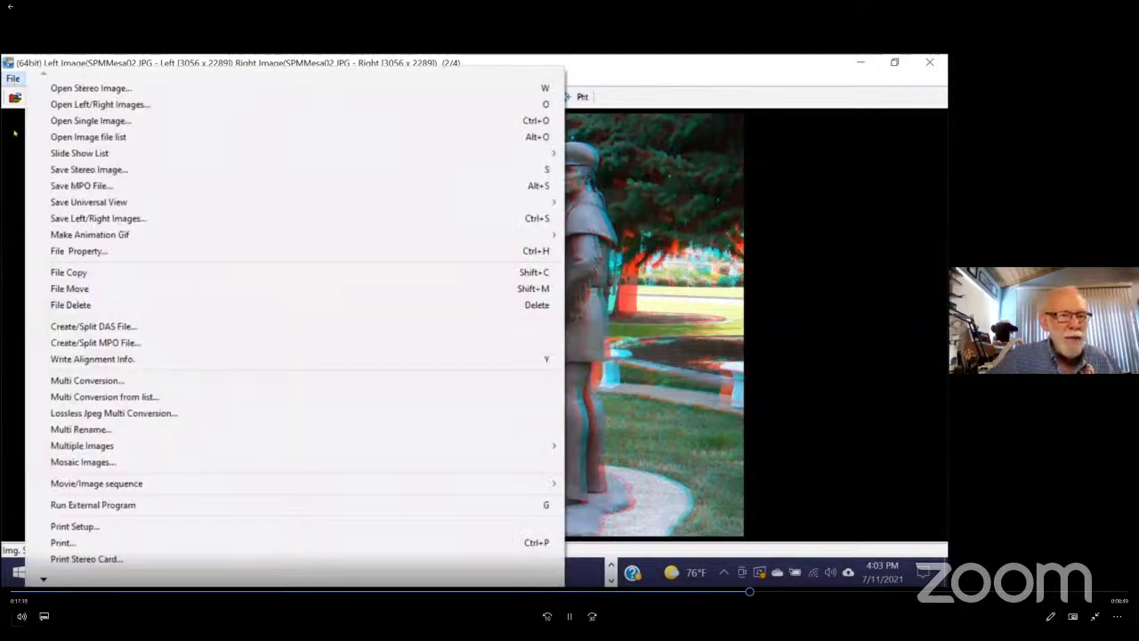
pyautogui.click(52, 169)
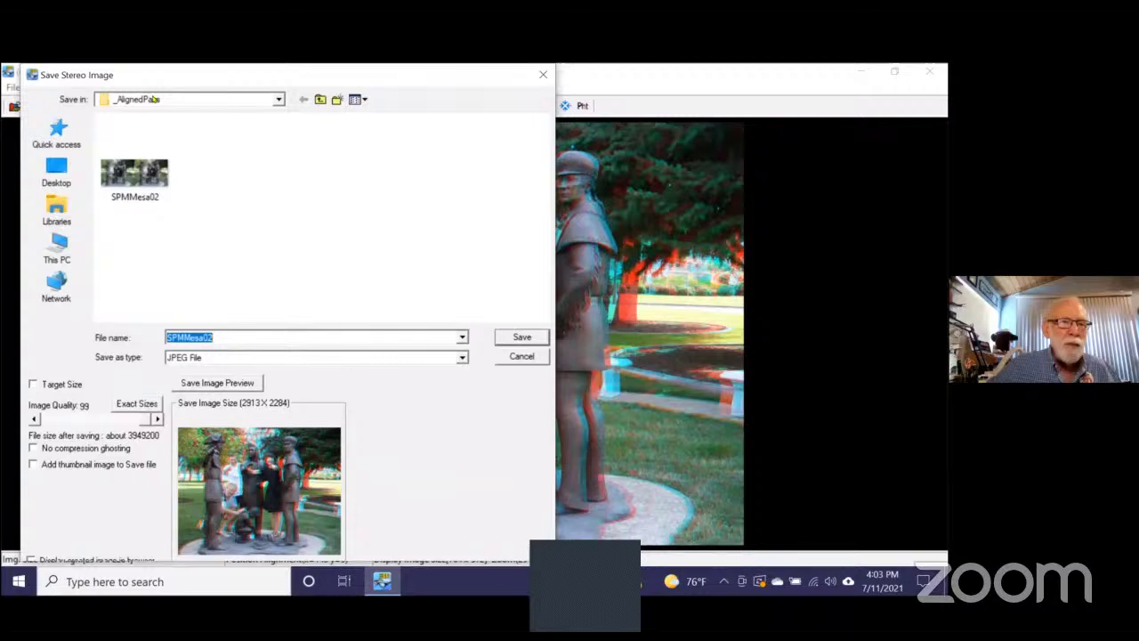
pyautogui.click(204, 169)
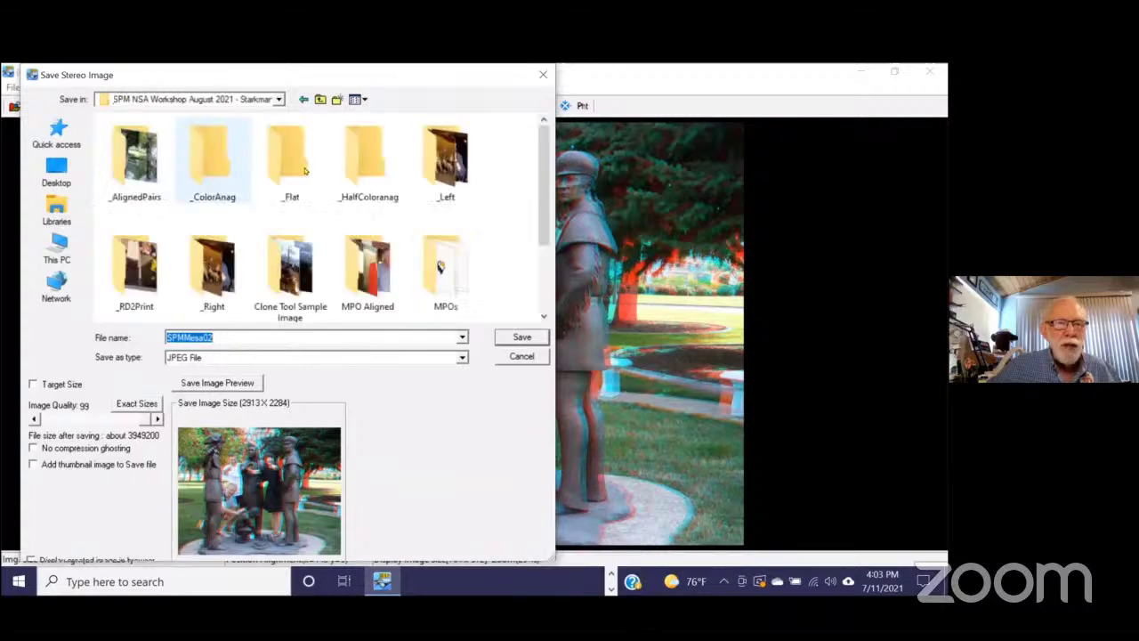
pyautogui.click(208, 169)
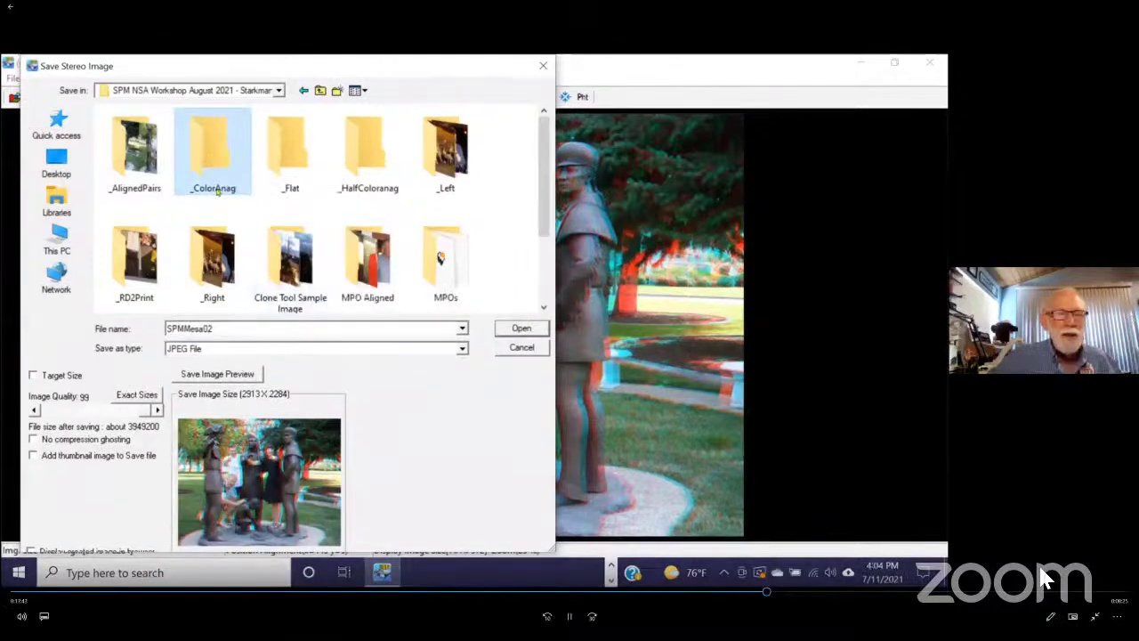
pyautogui.click(500, 329)
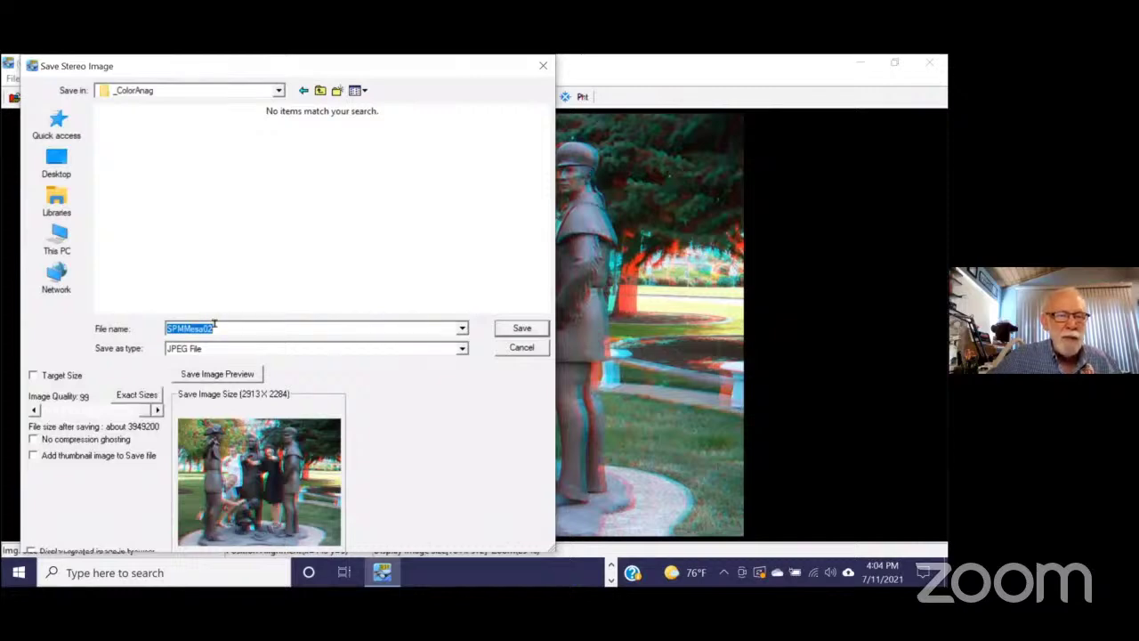
pyautogui.click(517, 329)
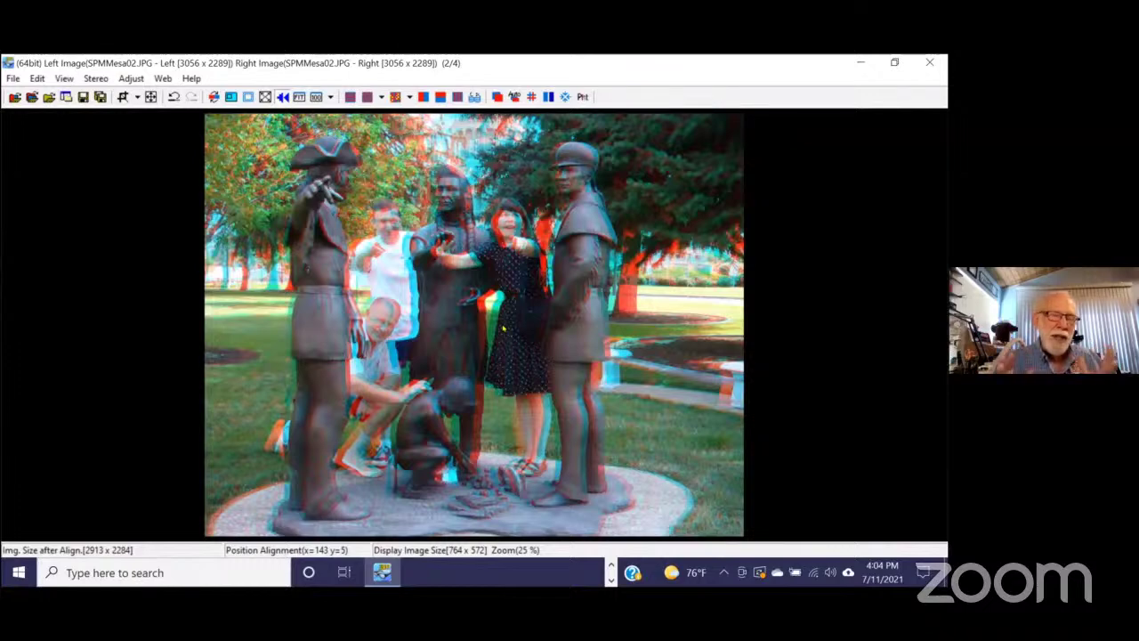
# Step: Swap the left and right images in side-by-side view, try the Save Stereo Image command, and swap the images back
pyautogui.moveTo(1084, 569)
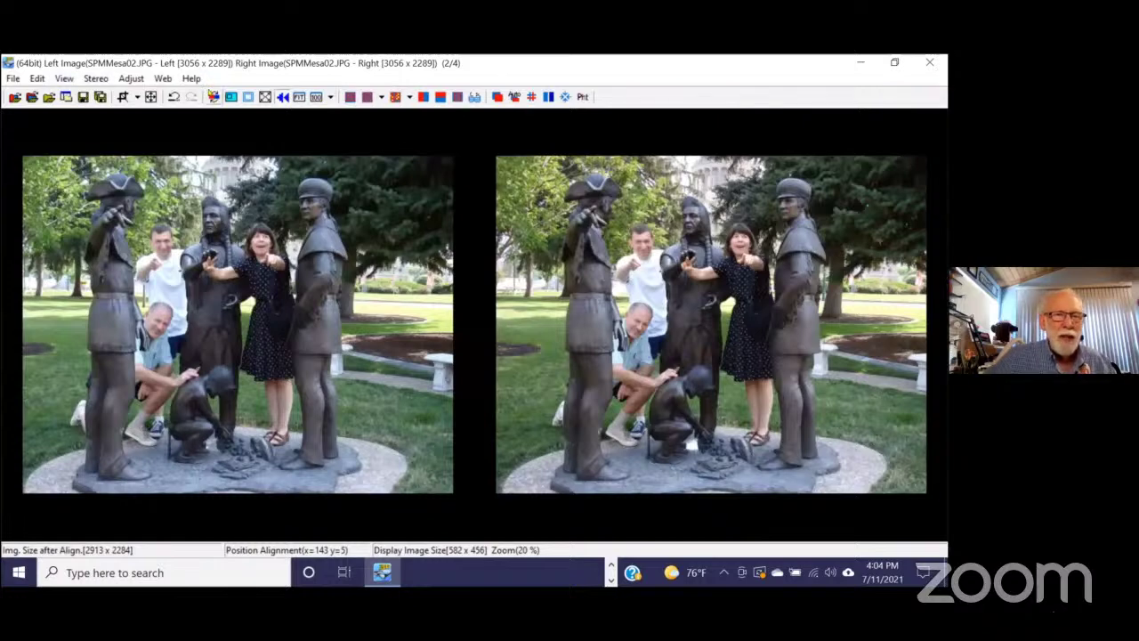
pyautogui.click(213, 97)
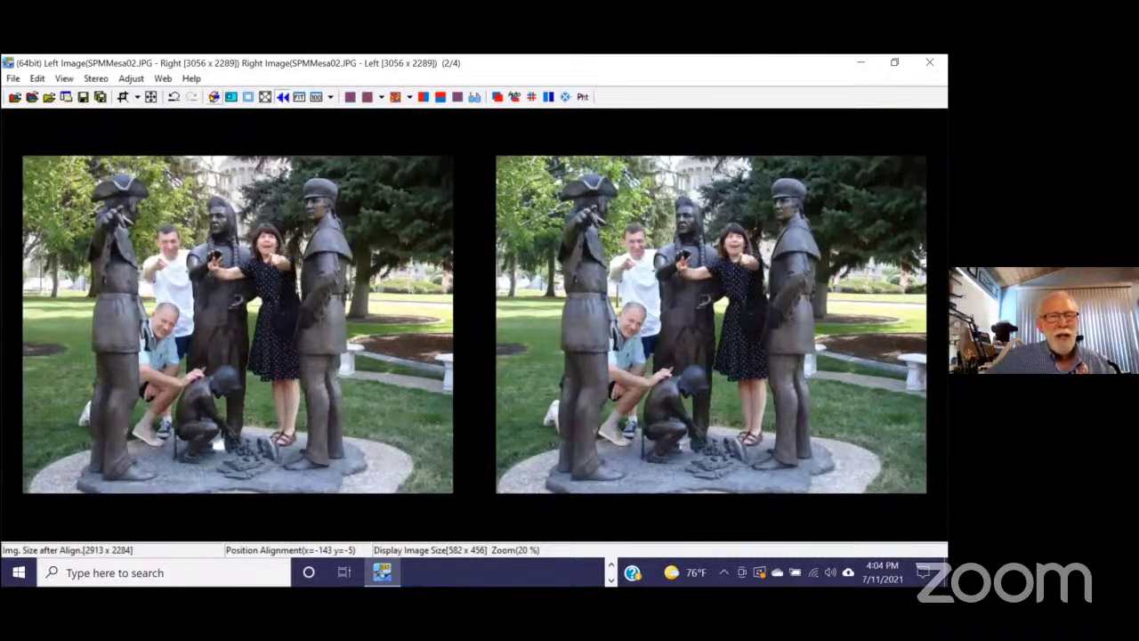
pyautogui.click(13, 78)
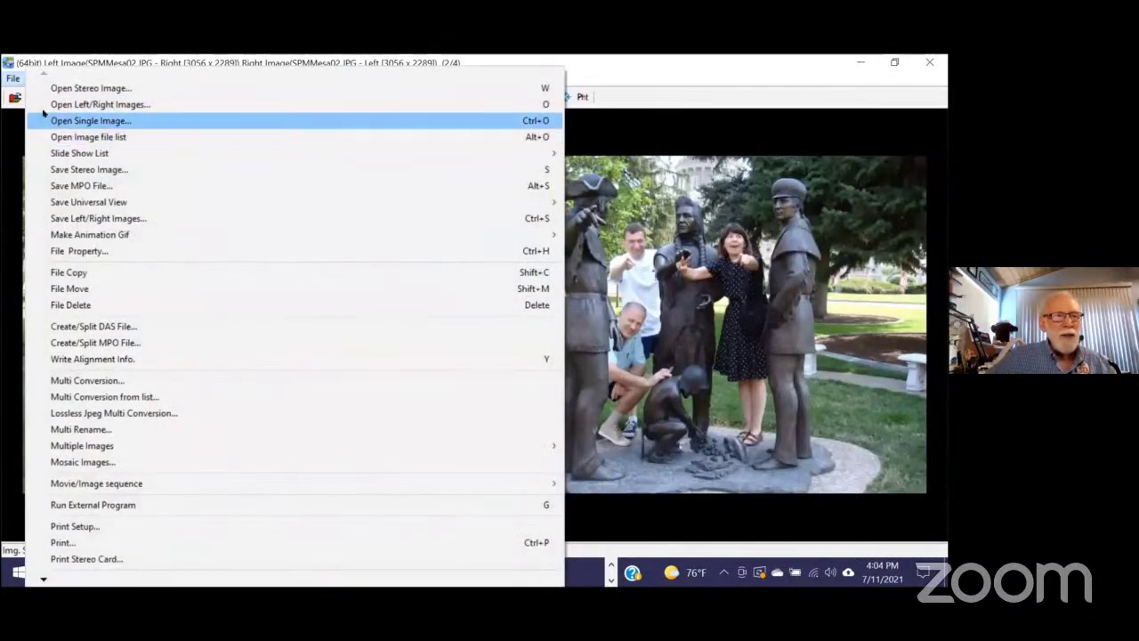
pyautogui.click(51, 169)
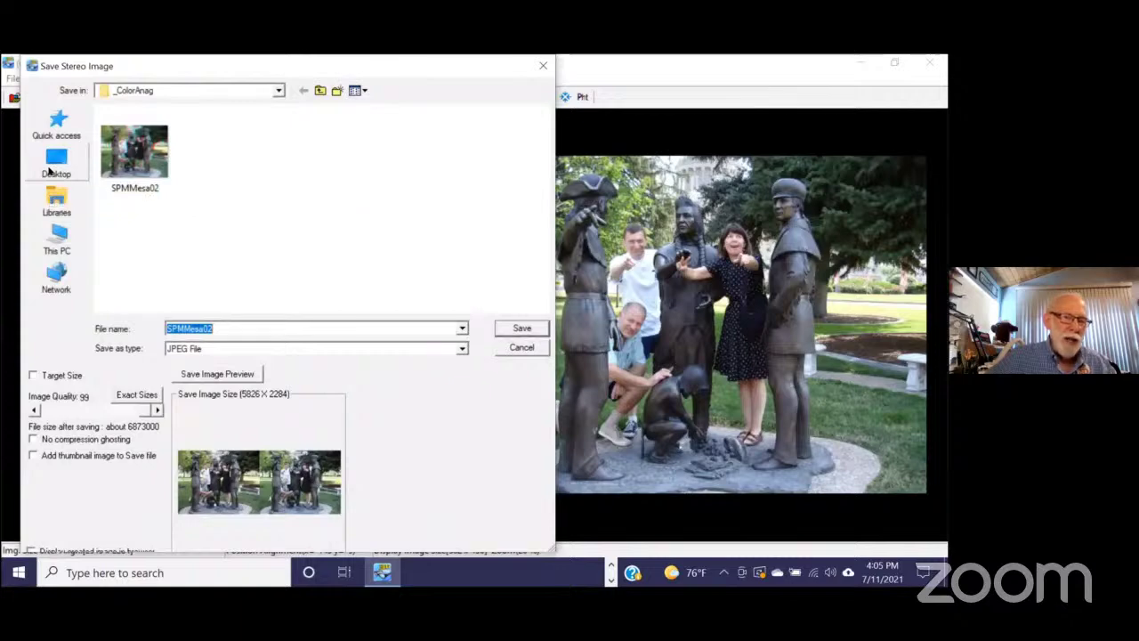
pyautogui.click(514, 329)
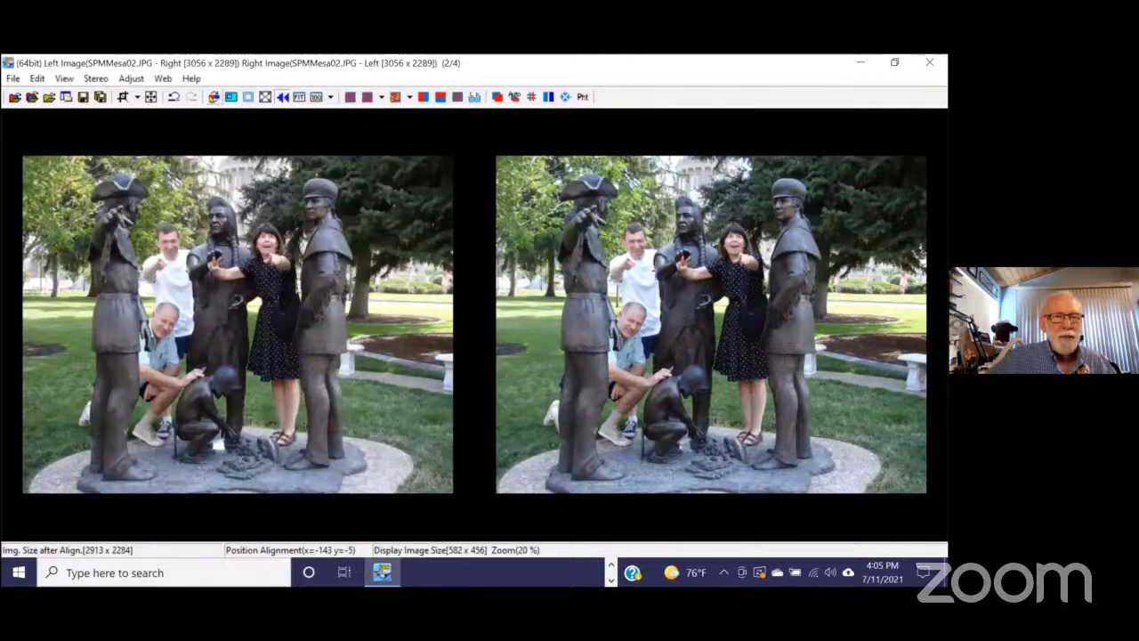
pyautogui.click(214, 96)
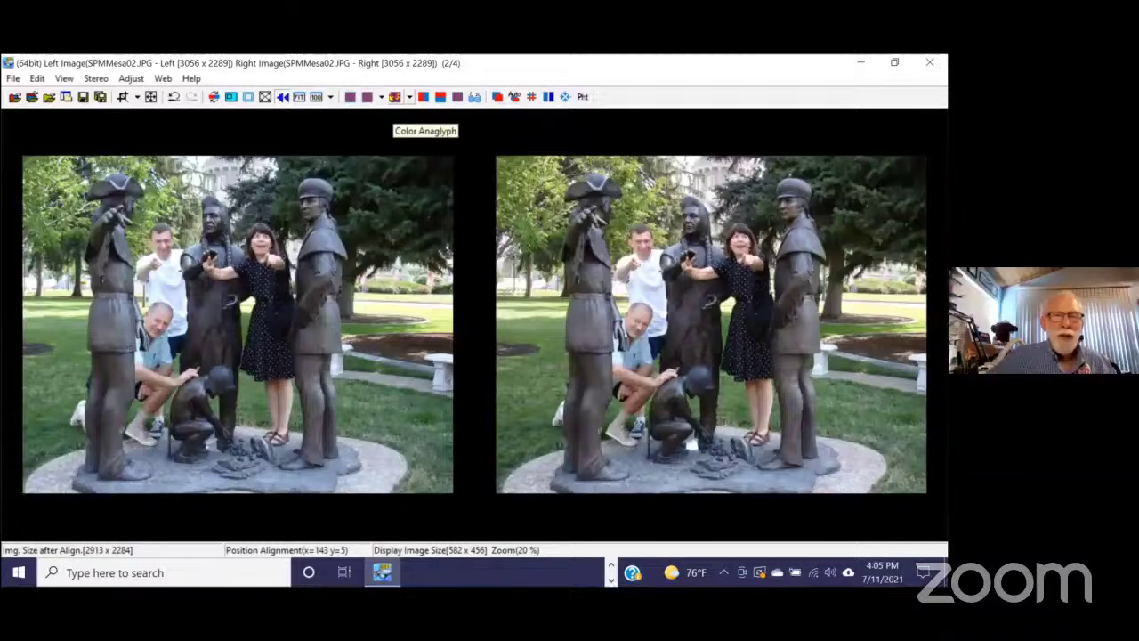
# Step: Free-crop the color anaglyph around the statues' upper parts to about 2144 x 1544 pixels and show the result side by side
pyautogui.click(395, 96)
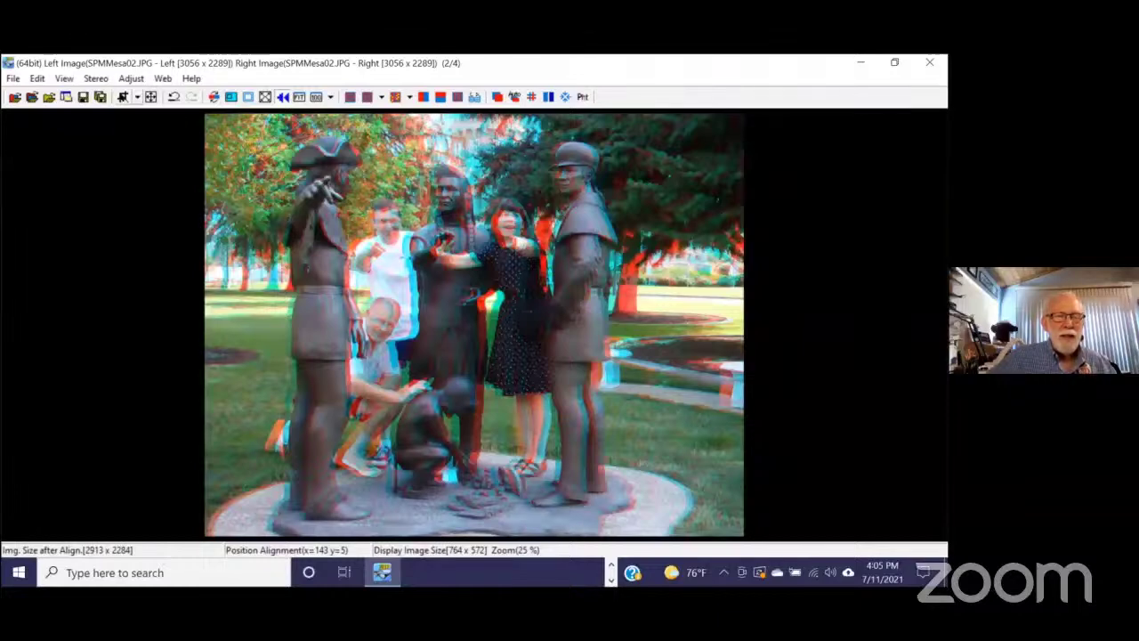
pyautogui.click(123, 96)
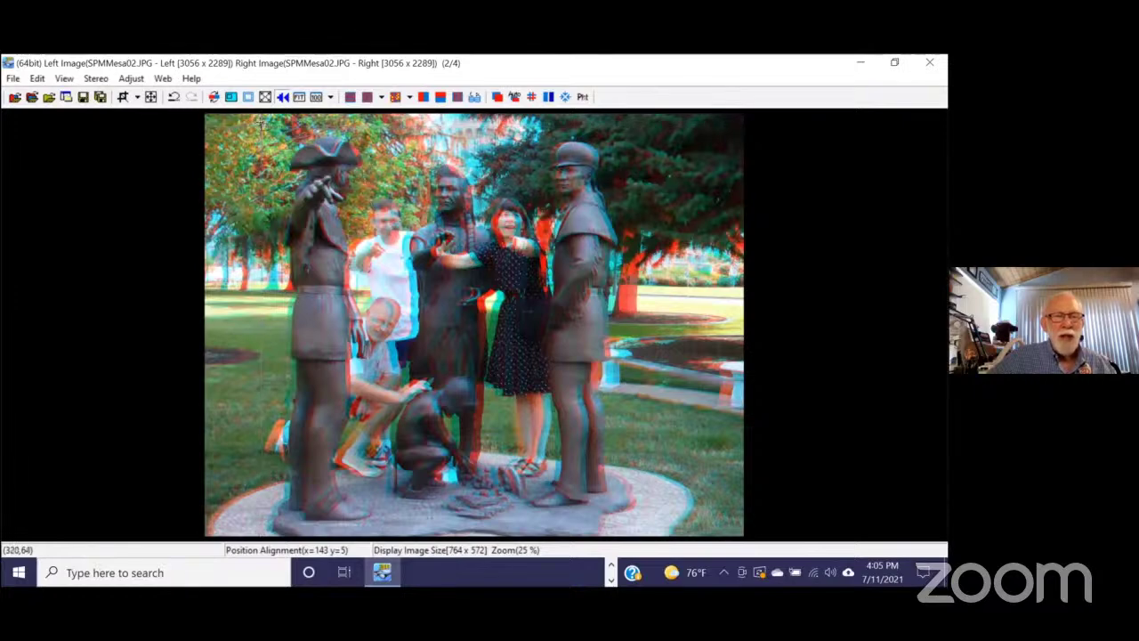
pyautogui.moveTo(262, 126); pyautogui.dragTo(655, 407)
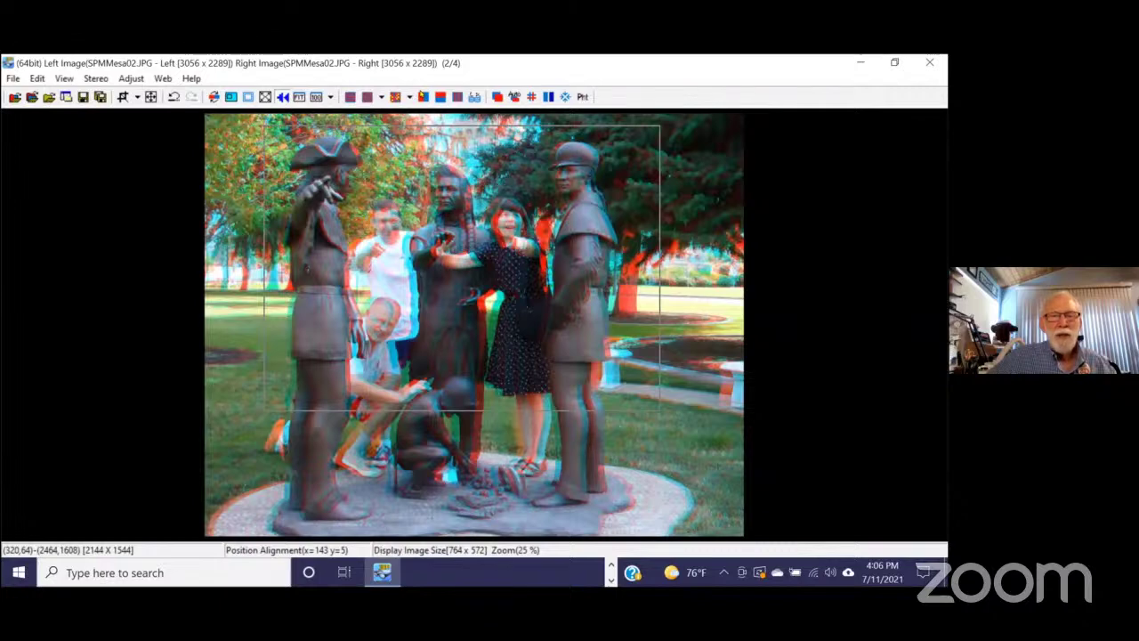
pyautogui.click(497, 96)
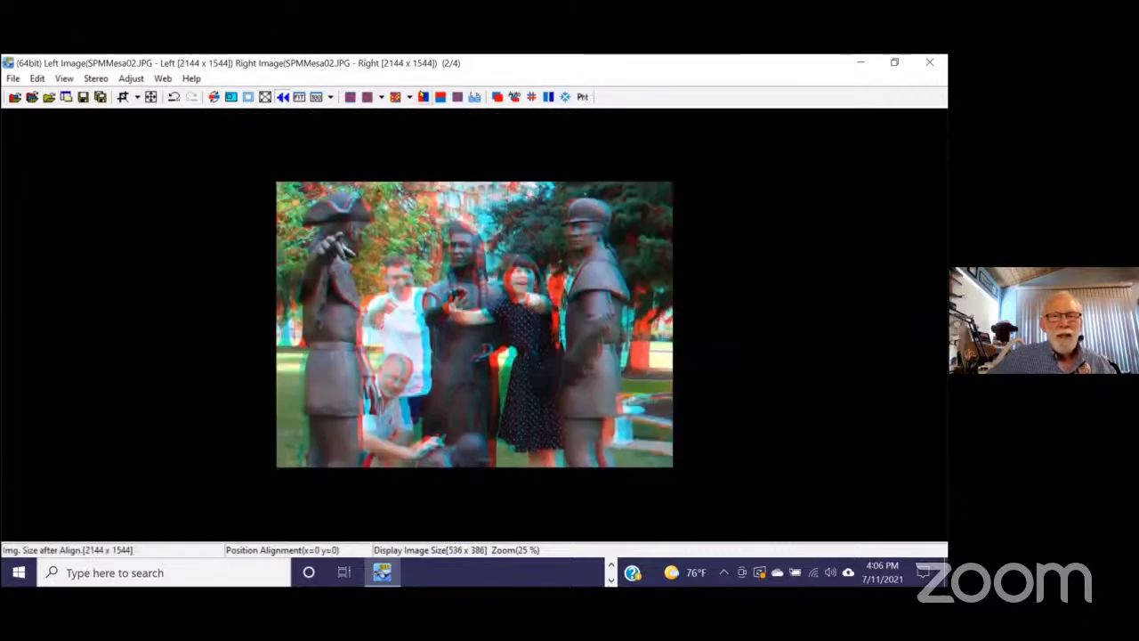
pyautogui.click(424, 96)
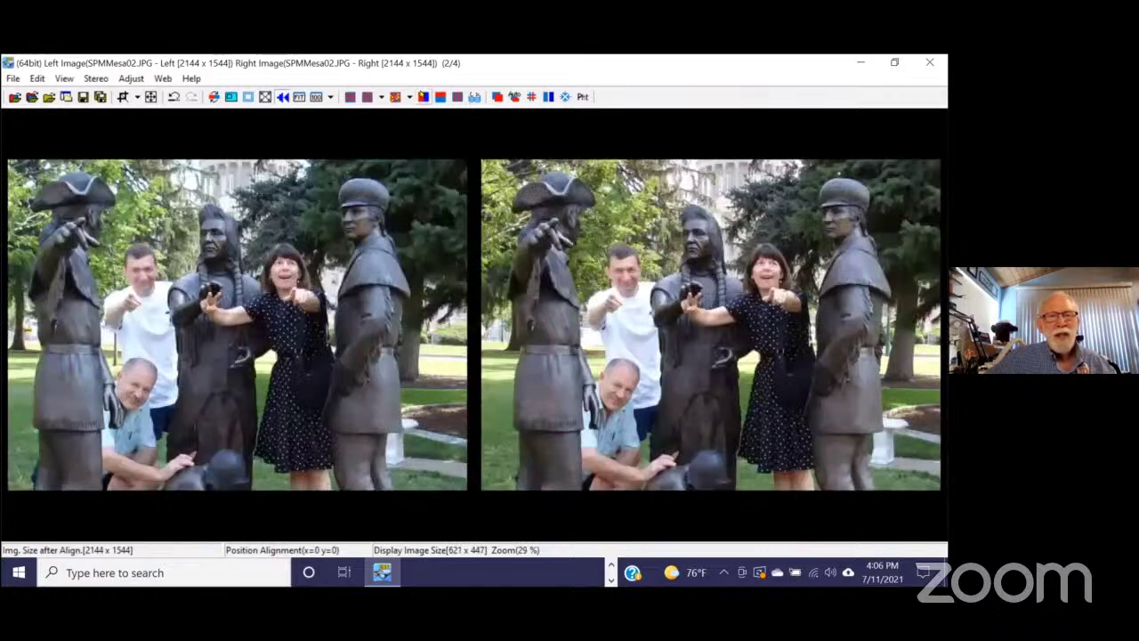
# Step: View the cropped pair as a color anaglyph, return to side by side, and undo the crop
pyautogui.click(395, 96)
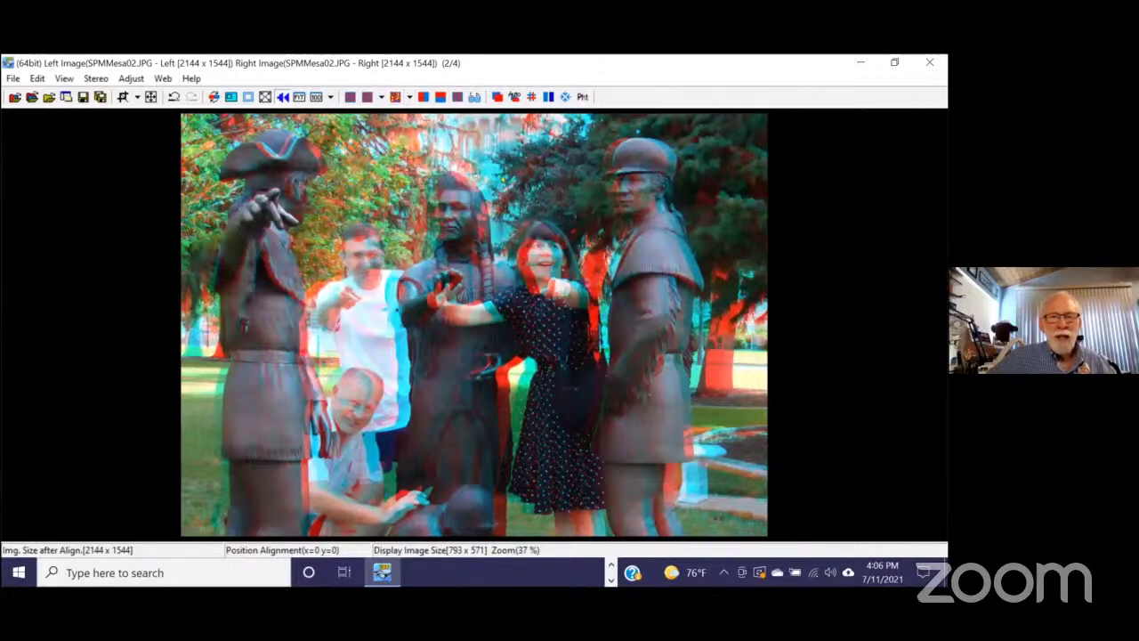
pyautogui.click(423, 98)
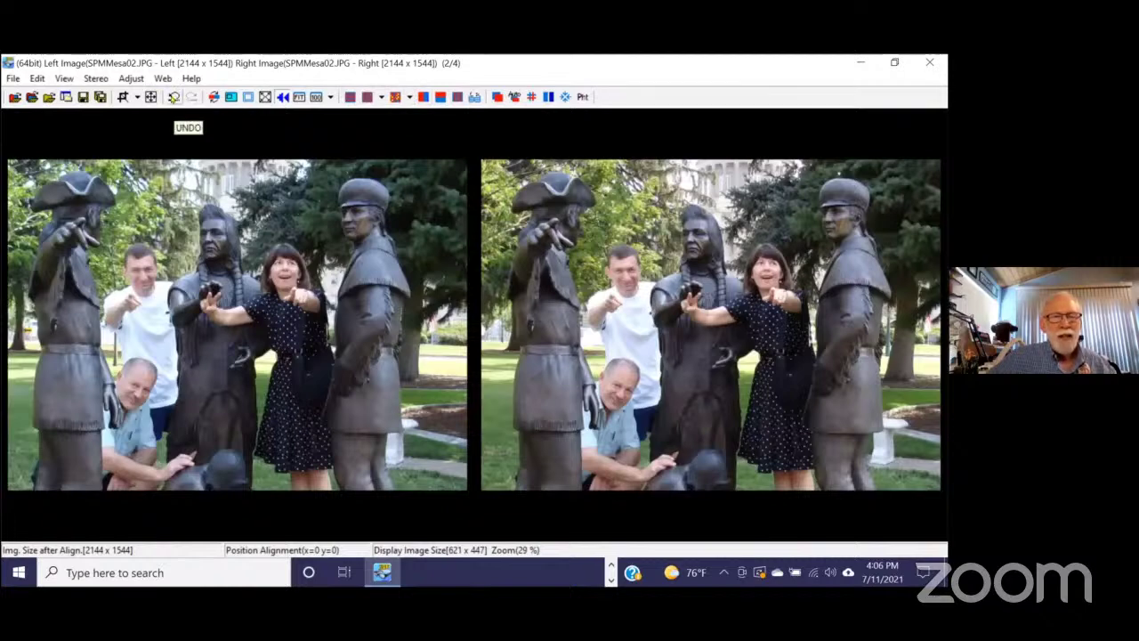
pyautogui.hotkey('ctrl', 'z')
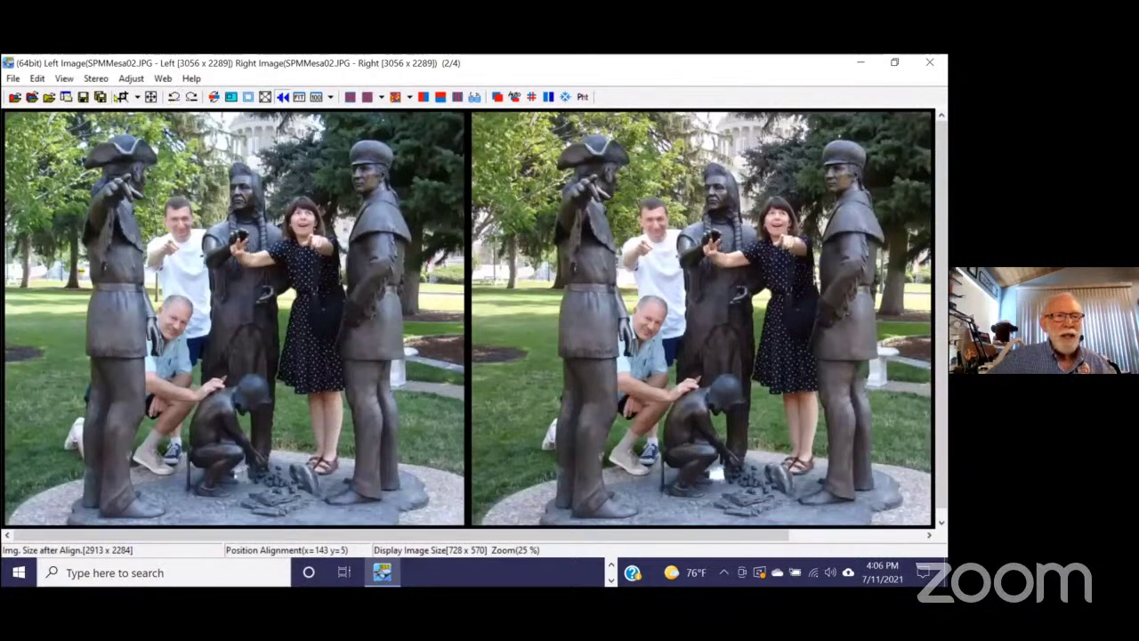
# Step: Free-crop the color anaglyph to a narrow vertical area of about 1234 x 2150 pixels, check it side by side, and undo the crop
pyautogui.click(123, 96)
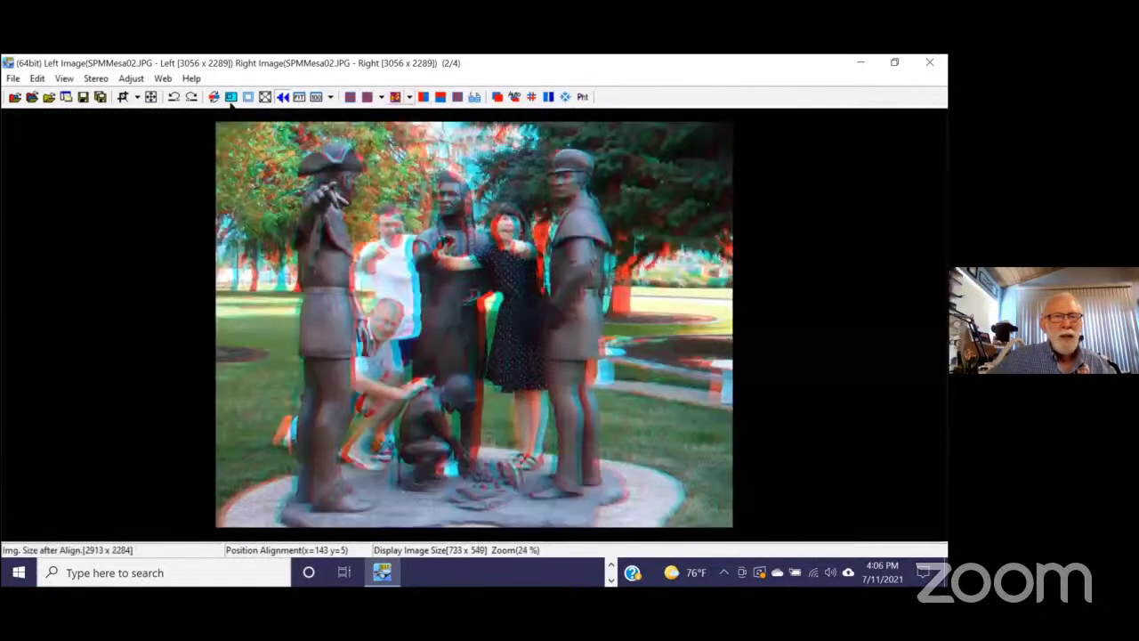
pyautogui.click(421, 96)
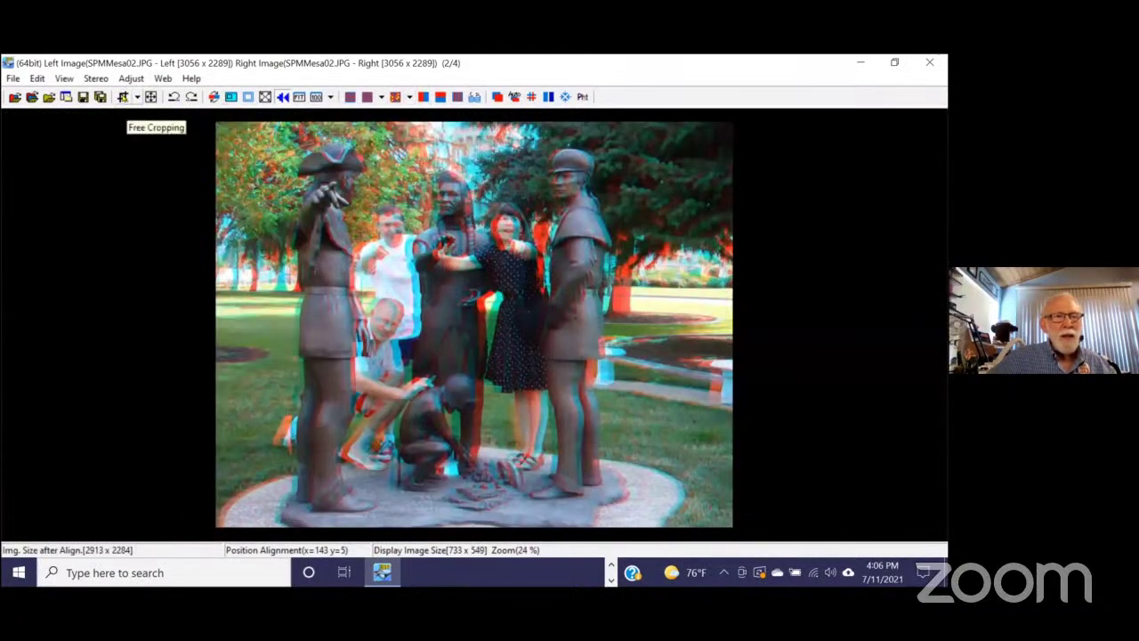
pyautogui.click(123, 96)
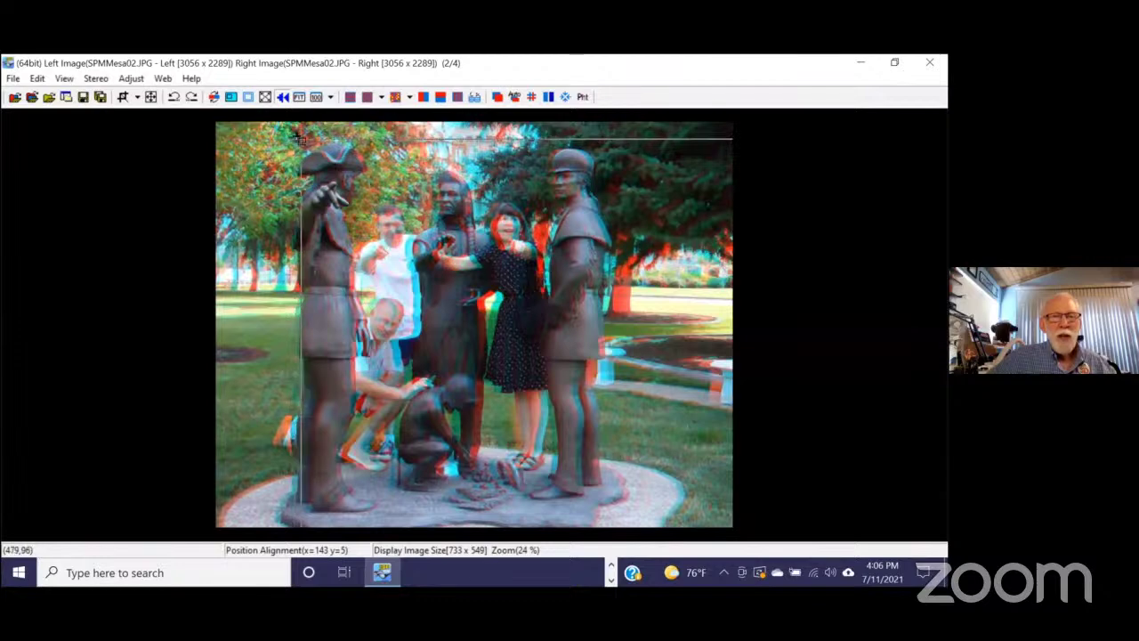
pyautogui.moveTo(350, 142); pyautogui.dragTo(567, 520)
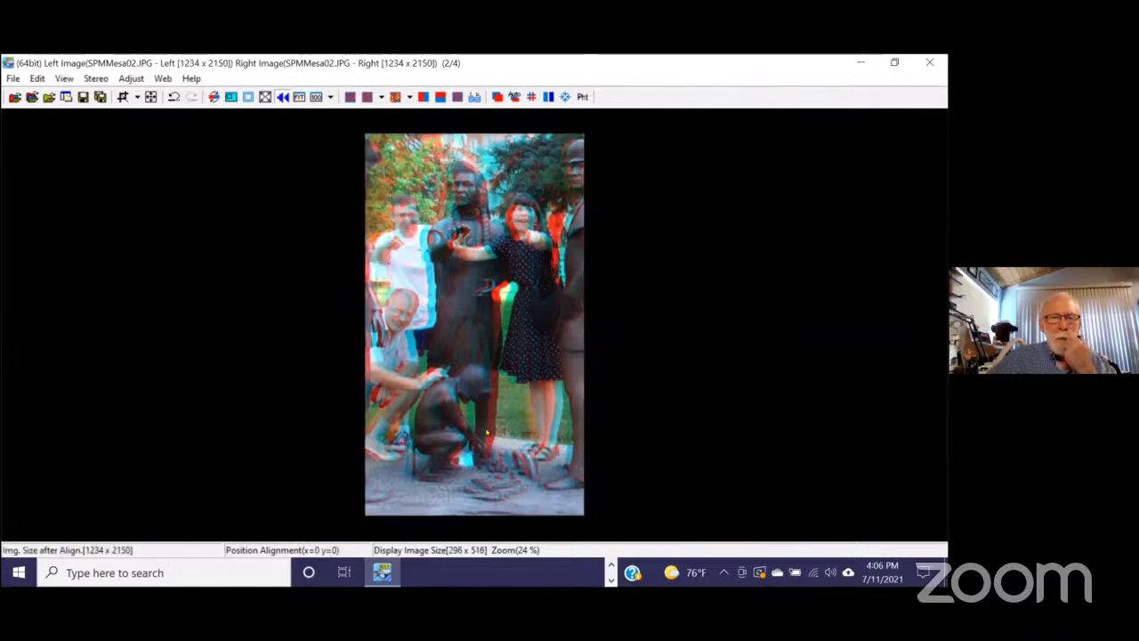
pyautogui.click(423, 97)
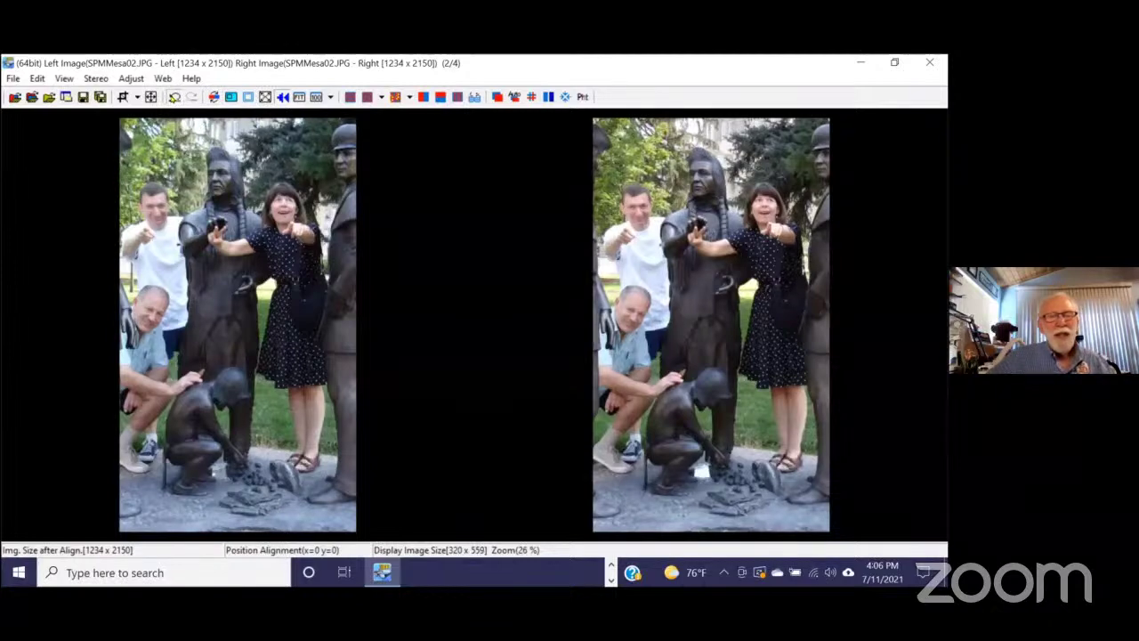
pyautogui.click(175, 97)
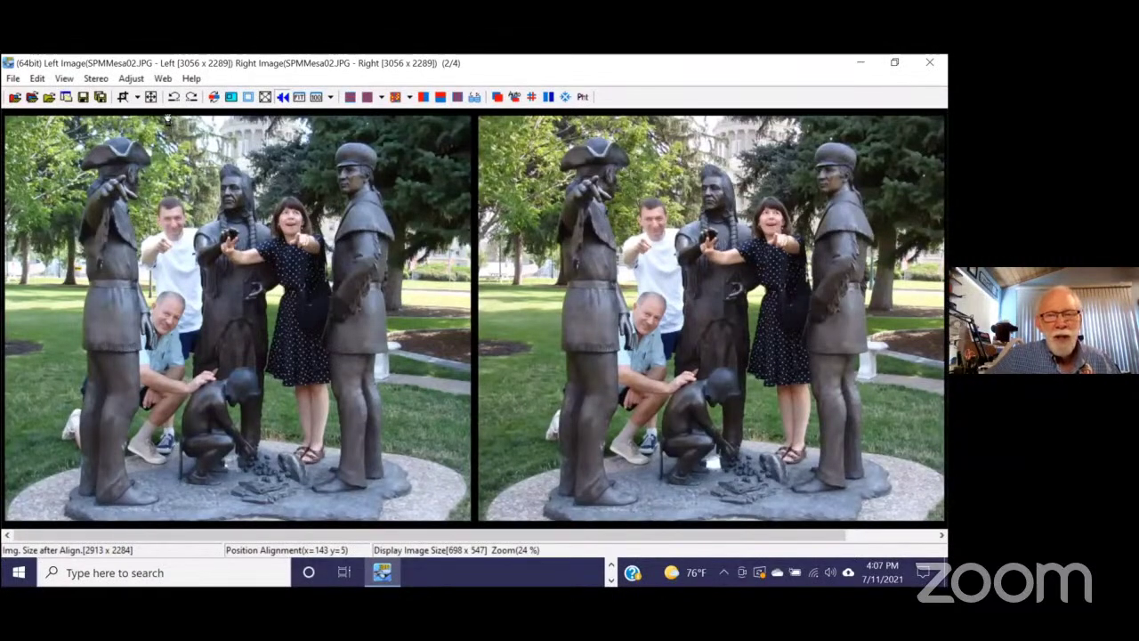
# Step: Apply Auto Color Adjustment to the SPMMesa02 pair with the left image as reference
pyautogui.click(131, 78)
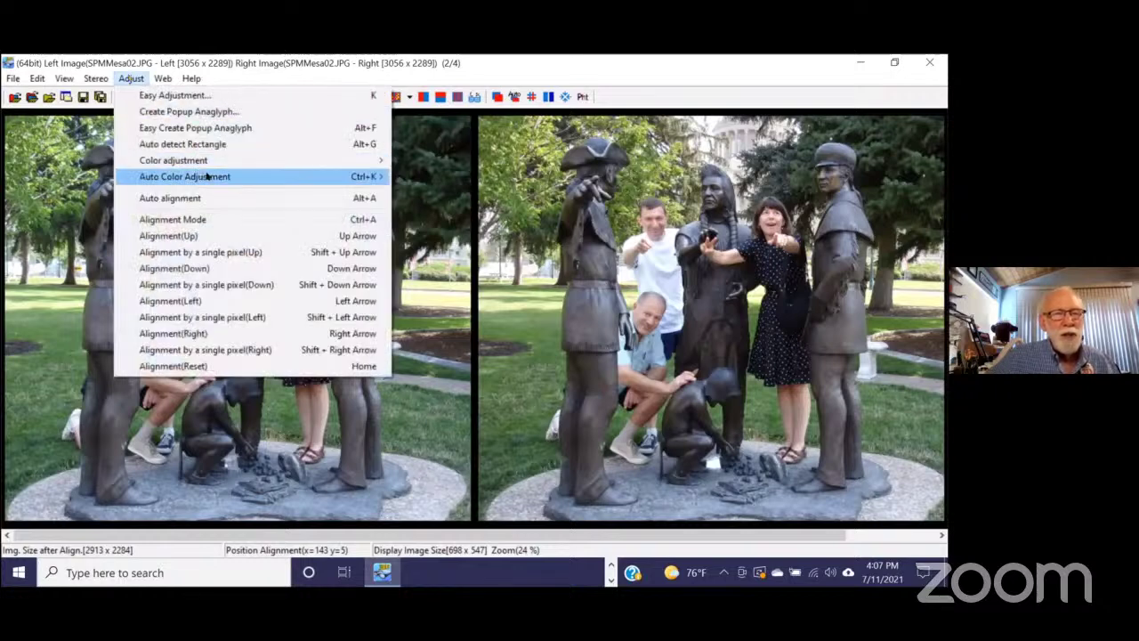
pyautogui.moveTo(206, 176)
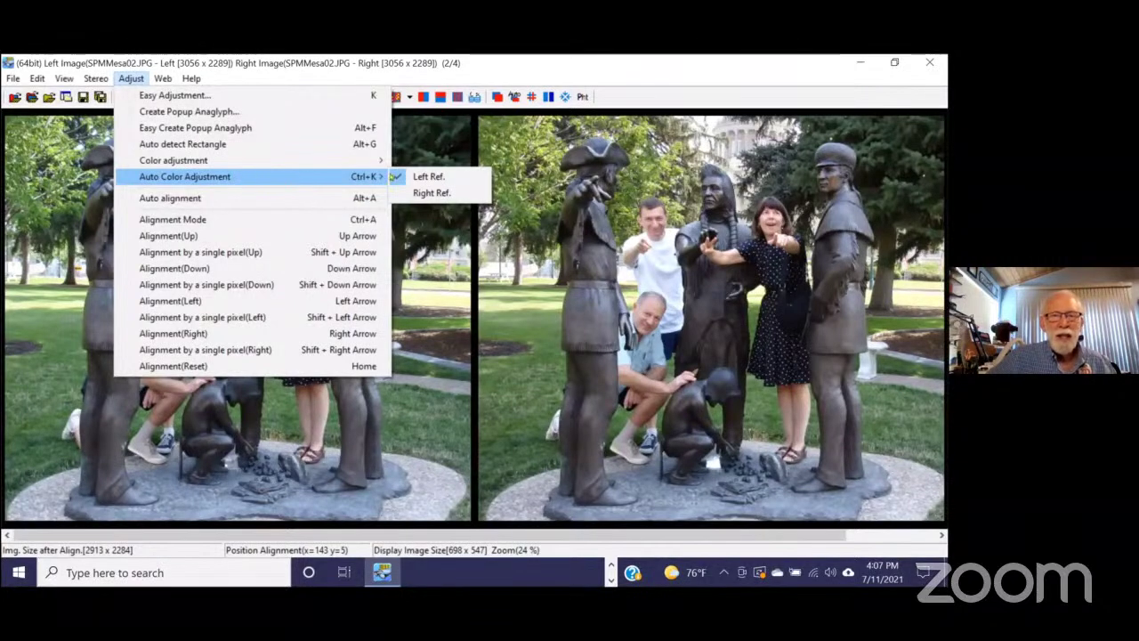
pyautogui.click(421, 177)
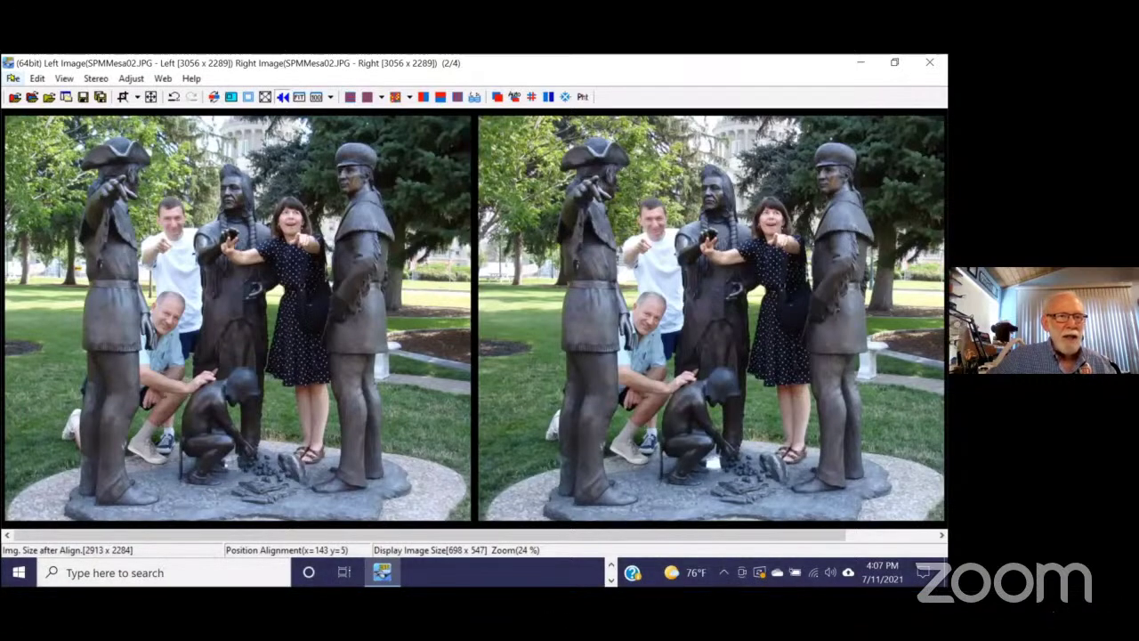
pyautogui.click(13, 78)
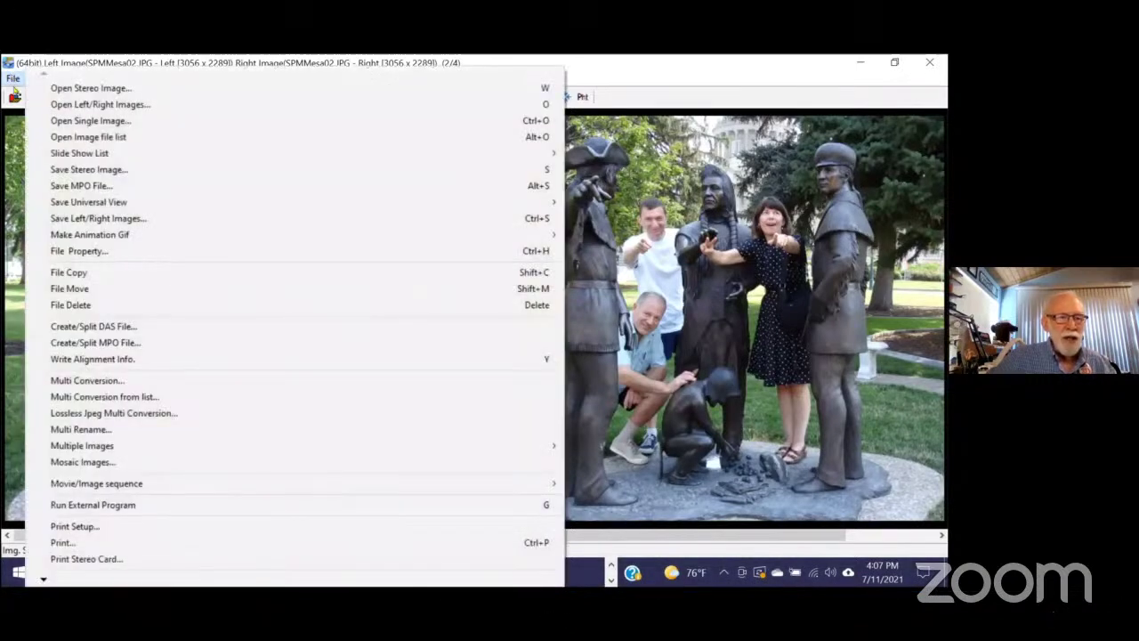
pyautogui.click(60, 381)
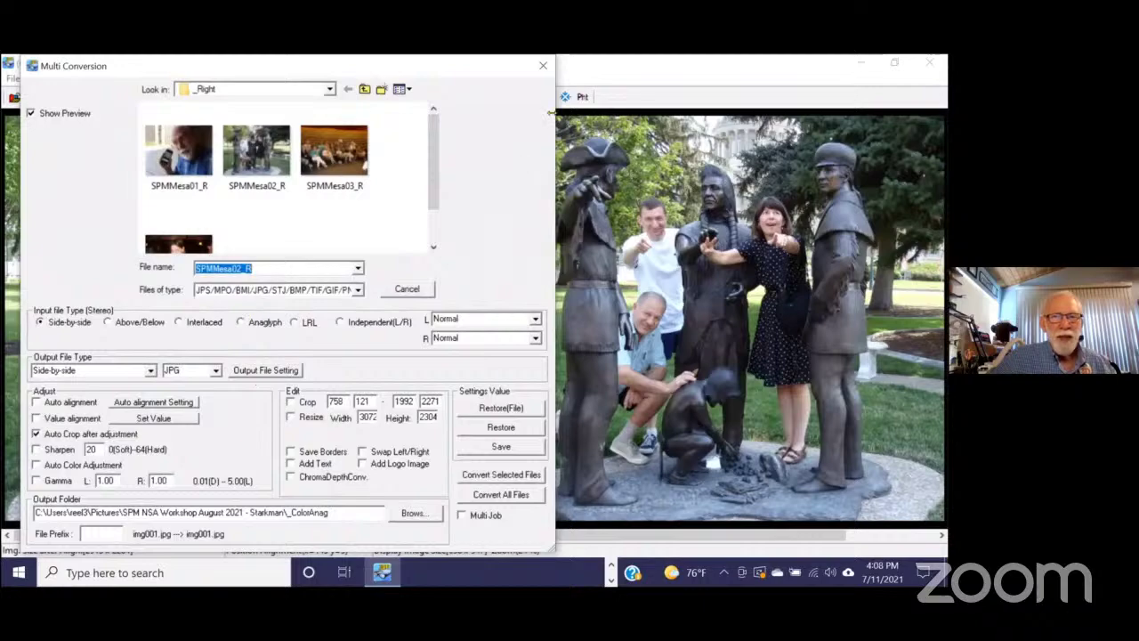
pyautogui.click(543, 66)
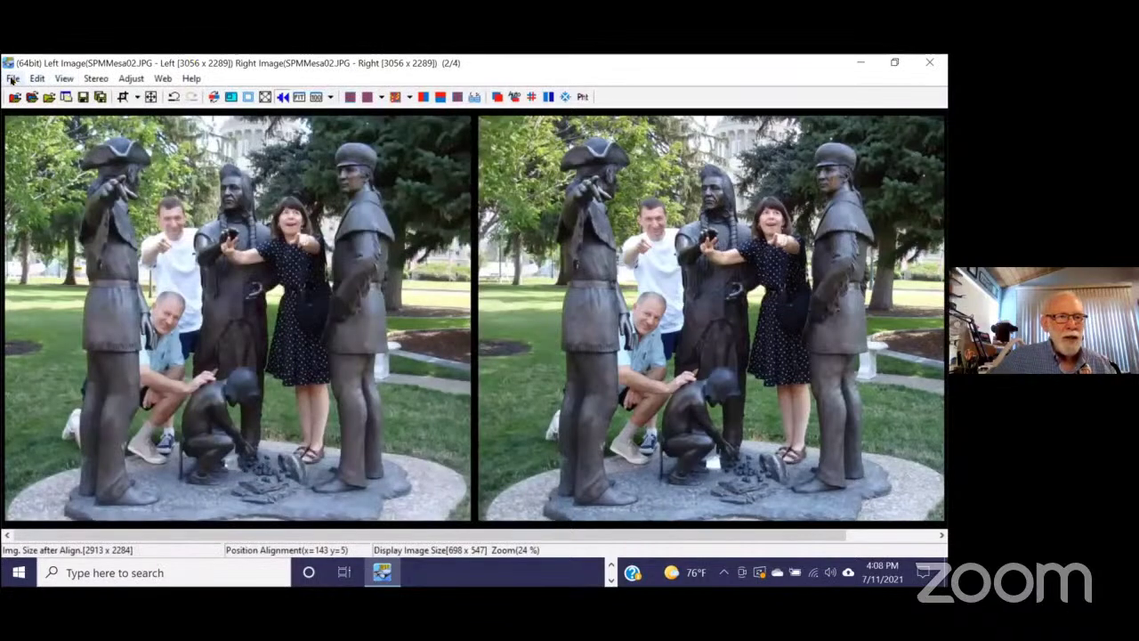
# Step: Start a Multi Conversion and choose the workshop's _Left folder as the source of the input images
pyautogui.click(13, 78)
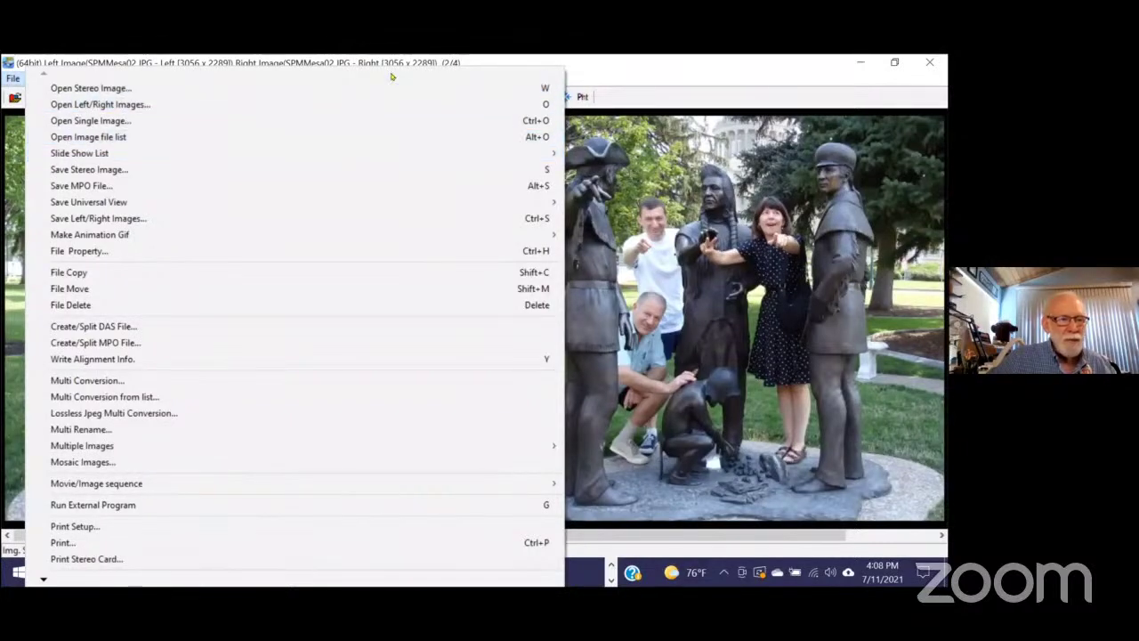
pyautogui.click(67, 381)
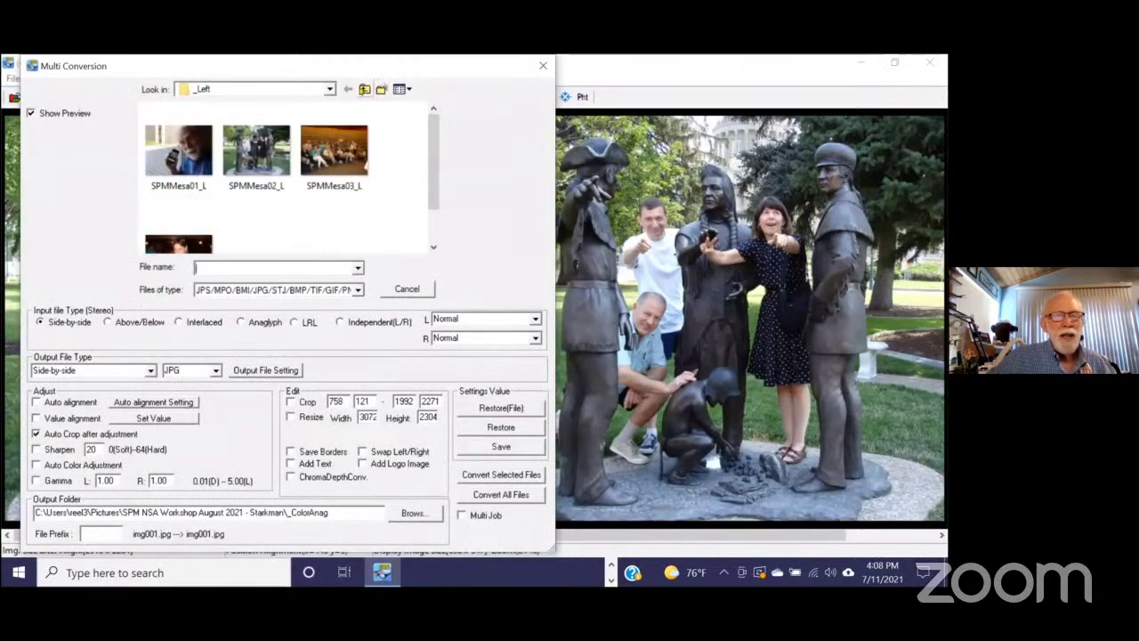
pyautogui.click(365, 89)
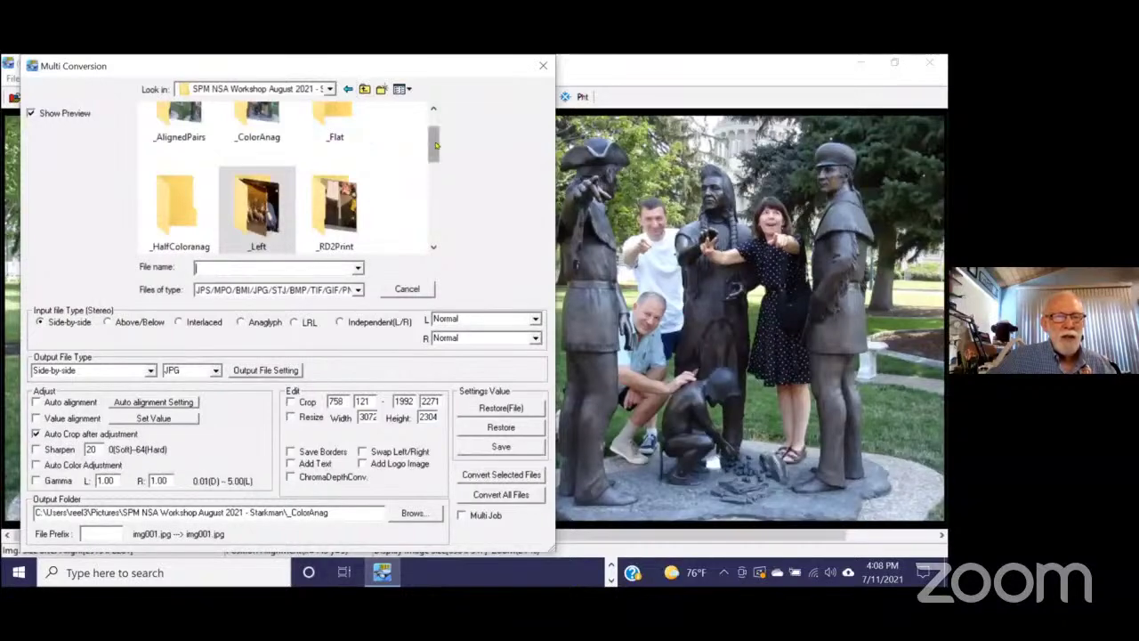
pyautogui.moveTo(432, 148); pyautogui.dragTo(433, 134)
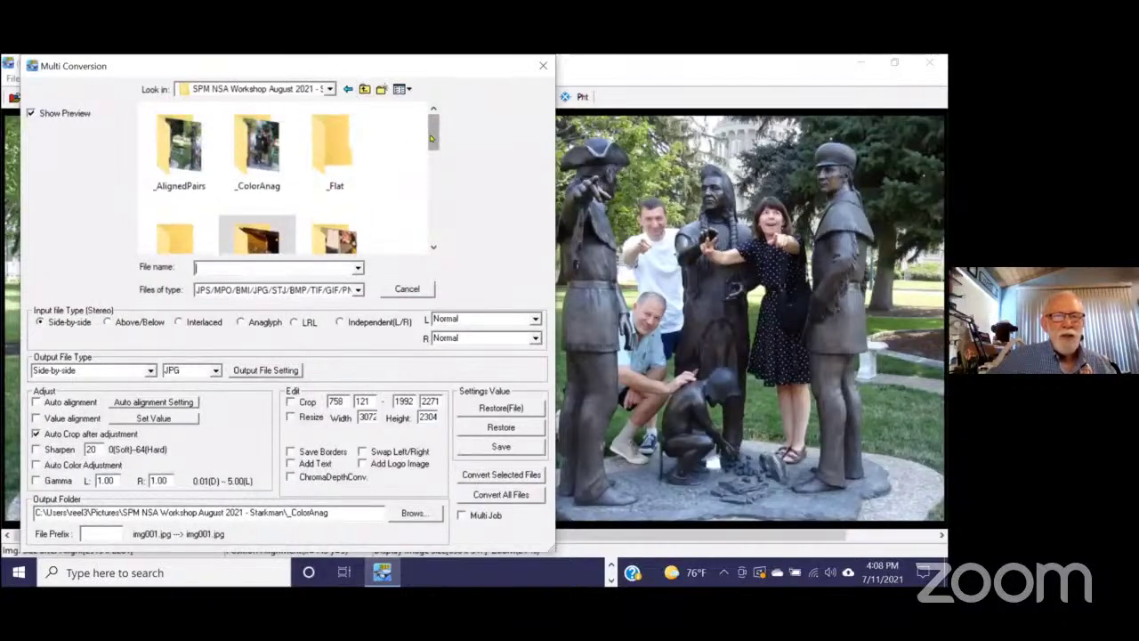
pyautogui.scroll(-1, 391, 147)
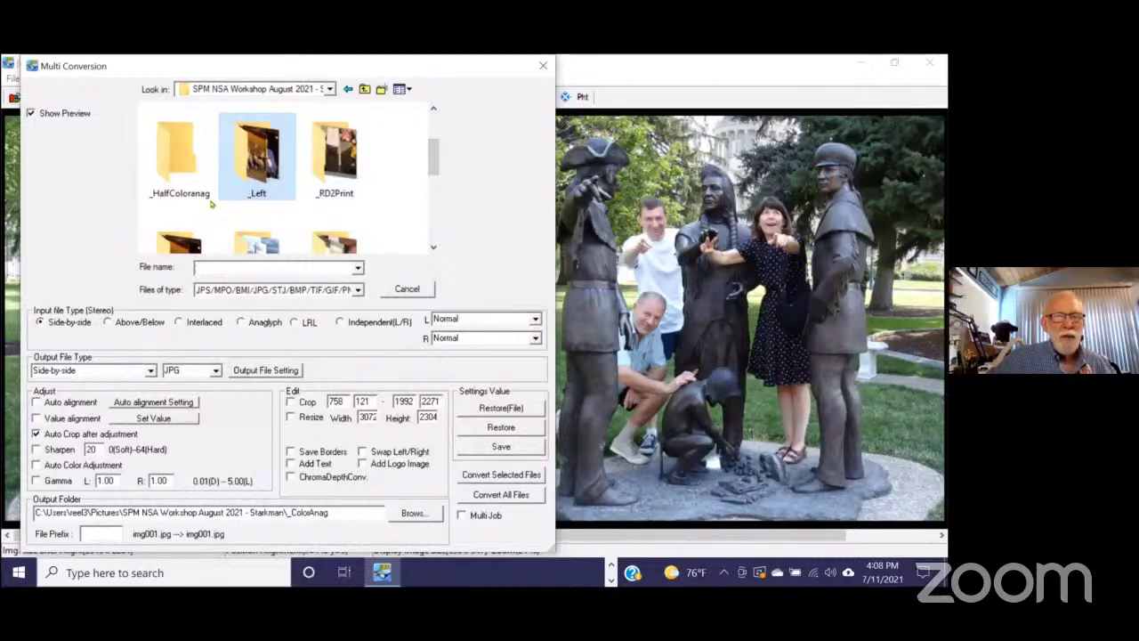
pyautogui.doubleClick(253, 160)
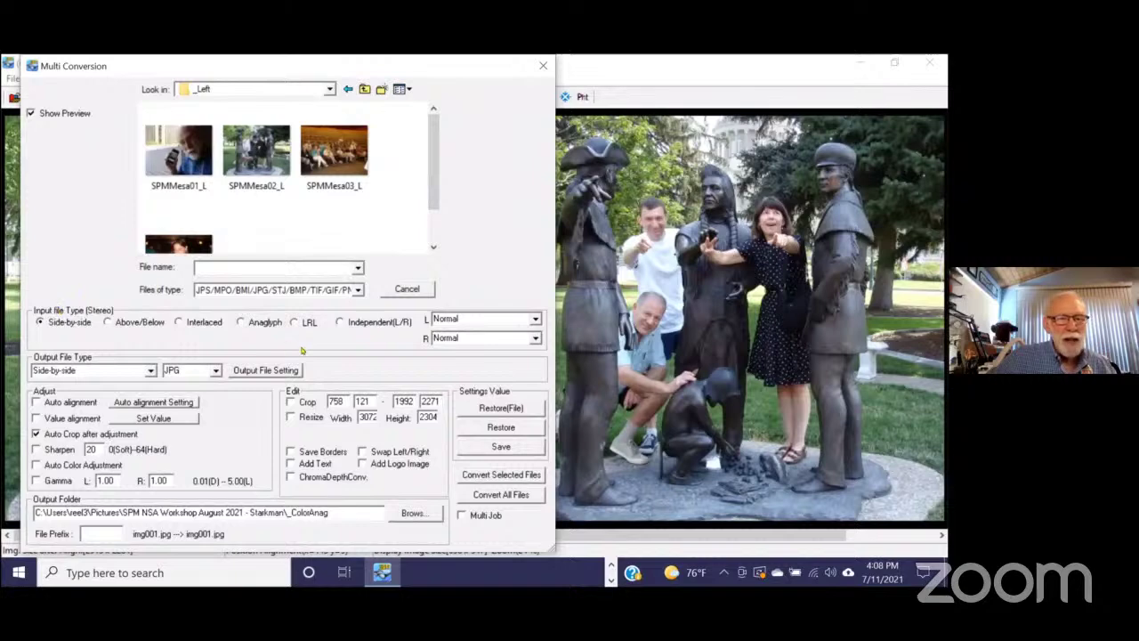
# Step: Set the stereo input type to Independent(L/R) and assign the _Right folder as the right image folder
pyautogui.click(339, 322)
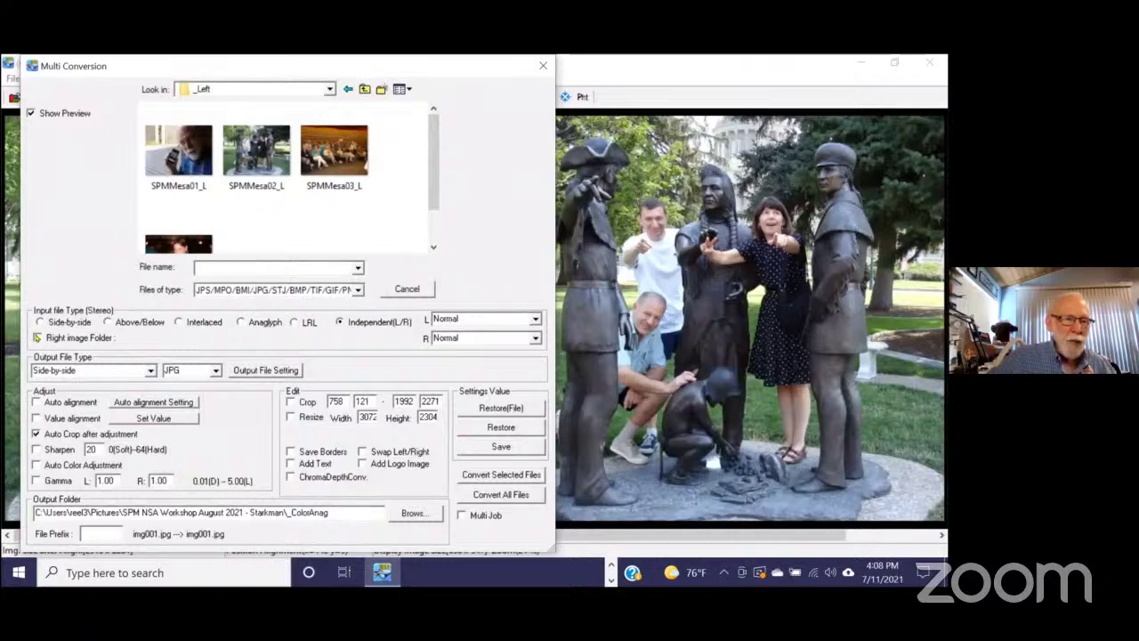
pyautogui.click(38, 337)
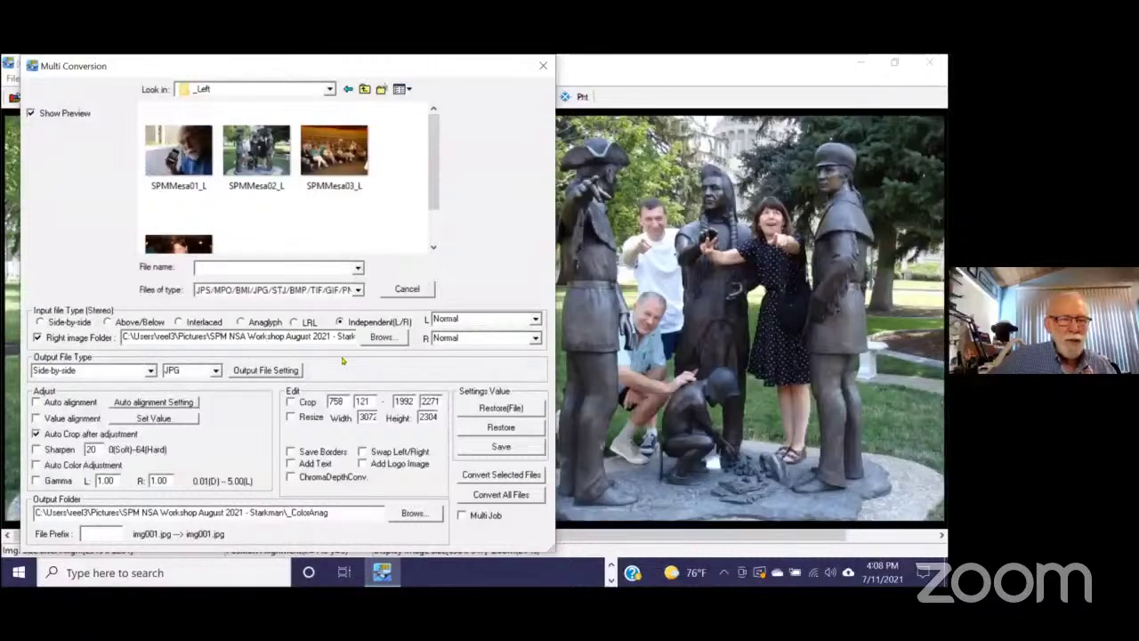
pyautogui.click(381, 338)
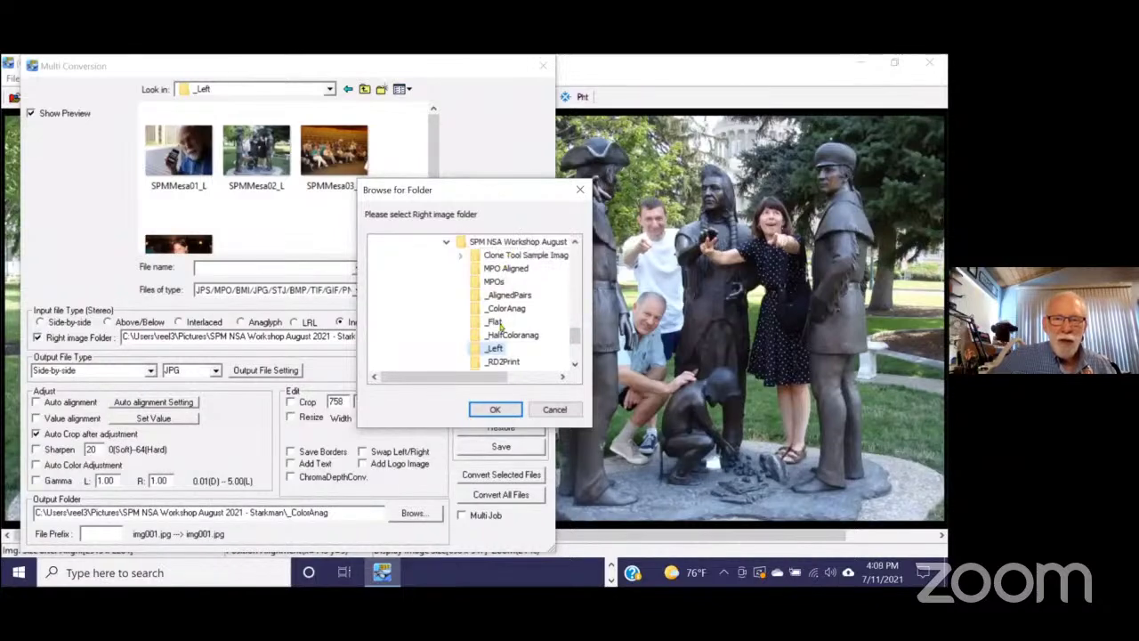
pyautogui.scroll(-2, 565, 335)
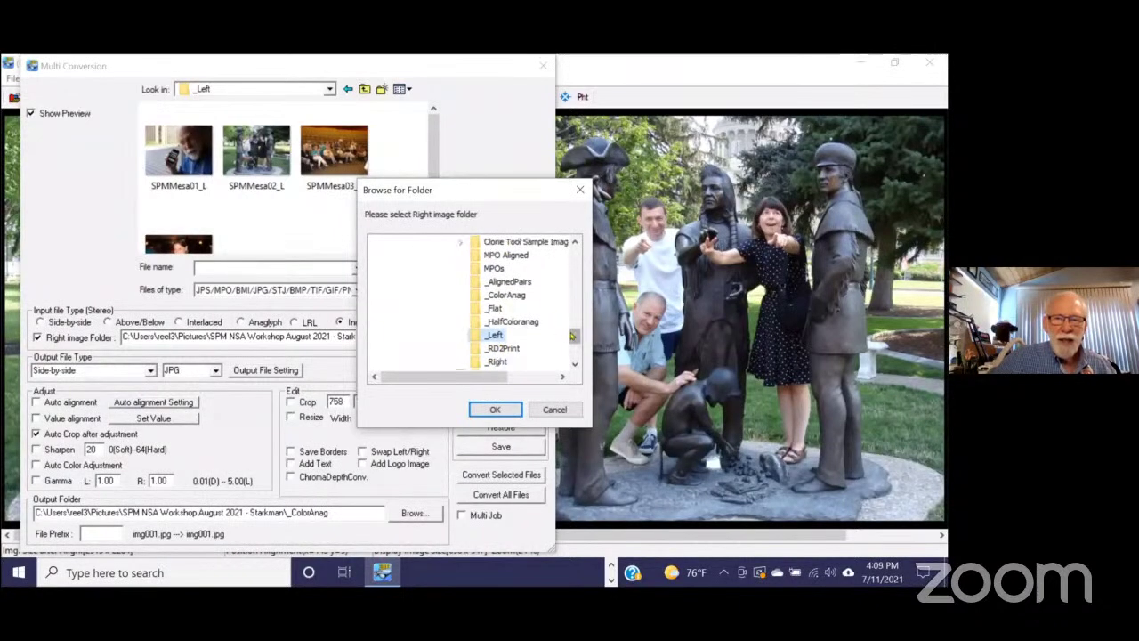
pyautogui.click(495, 348)
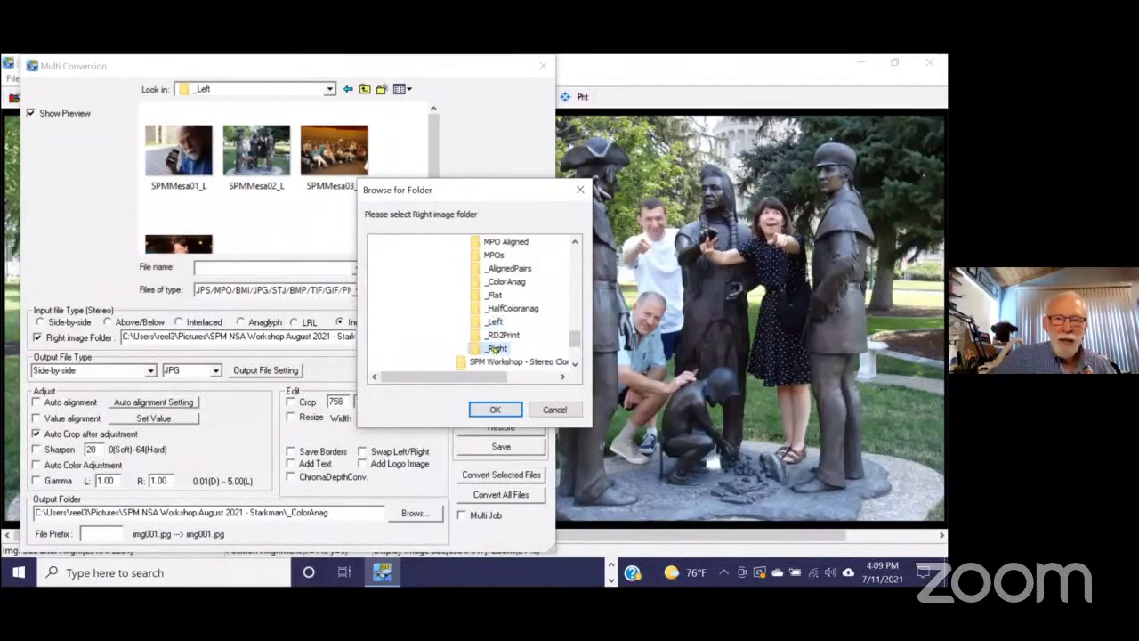
pyautogui.click(495, 410)
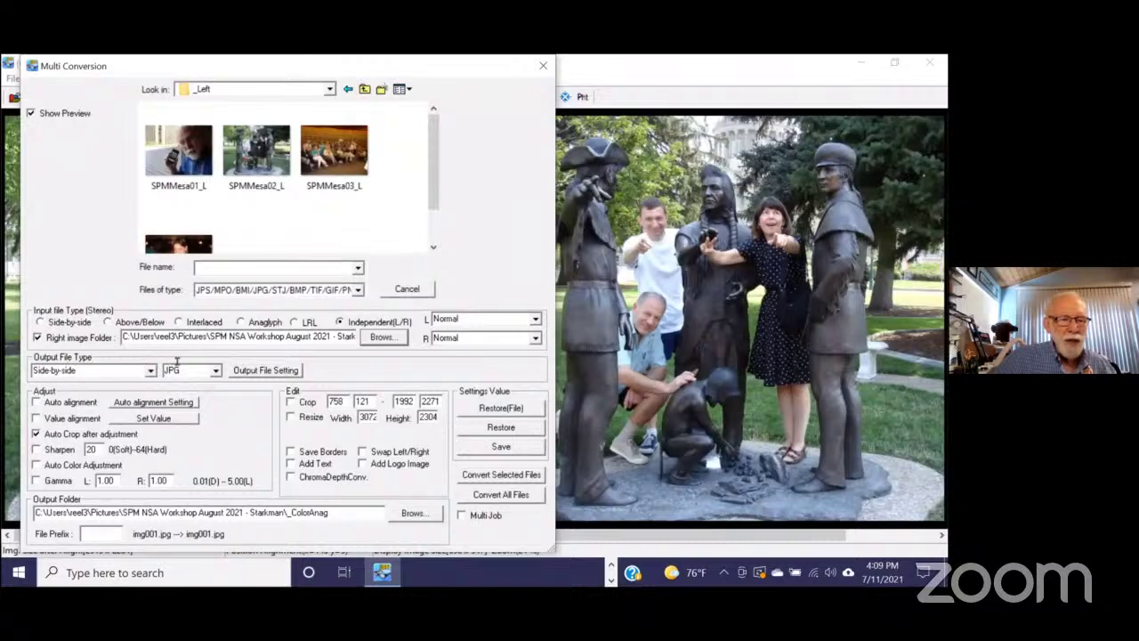
# Step: Look through the available output file formats for the side-by-side conversion, leaving JPG selected
pyautogui.click(214, 371)
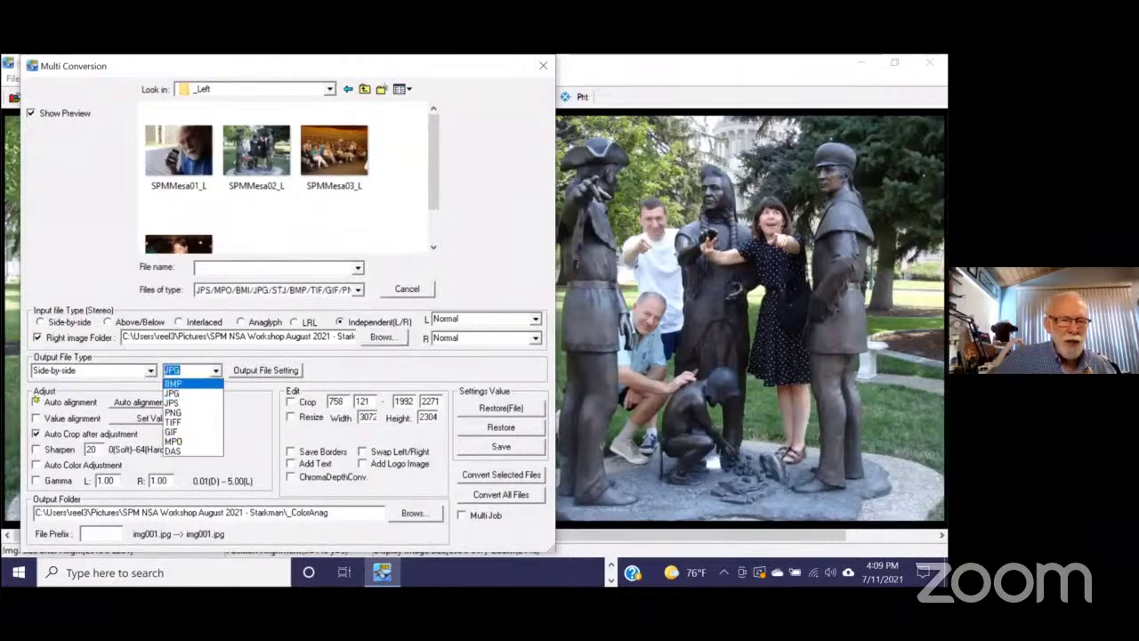
pyautogui.press('Down')
pyautogui.press('Down')
pyautogui.press('Down')
pyautogui.press('Down')
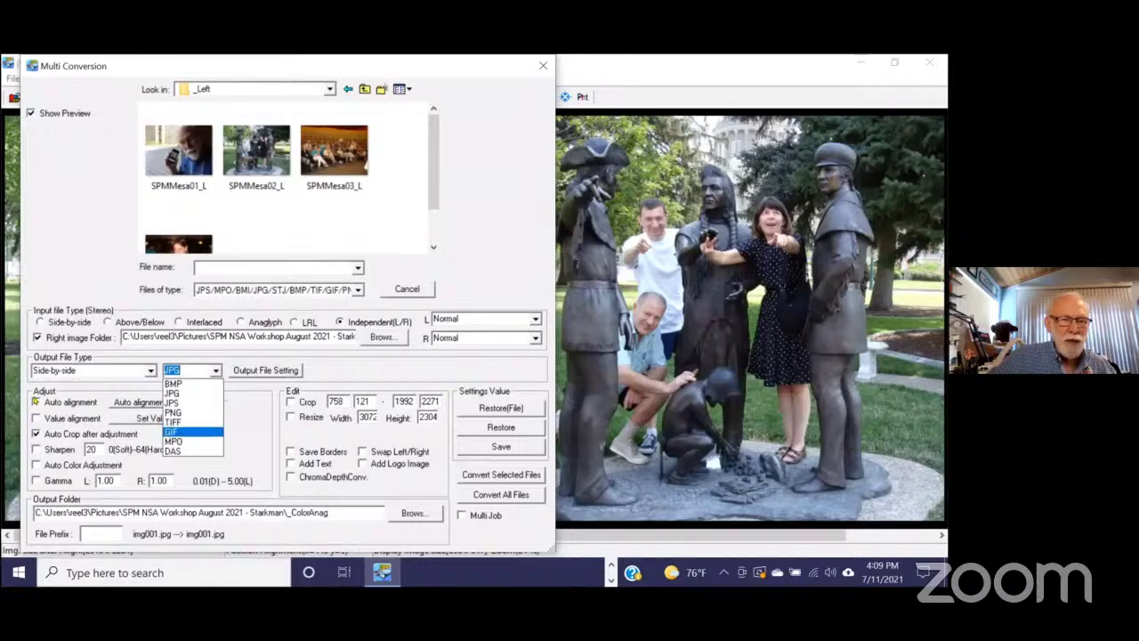
pyautogui.press('Down')
pyautogui.press('Up')
pyautogui.press('Up')
pyautogui.press('Up')
pyautogui.press('Up')
pyautogui.press('Up')
pyautogui.press('Up')
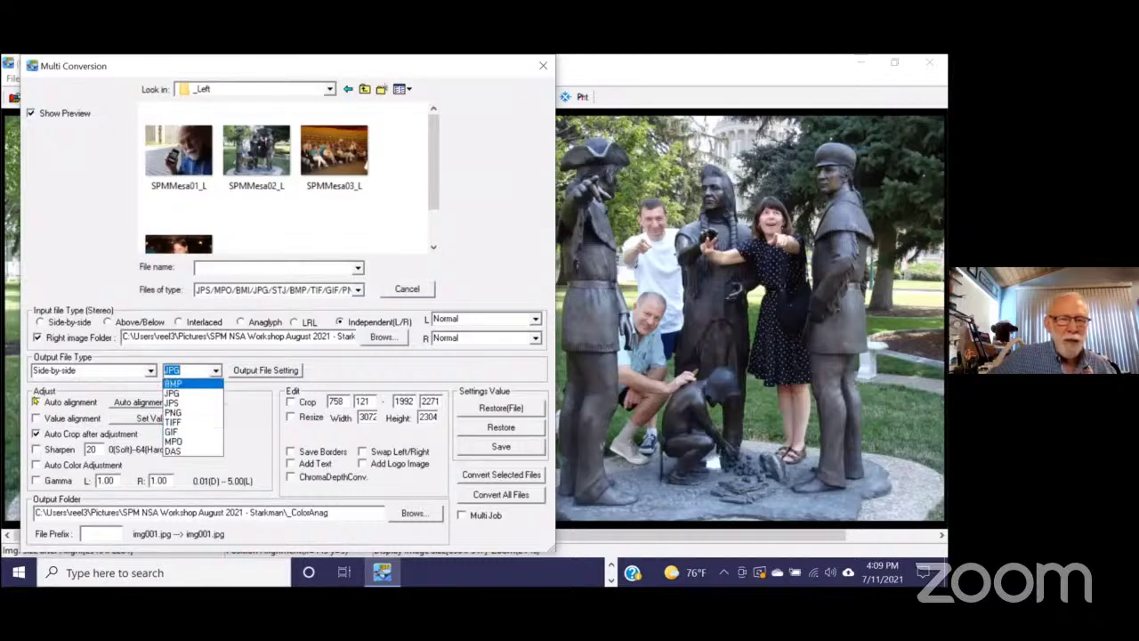
pyautogui.press('Escape')
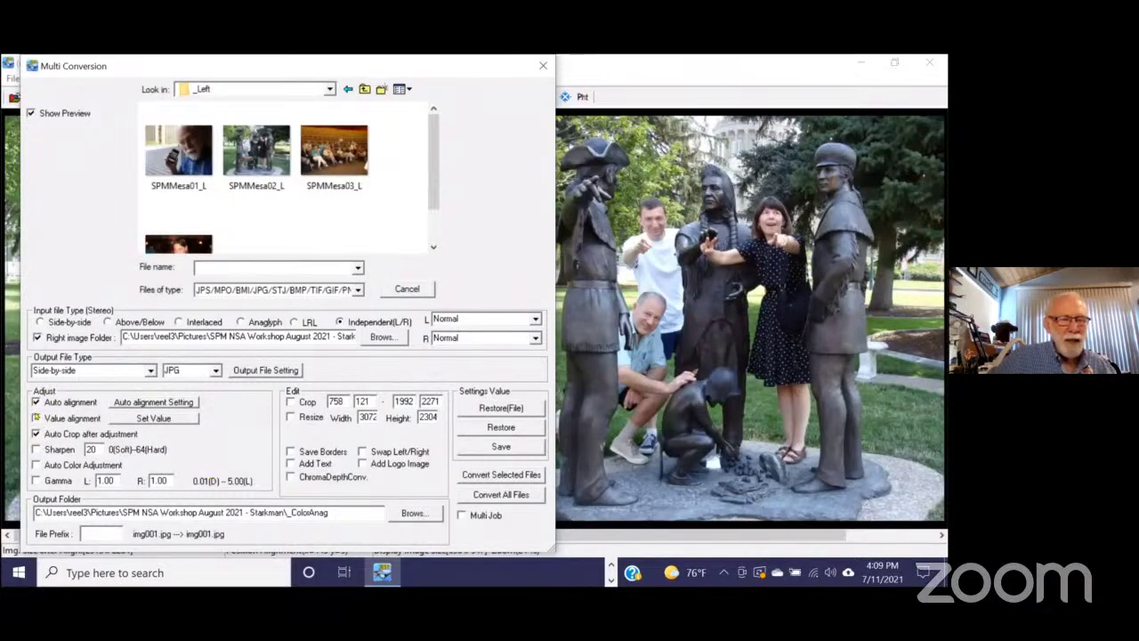
# Step: Enable auto alignment for the conversion and set the output folder to _AlignedPairs
pyautogui.click(36, 417)
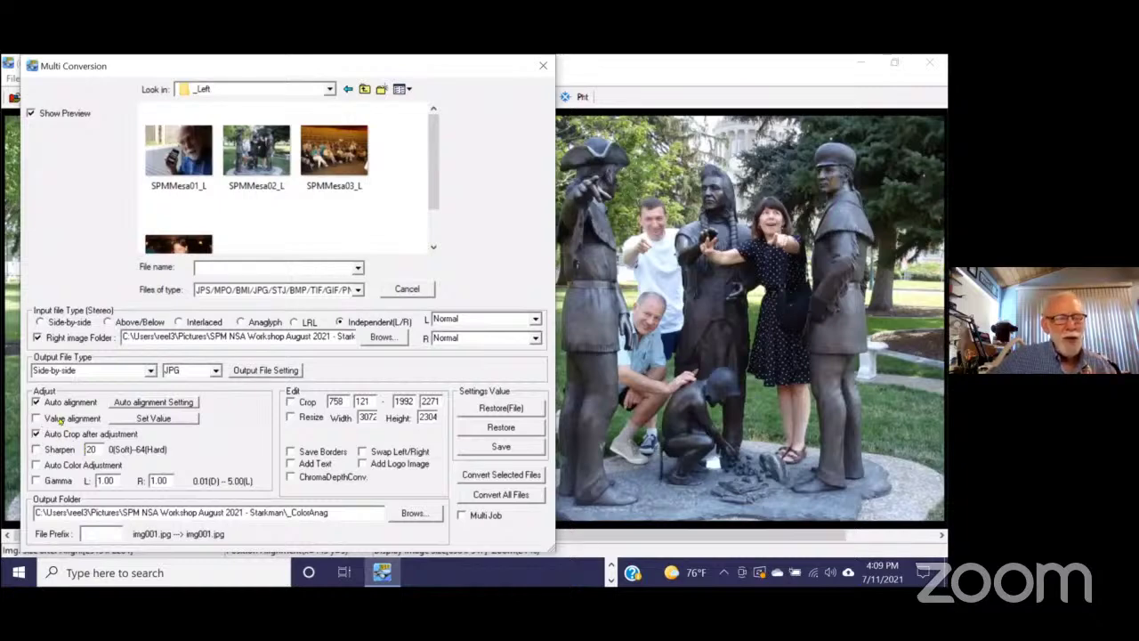
pyautogui.click(411, 513)
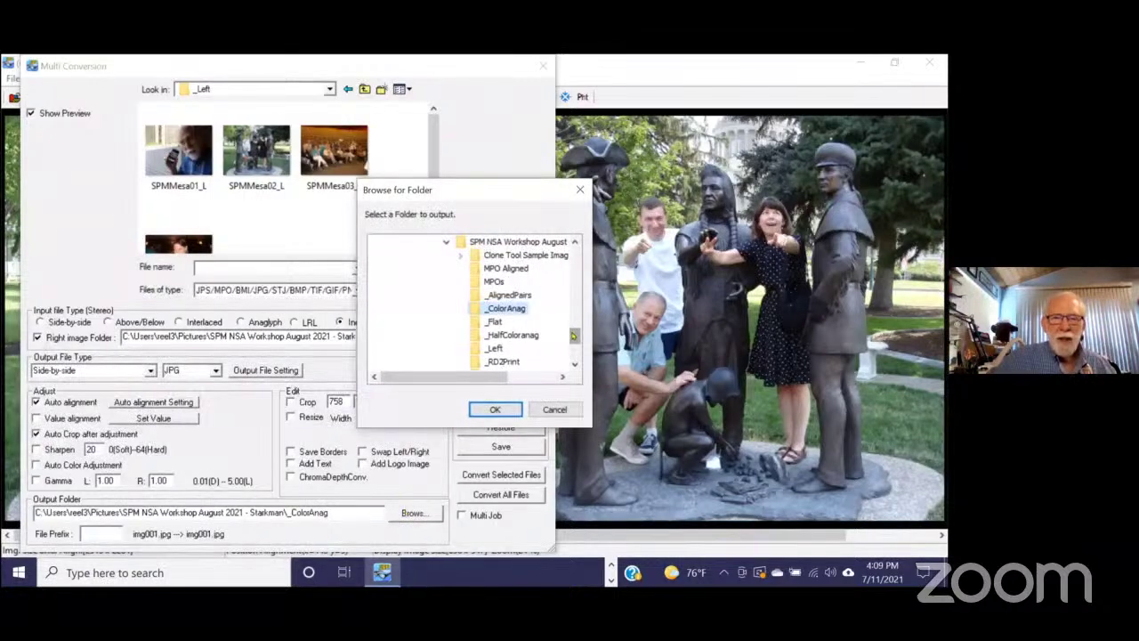
pyautogui.moveTo(574, 332); pyautogui.dragTo(575, 329)
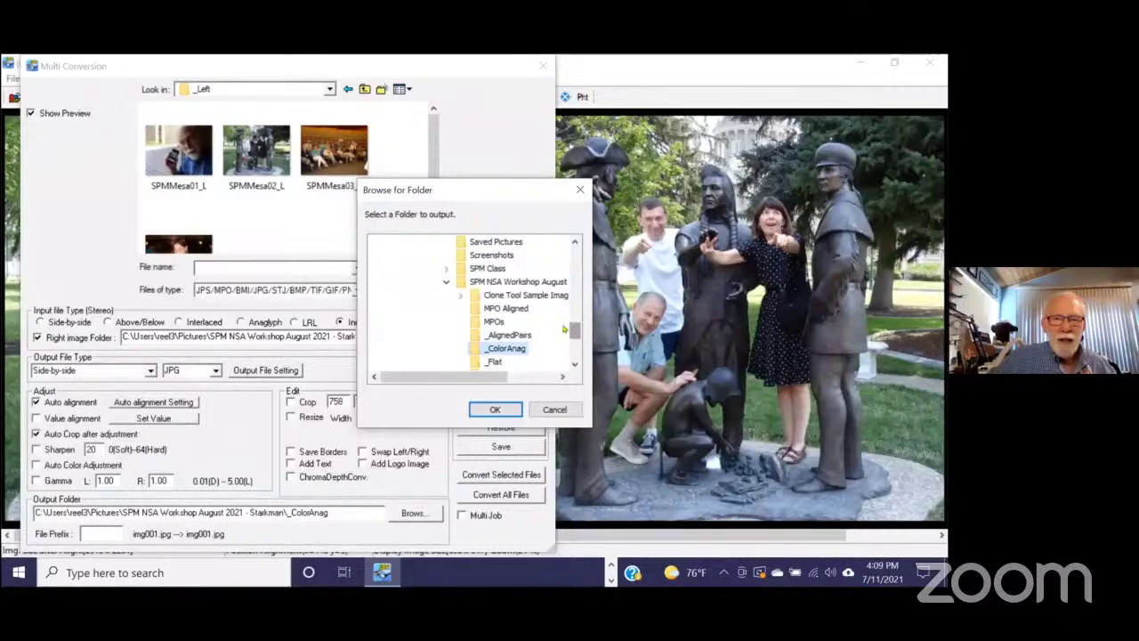
pyautogui.click(516, 334)
pyautogui.click(492, 409)
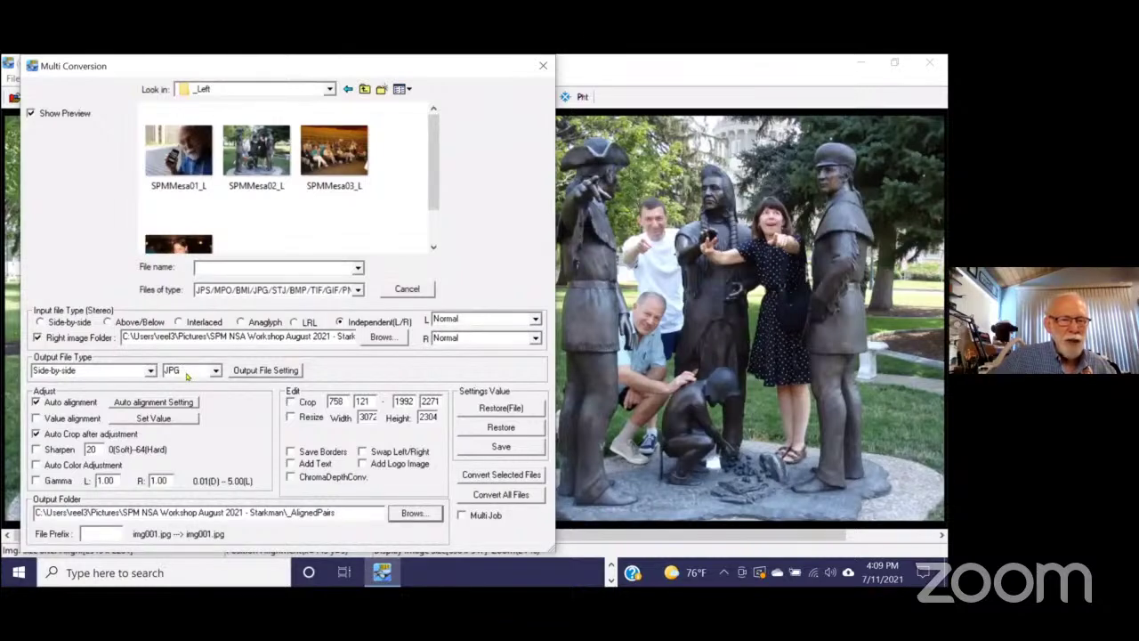
# Step: Accept the JPEG output settings, convert all files to aligned side-by-side JPGs, overwriting existing ones, and leave Multi Conversion
pyautogui.click(265, 370)
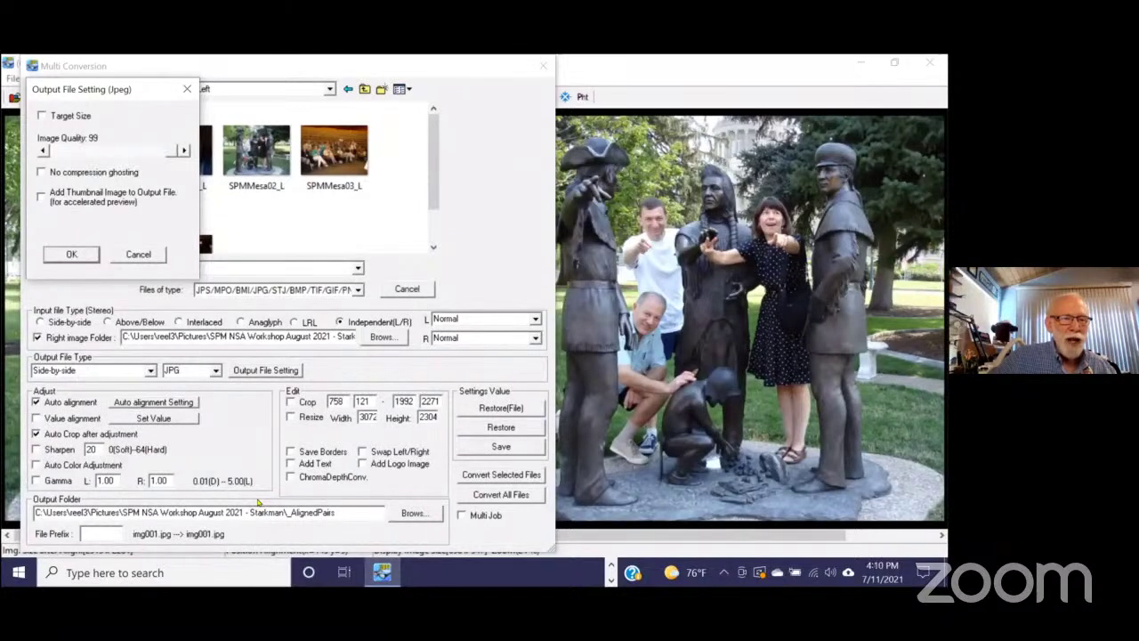
pyautogui.press('Return')
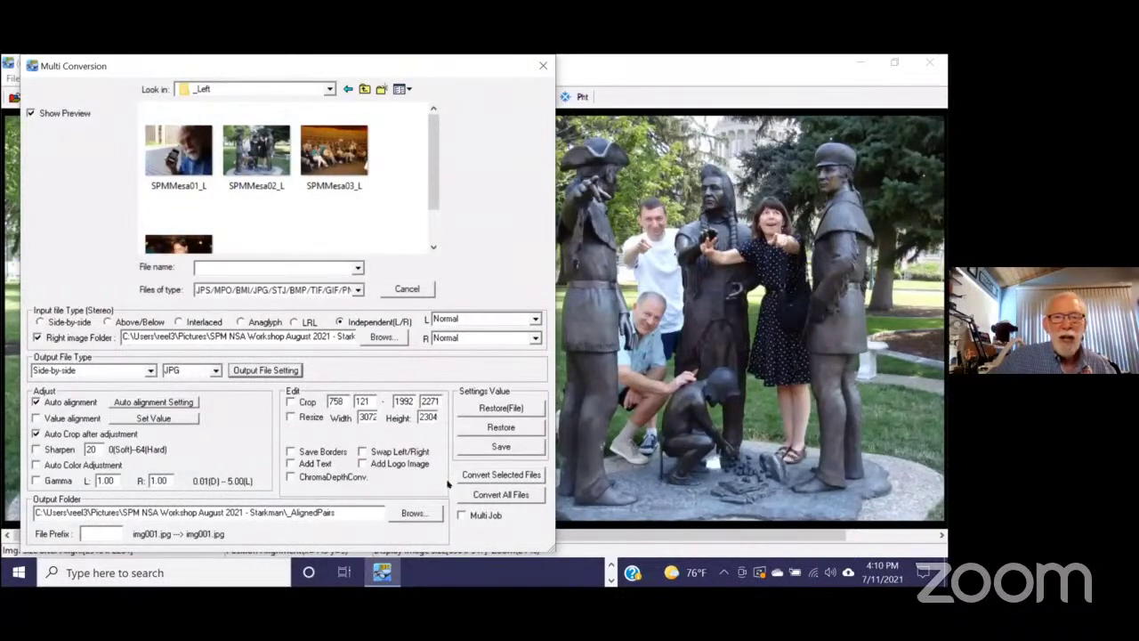
pyautogui.click(476, 494)
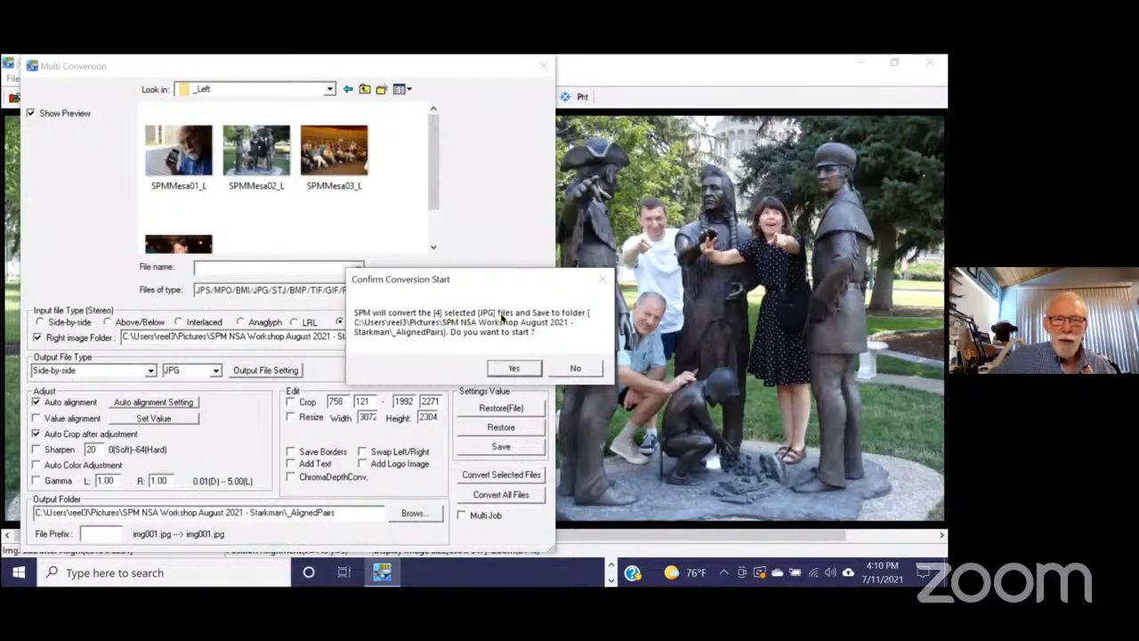
pyautogui.click(506, 368)
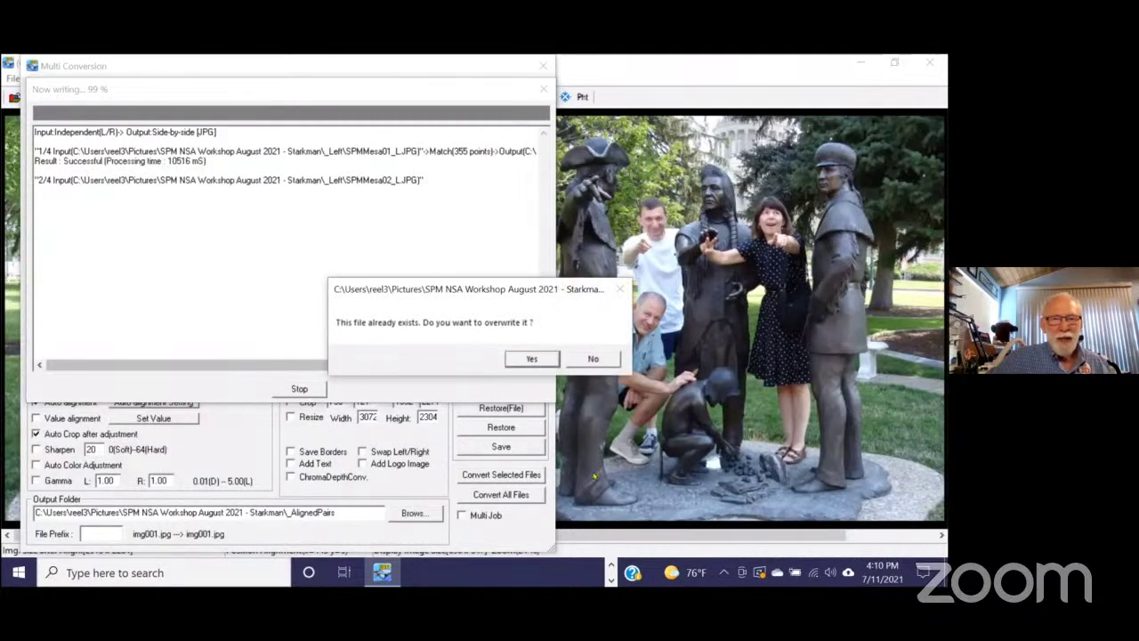
pyautogui.click(531, 360)
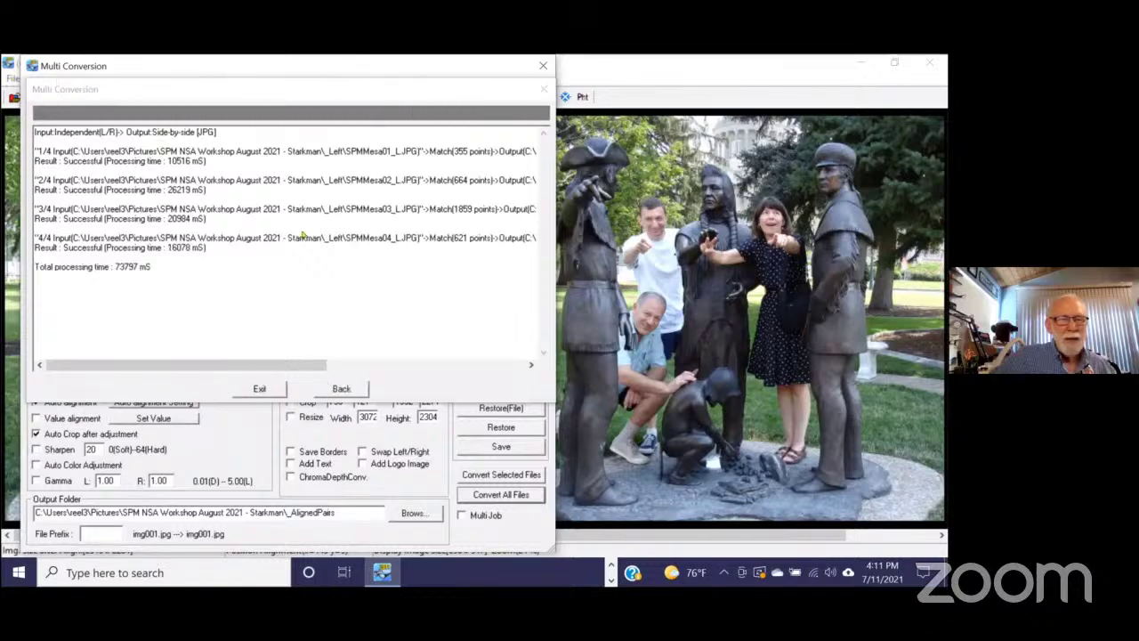
pyautogui.press('Escape')
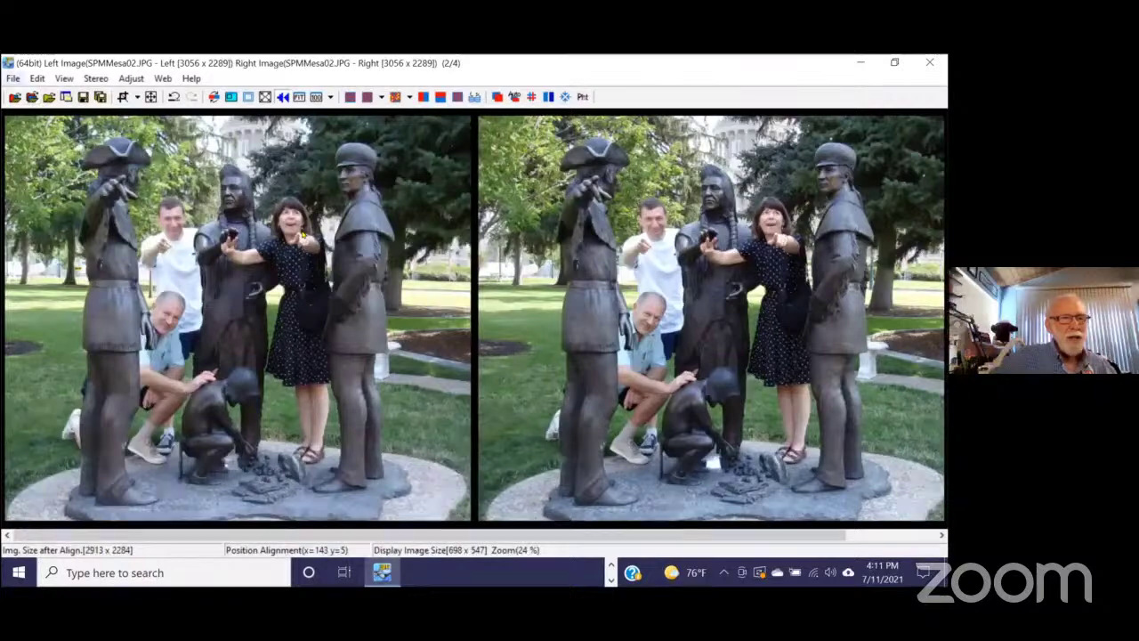
# Step: Start opening a stereo image without saving the modified SPMMesa02 pair, and browse to the _AlignedPairs folder
pyautogui.hotkey('alt', 'f')
pyautogui.press('Down')
pyautogui.press('Return')
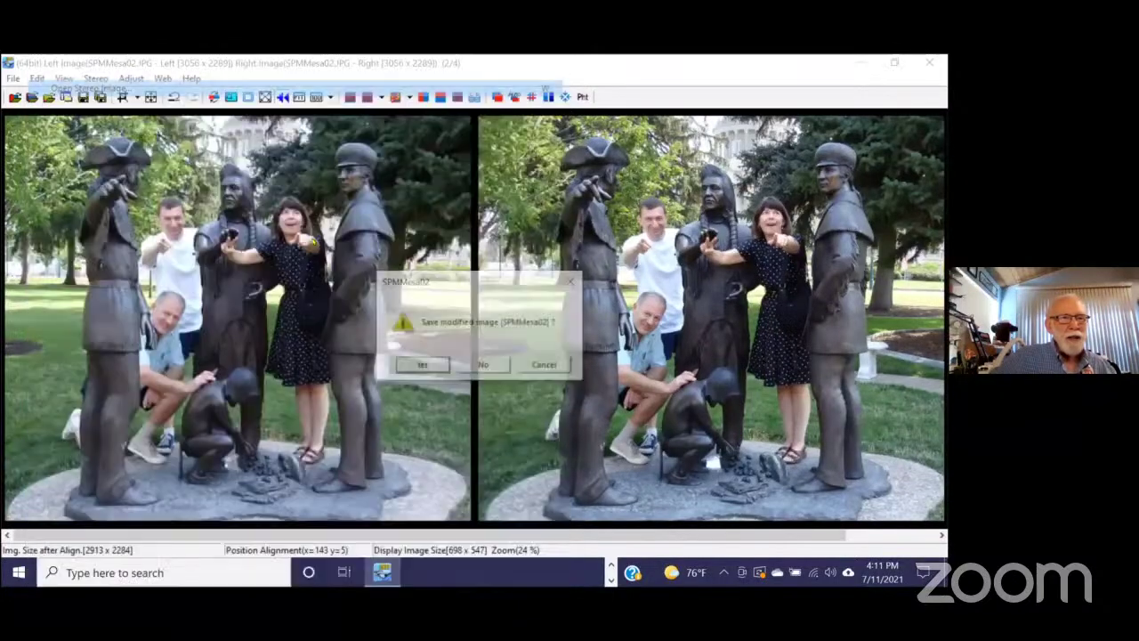
pyautogui.click(485, 366)
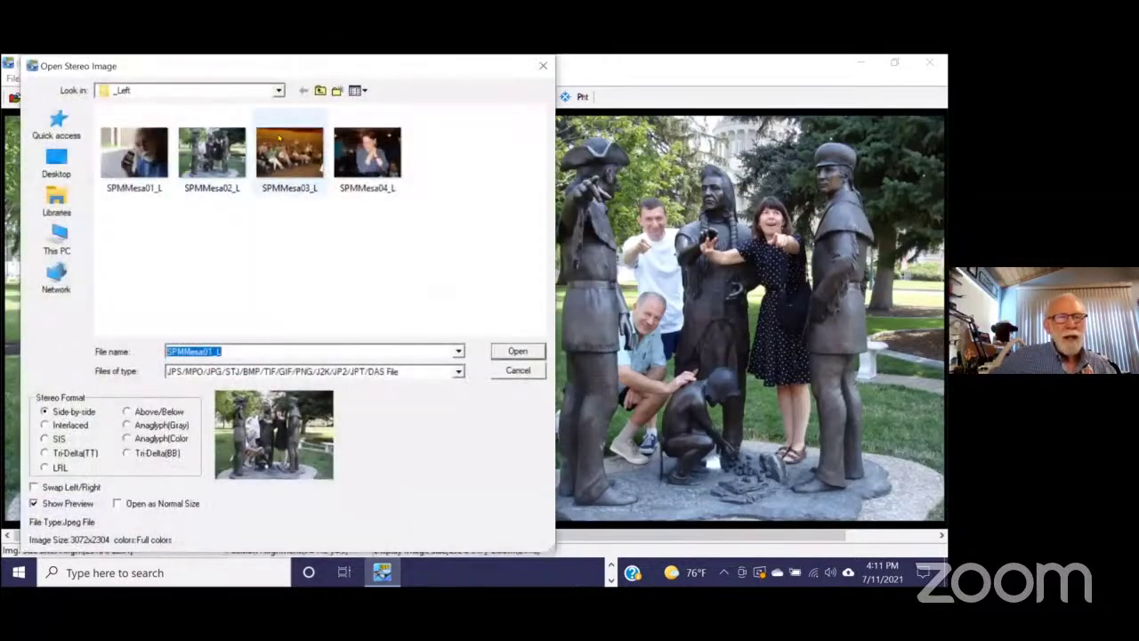
pyautogui.click(319, 89)
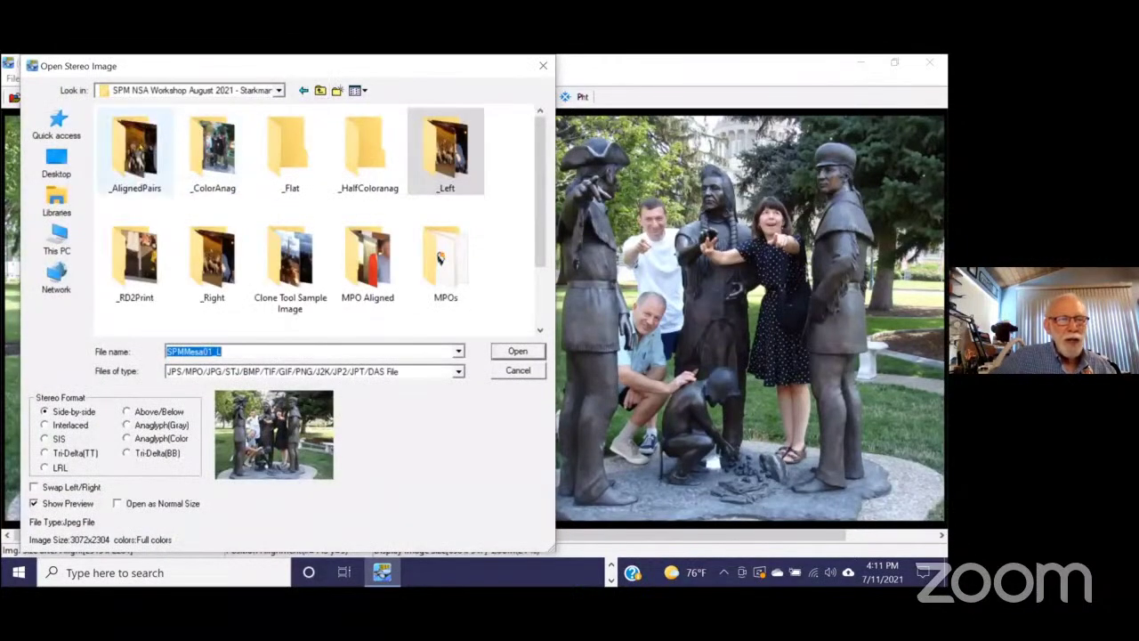
pyautogui.doubleClick(138, 147)
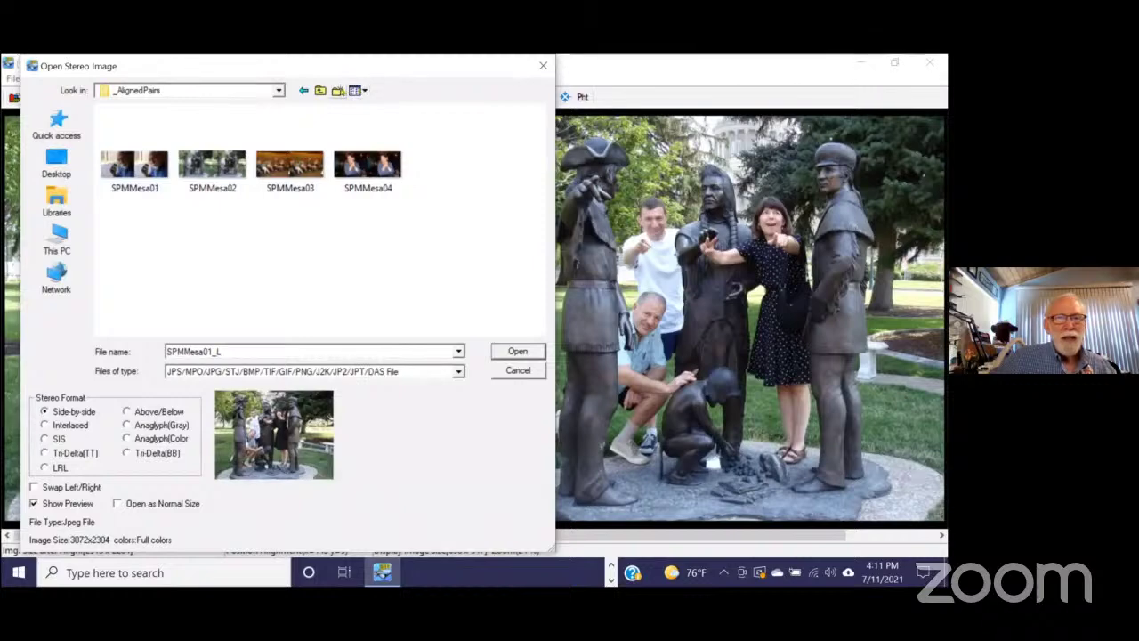
# Step: Enlarge the thumbnails in _AlignedPairs to examine the converted pairs, and leave the dialog without opening any
pyautogui.click(360, 90)
pyautogui.click(364, 111)
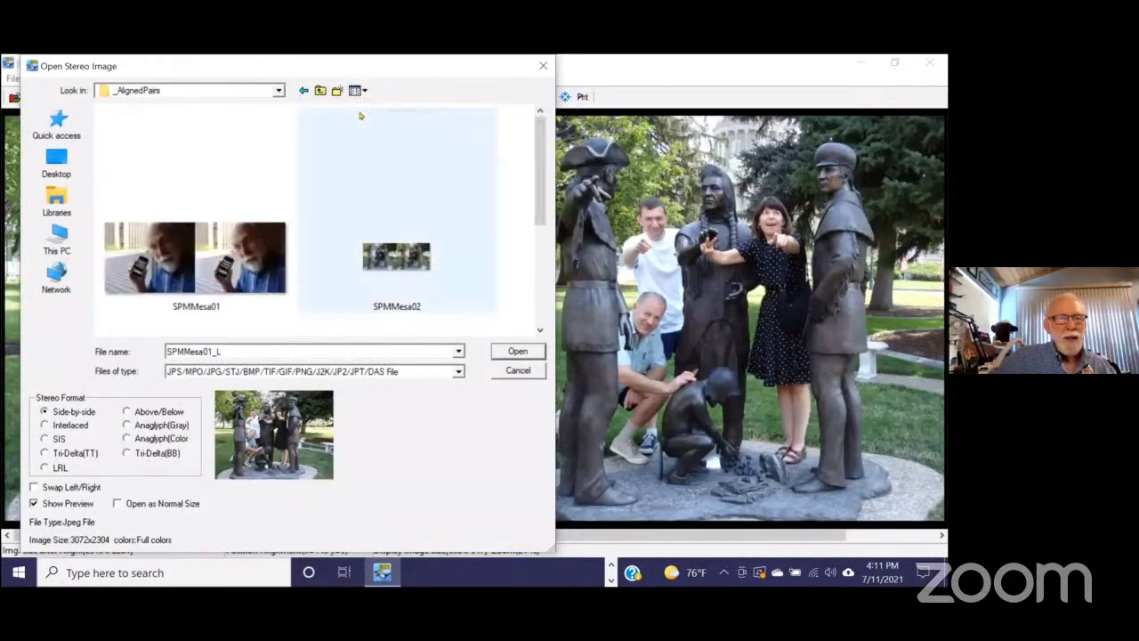
pyautogui.scroll(-3, 503, 273)
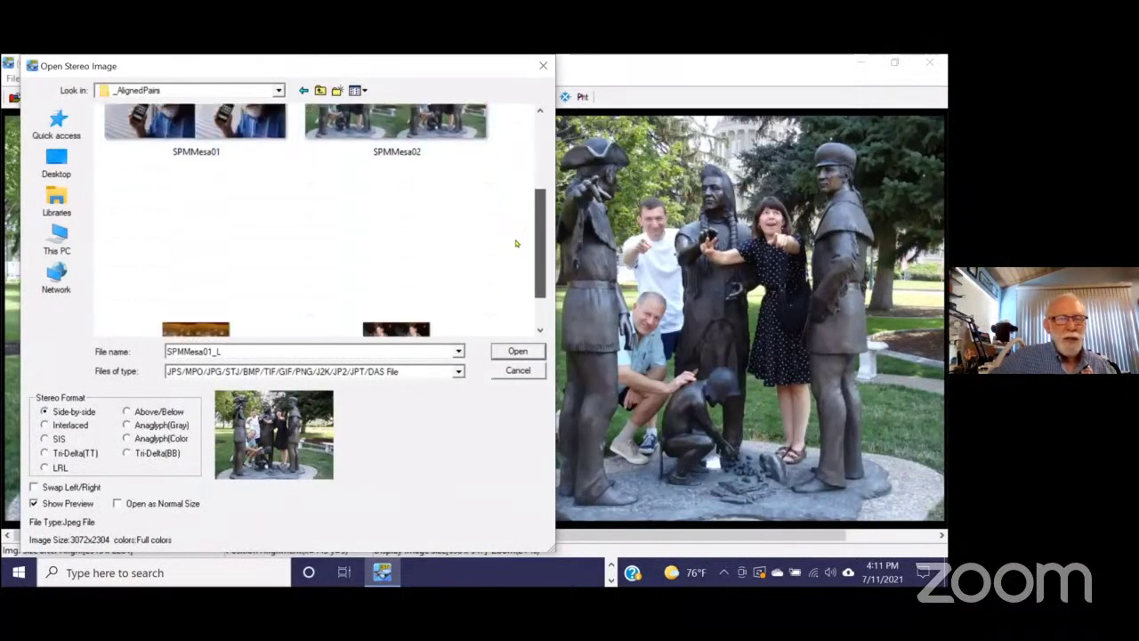
pyautogui.click(542, 161)
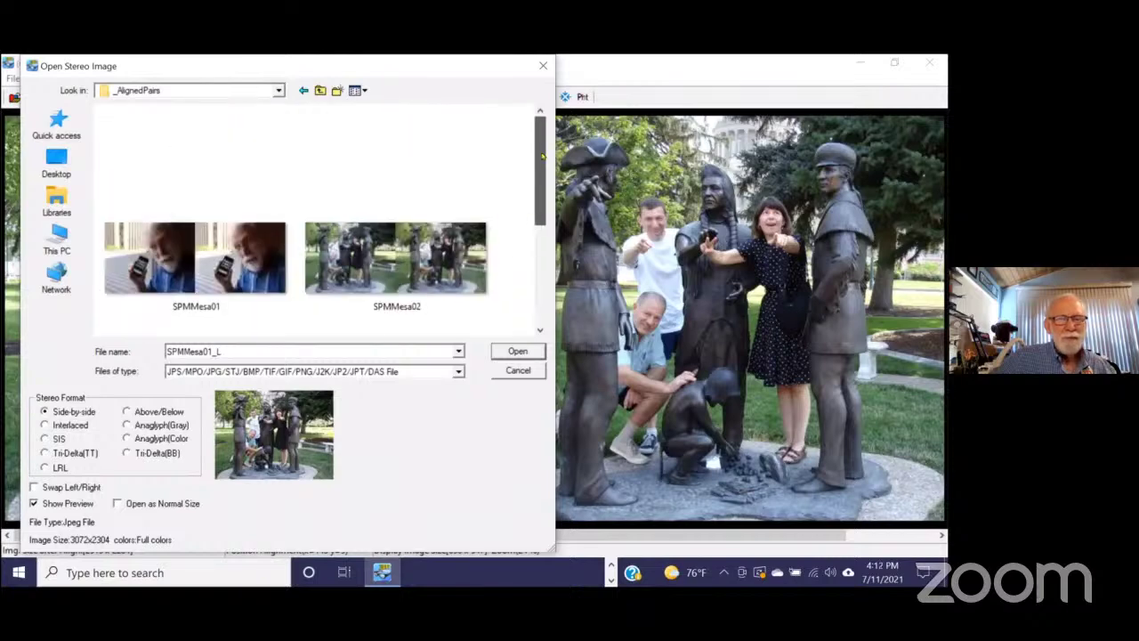
pyautogui.click(543, 66)
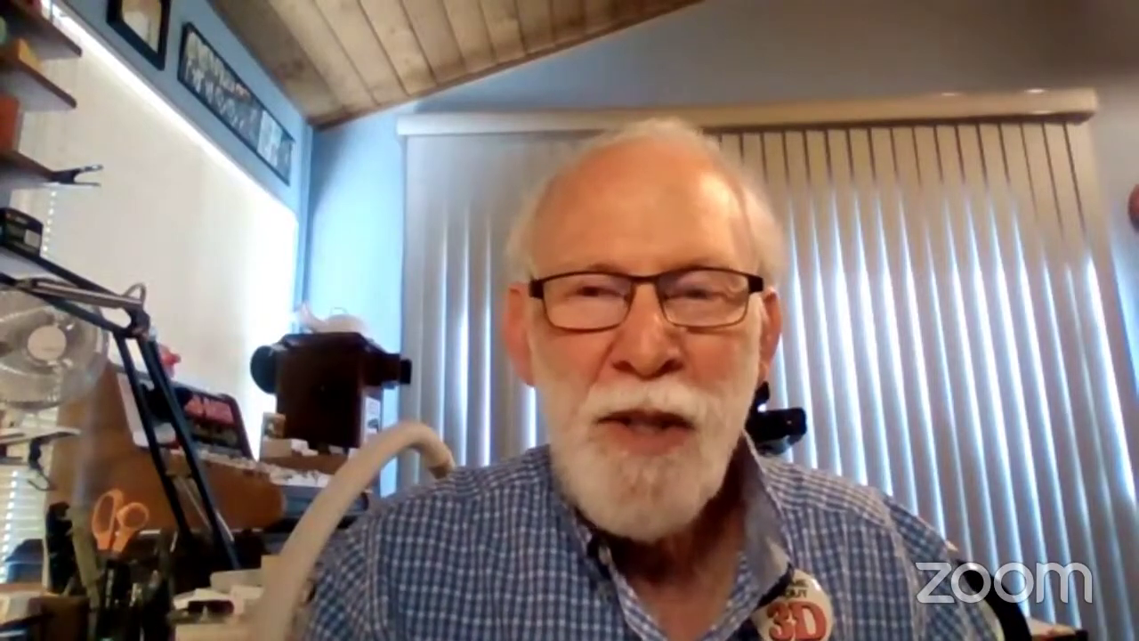
pyautogui.moveTo(1029, 6)
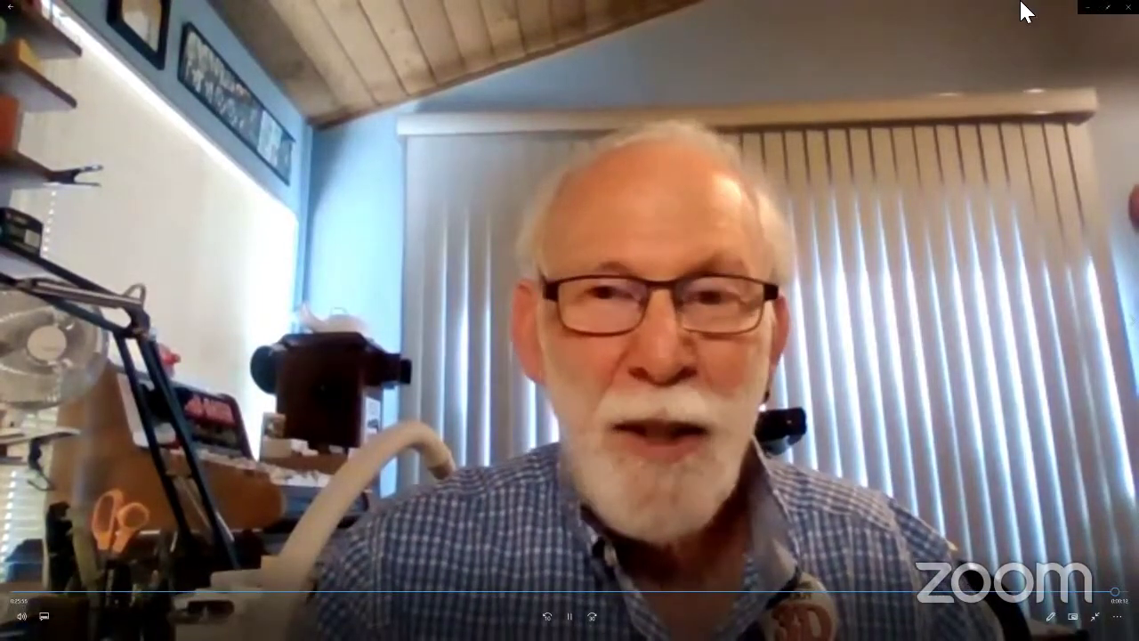